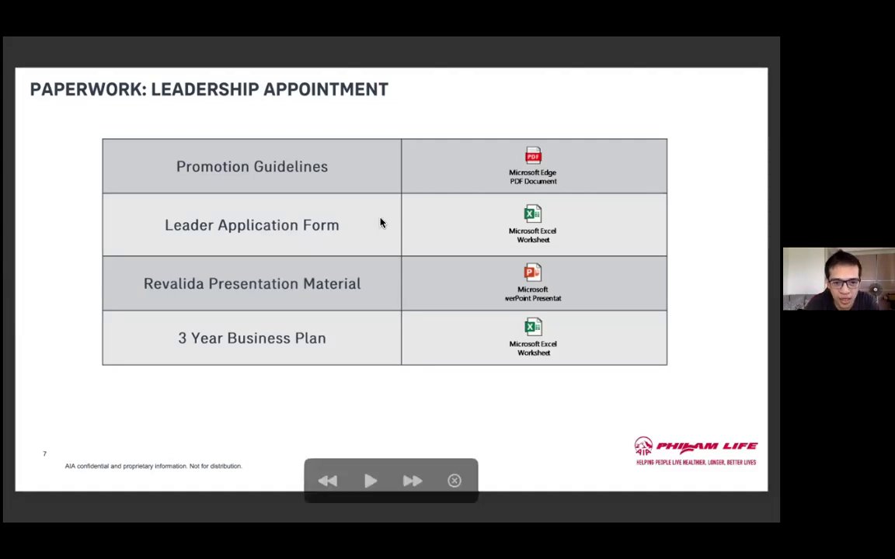
Highlight the 3 Year Business Plan, then Promotion Guidelines table entries, and exit the slideshow.
{"action": "triple_click", "coordinate": [278, 342]}
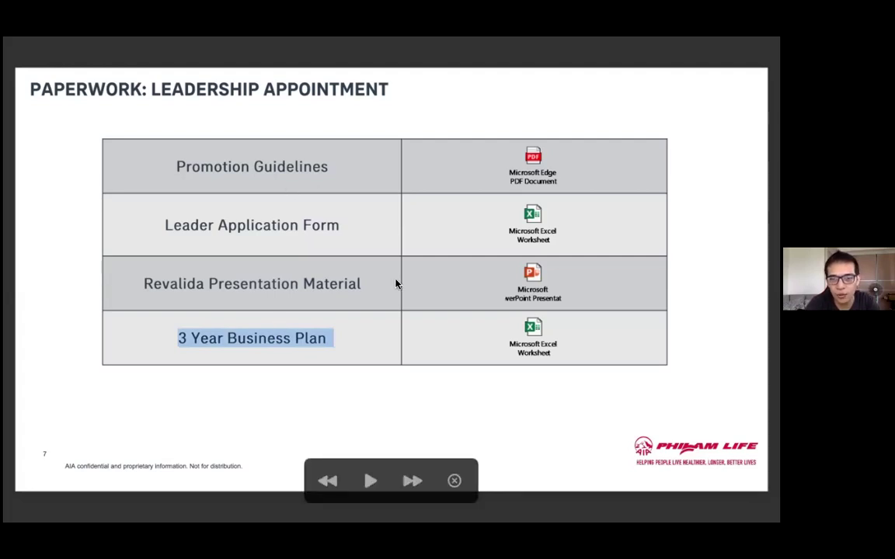
{"action": "triple_click", "coordinate": [272, 172]}
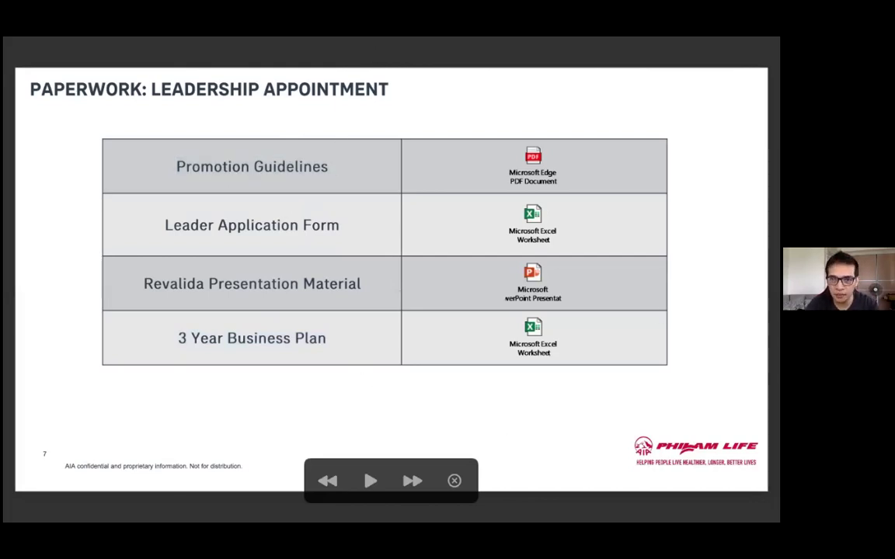
{"action": "key", "text": "Escape"}
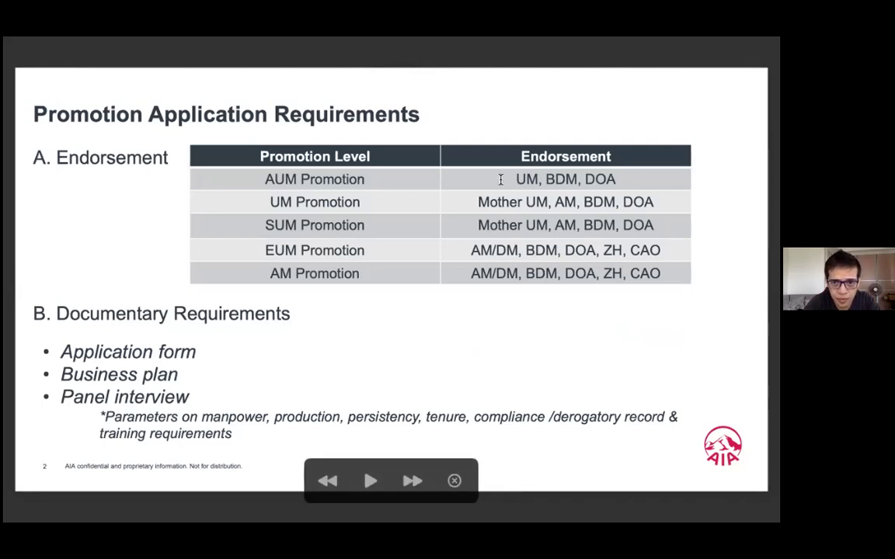
Highlight the AUM Promotion endorsers, narrow to DOA, and advance to Process & Guidelines.
{"action": "left_click_drag", "start_coordinate": [516, 178], "coordinate": [630, 187]}
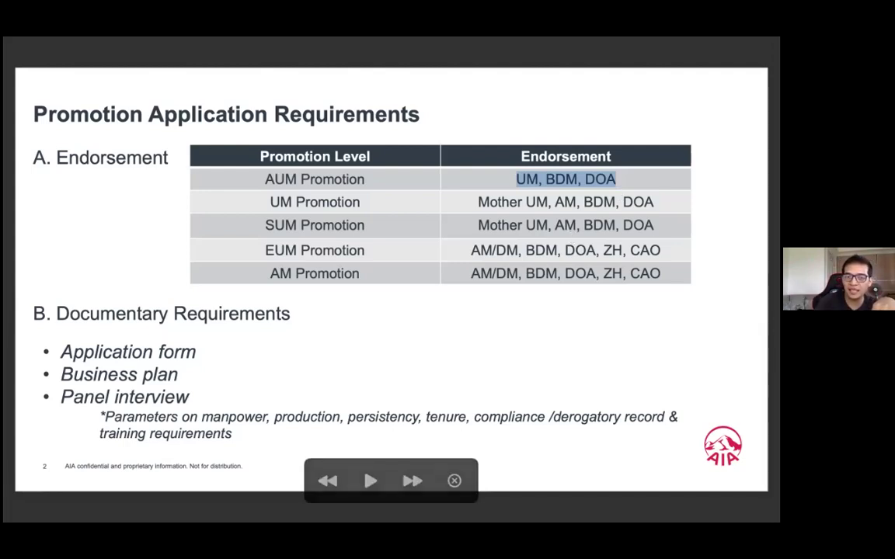
{"action": "double_click", "coordinate": [607, 181]}
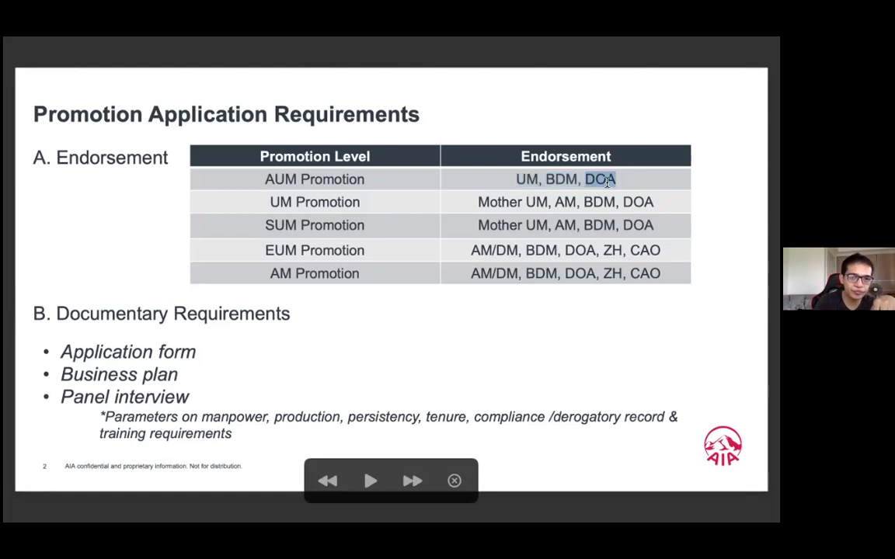
{"action": "key", "text": "Right"}
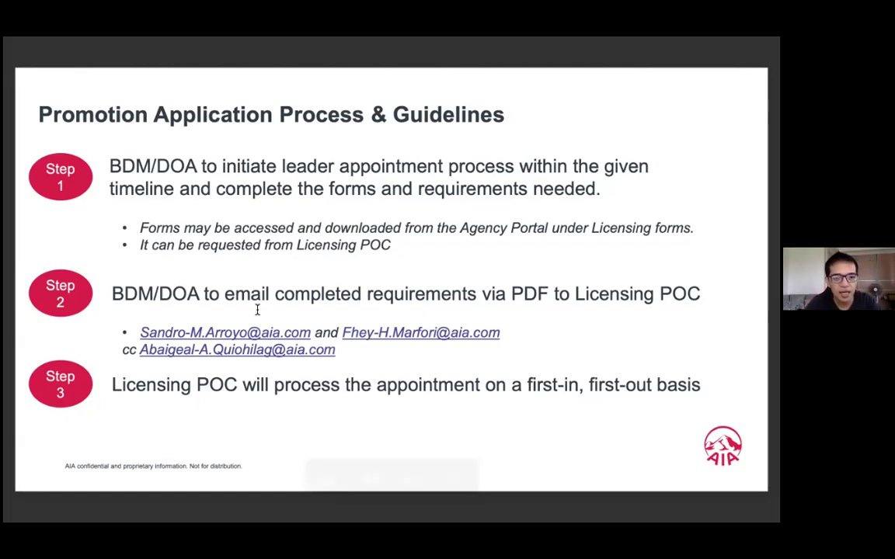
Highlight 'process' in Step 3, clear it, and move to the Steps 4–6 slide.
{"action": "double_click", "coordinate": [311, 388]}
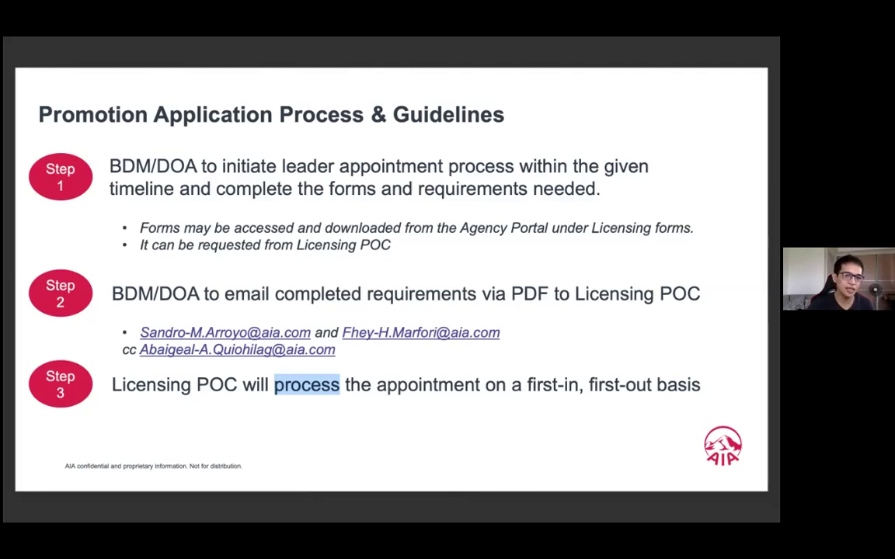
{"action": "left_click", "coordinate": [432, 400]}
{"action": "key", "text": "Right"}
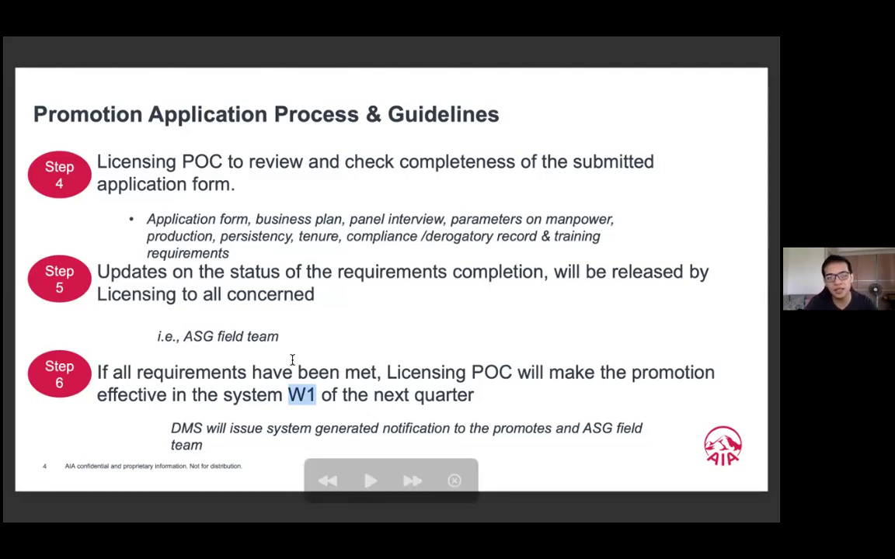
Clear the W1 highlight and advance to slide 5, Promotion Application Timelines.
{"action": "left_click", "coordinate": [312, 386]}
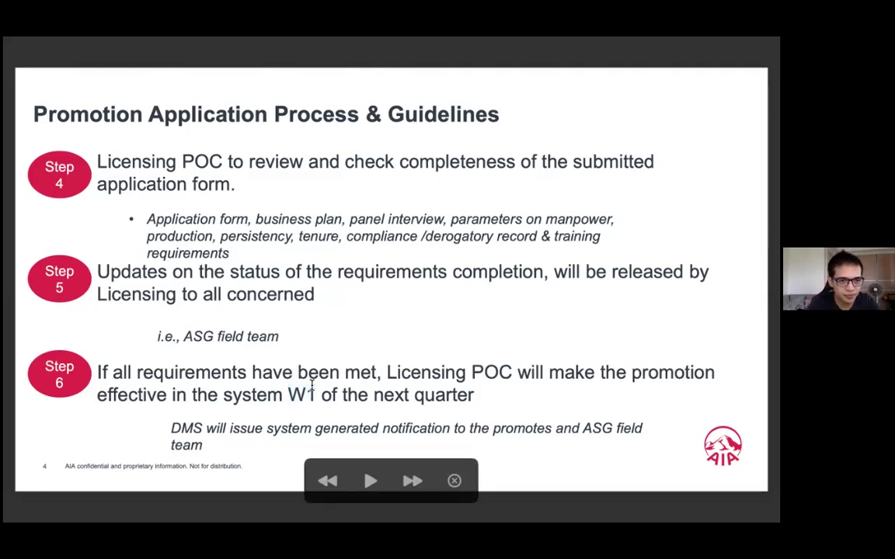
{"action": "key", "text": "Right"}
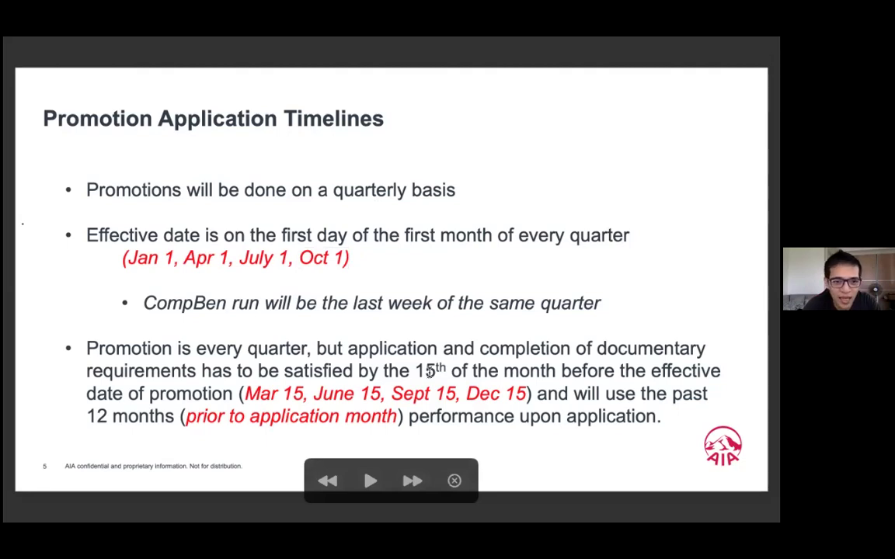
Advance to the Sample 1 and Sample 2 timelines slide and highlight 'April' in Sample 1.
{"action": "key", "text": "Right"}
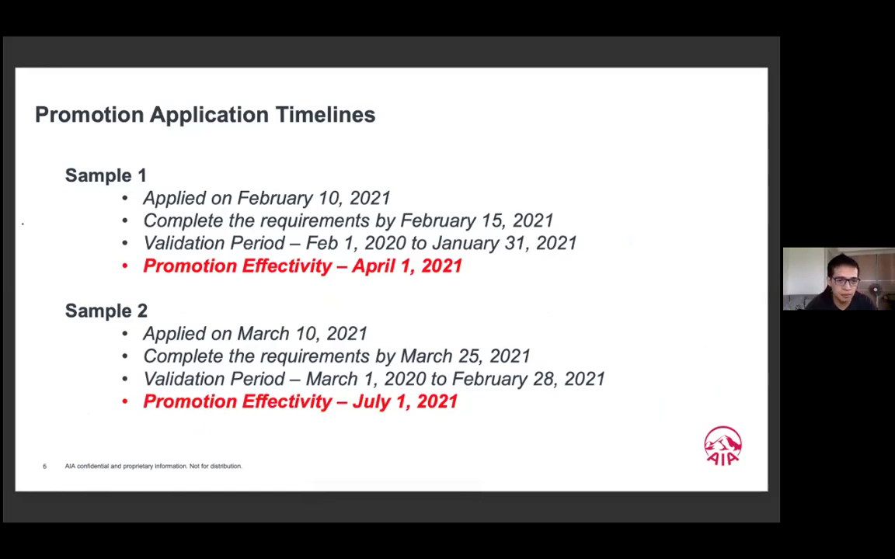
{"action": "double_click", "coordinate": [391, 265]}
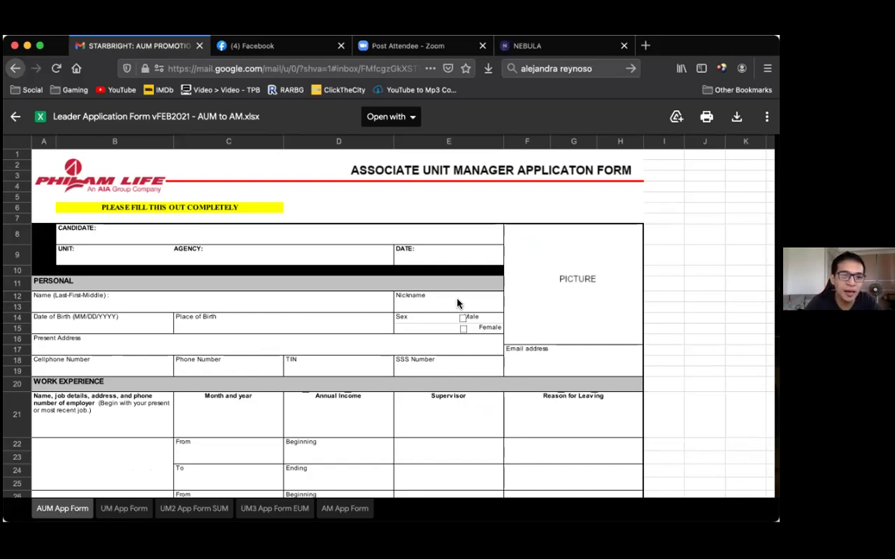
Select the row 9 UNIT and AGENCY cell, then scroll down to Agency Trainings / Seminars Attended.
{"action": "scroll", "coordinate": [276, 196], "scroll_direction": "down", "scroll_amount": 1}
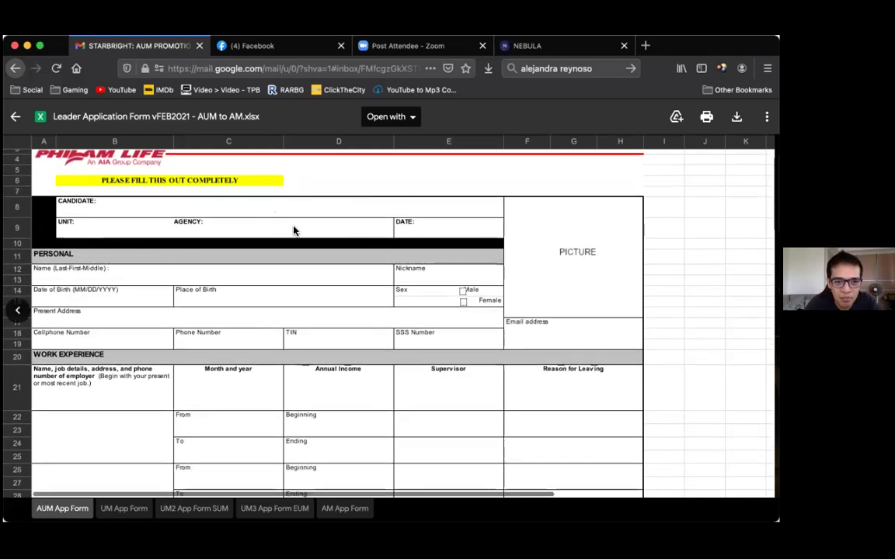
{"action": "left_click", "coordinate": [90, 231]}
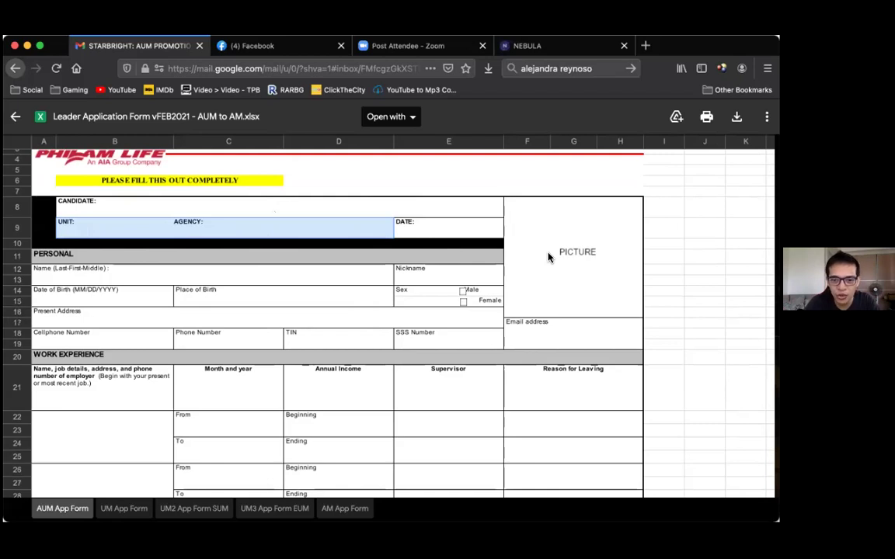
{"action": "scroll", "coordinate": [548, 257], "scroll_direction": "down", "scroll_amount": 3}
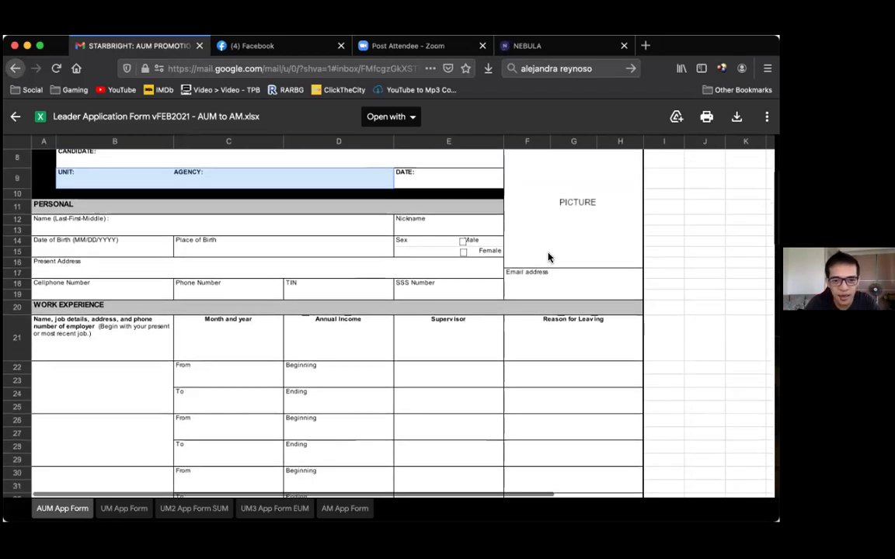
{"action": "scroll", "coordinate": [548, 257], "scroll_direction": "down", "scroll_amount": 4}
{"action": "scroll", "coordinate": [549, 257], "scroll_direction": "down", "scroll_amount": 1}
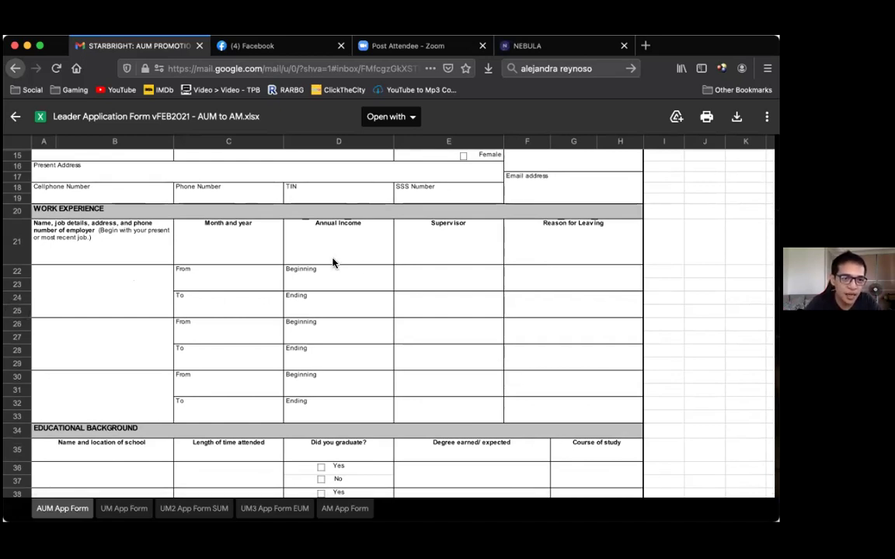
{"action": "scroll", "coordinate": [333, 263], "scroll_direction": "down", "scroll_amount": 2}
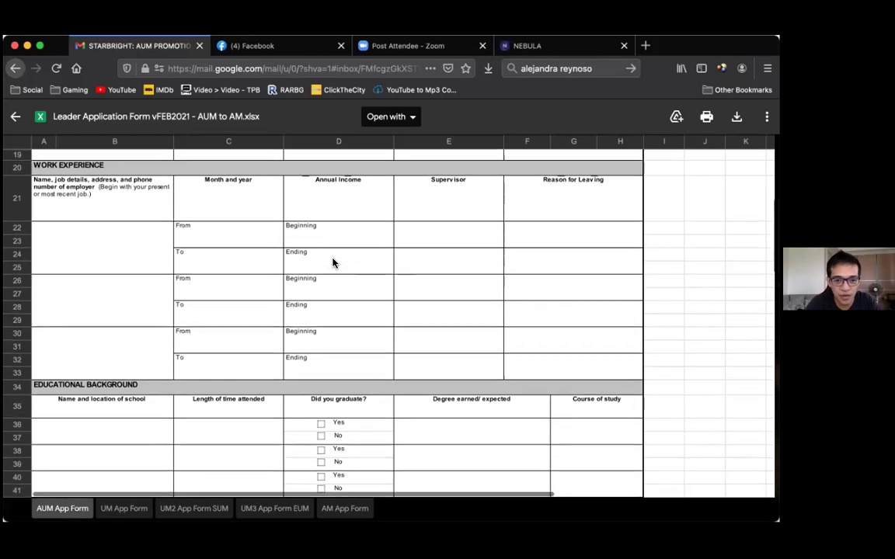
{"action": "scroll", "coordinate": [333, 263], "scroll_direction": "down", "scroll_amount": 6}
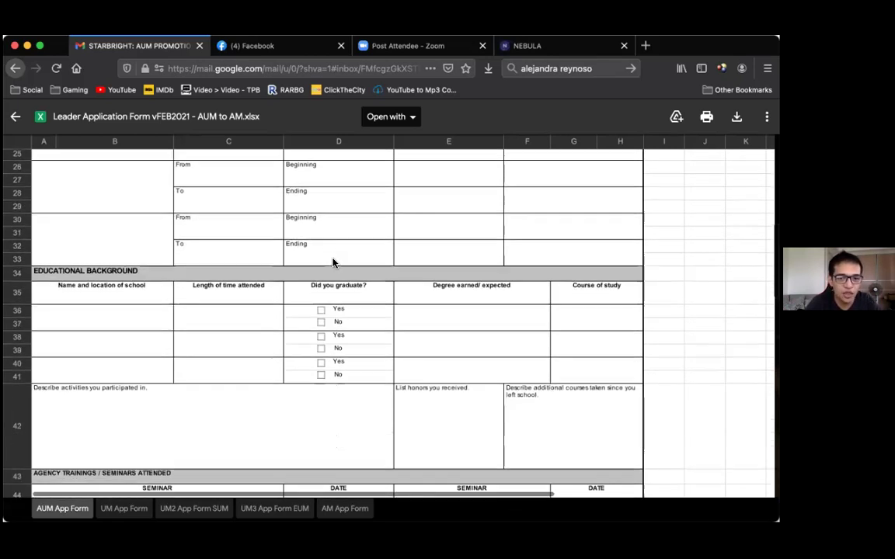
{"action": "scroll", "coordinate": [332, 263], "scroll_direction": "down", "scroll_amount": 1}
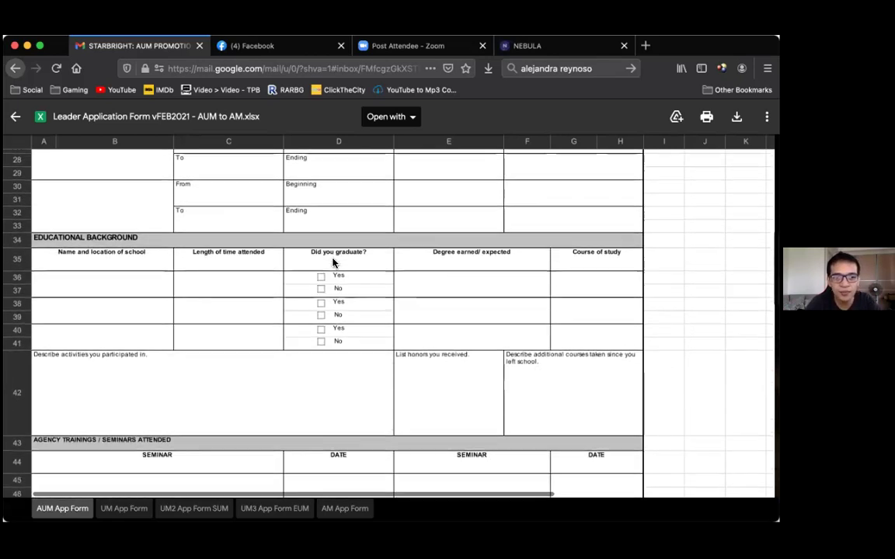
{"action": "scroll", "coordinate": [332, 262], "scroll_direction": "down", "scroll_amount": 6}
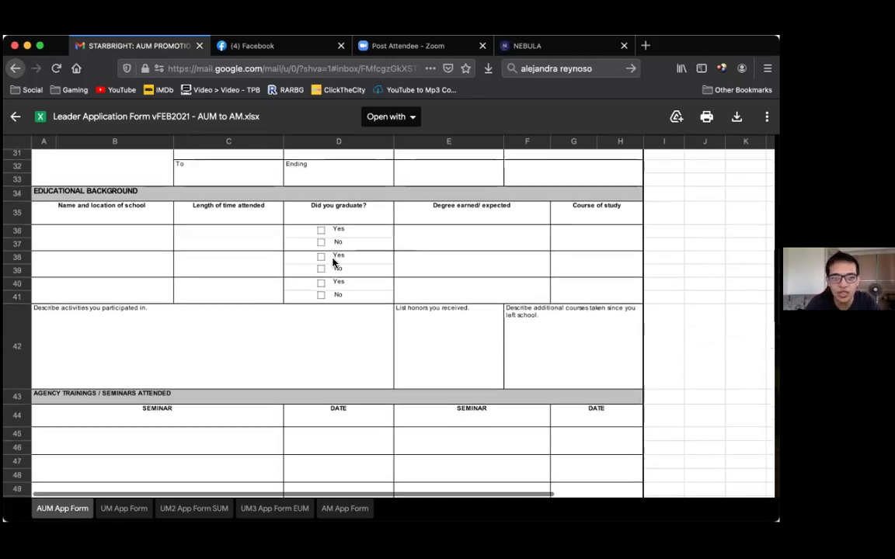
{"action": "scroll", "coordinate": [333, 263], "scroll_direction": "down", "scroll_amount": 3}
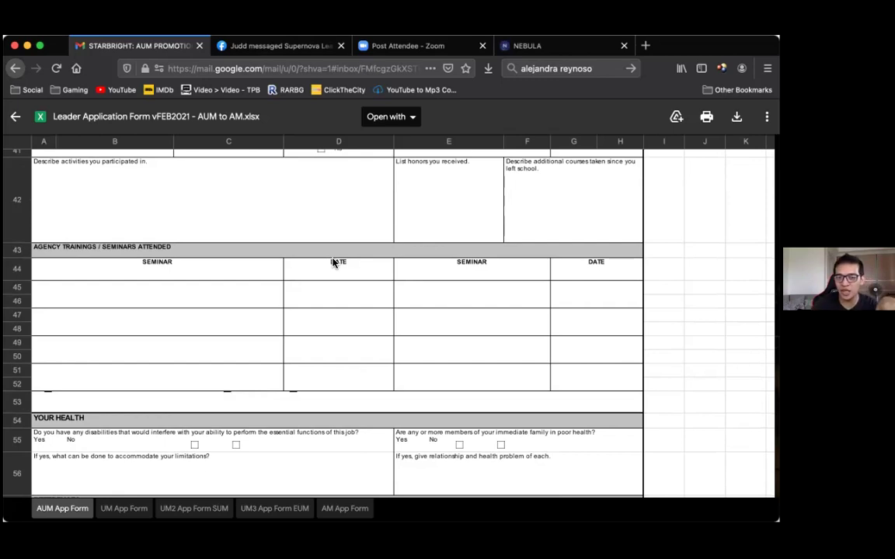
Scroll past Your Health and References to Insurance Ownership and List of Agents.
{"action": "scroll", "coordinate": [332, 263], "scroll_direction": "down", "scroll_amount": 3}
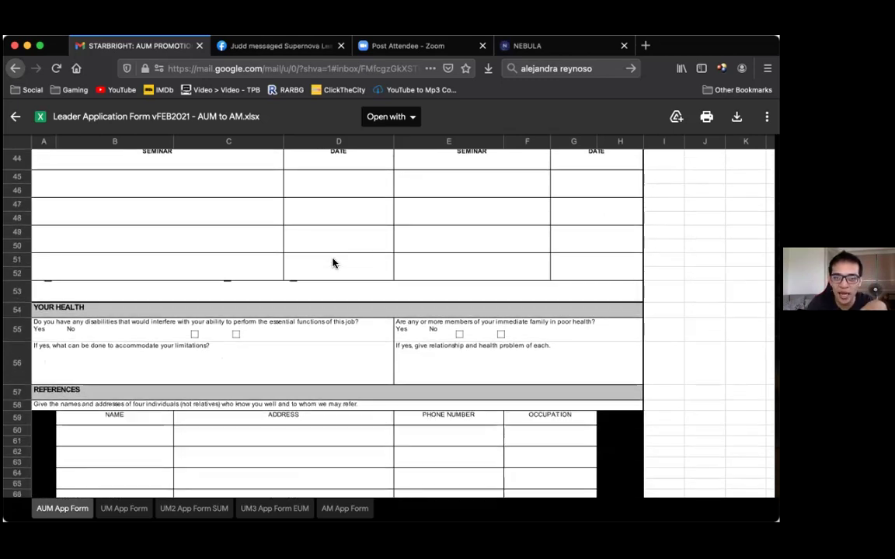
{"action": "scroll", "coordinate": [332, 263], "scroll_direction": "down", "scroll_amount": 1}
{"action": "scroll", "coordinate": [333, 263], "scroll_direction": "up", "scroll_amount": 2}
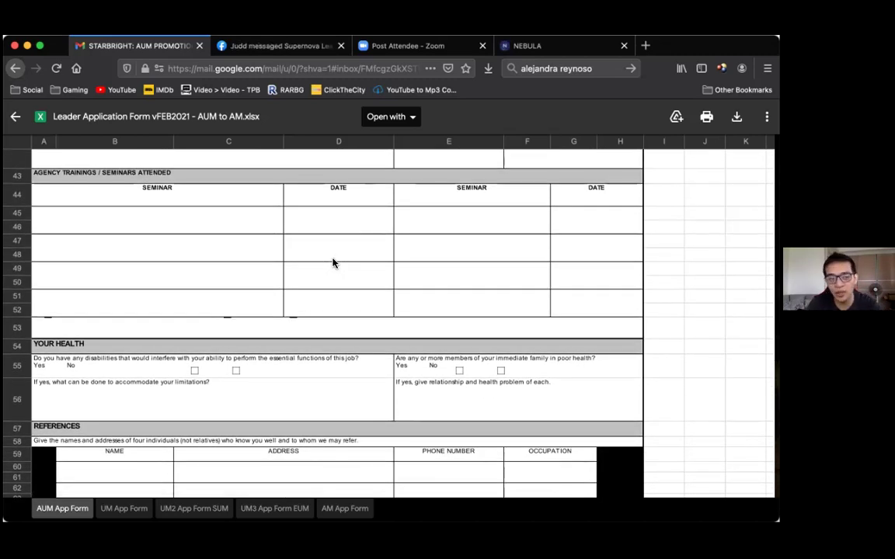
{"action": "scroll", "coordinate": [333, 264], "scroll_direction": "down", "scroll_amount": 2}
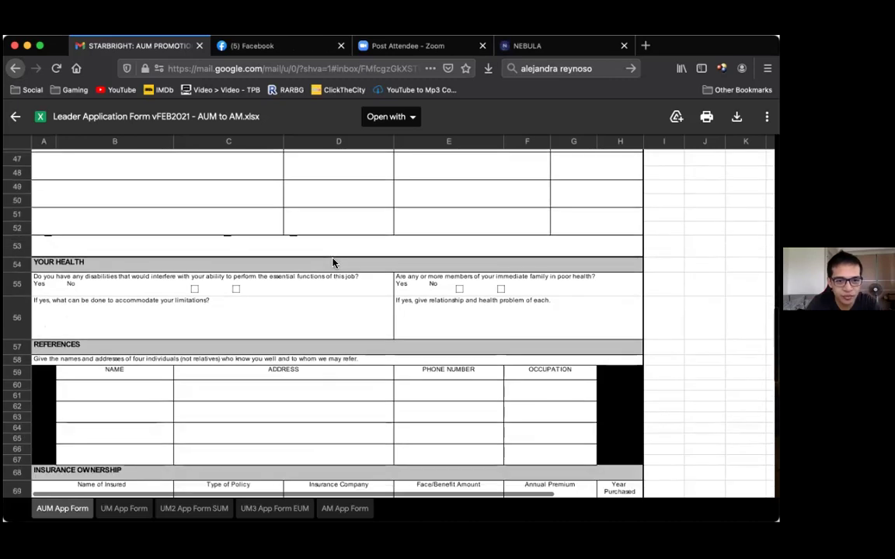
{"action": "scroll", "coordinate": [332, 264], "scroll_direction": "down", "scroll_amount": 1}
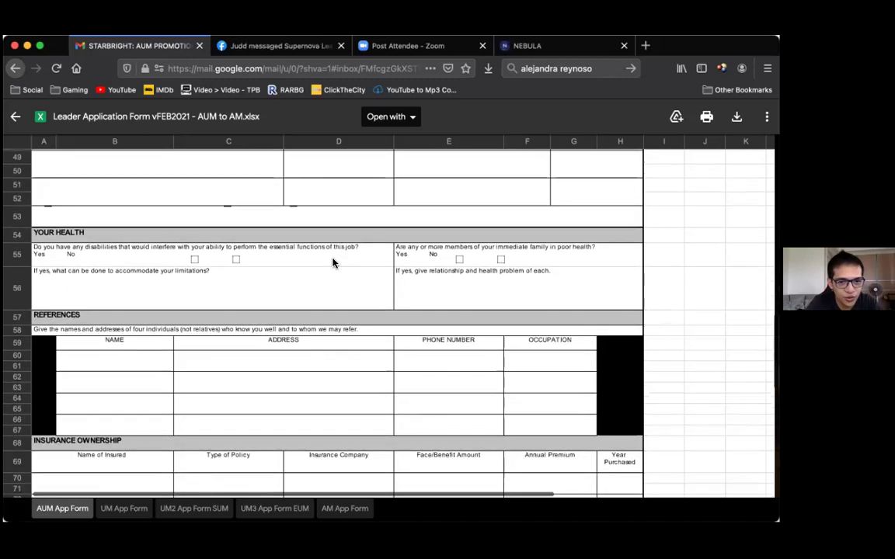
{"action": "scroll", "coordinate": [332, 263], "scroll_direction": "down", "scroll_amount": 1}
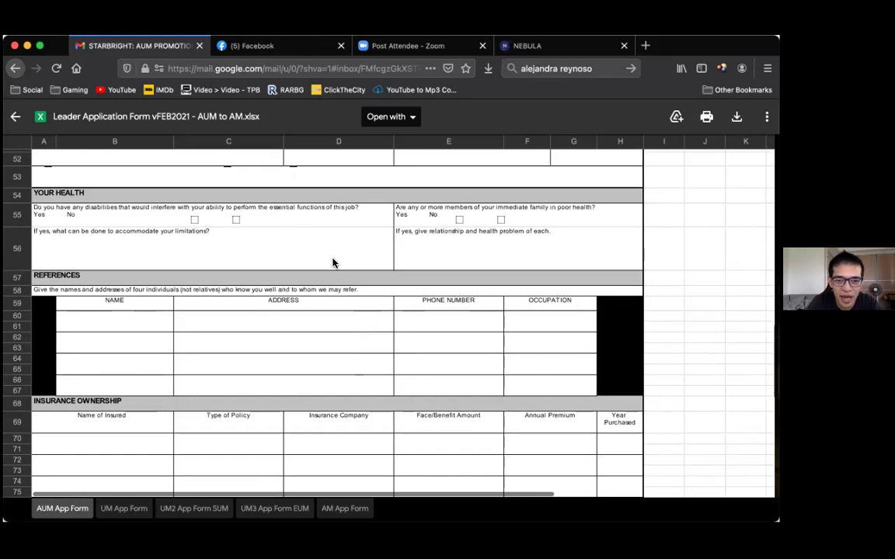
{"action": "scroll", "coordinate": [333, 263], "scroll_direction": "down", "scroll_amount": 1}
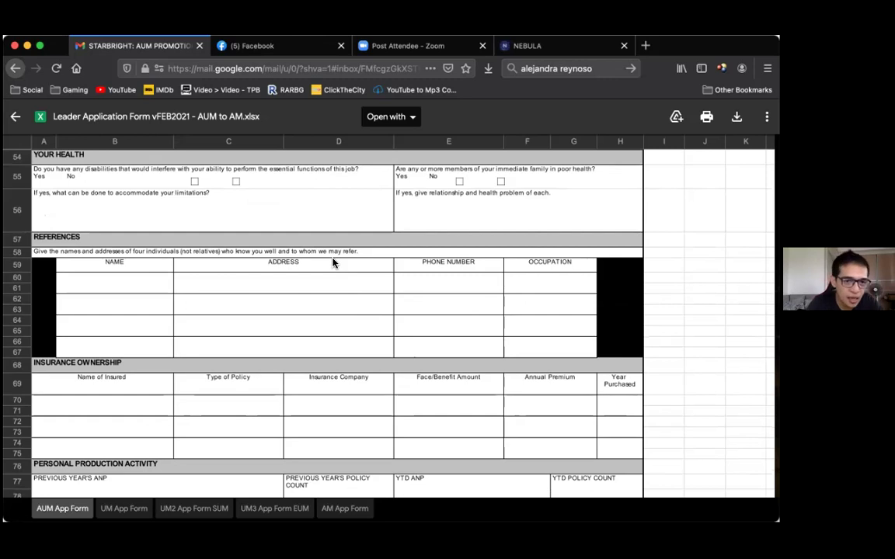
{"action": "scroll", "coordinate": [332, 263], "scroll_direction": "down", "scroll_amount": 3}
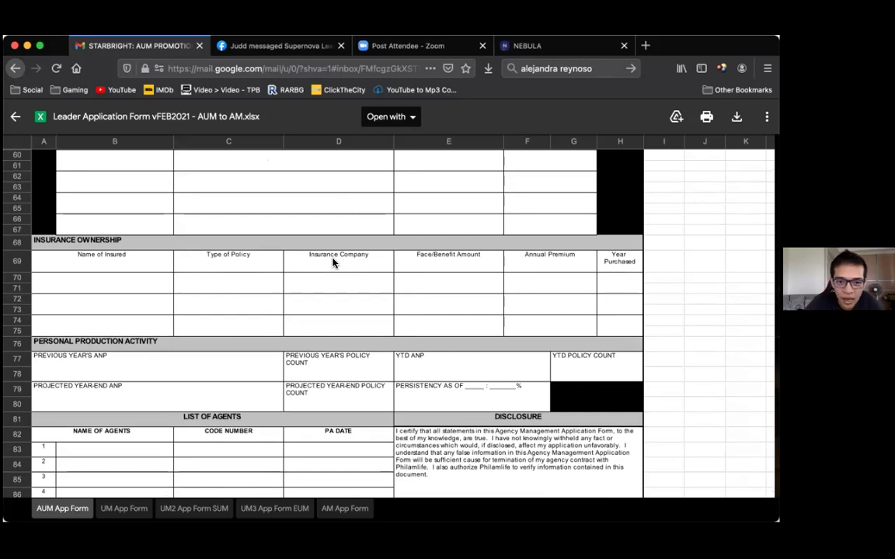
{"action": "scroll", "coordinate": [333, 263], "scroll_direction": "down", "scroll_amount": 2}
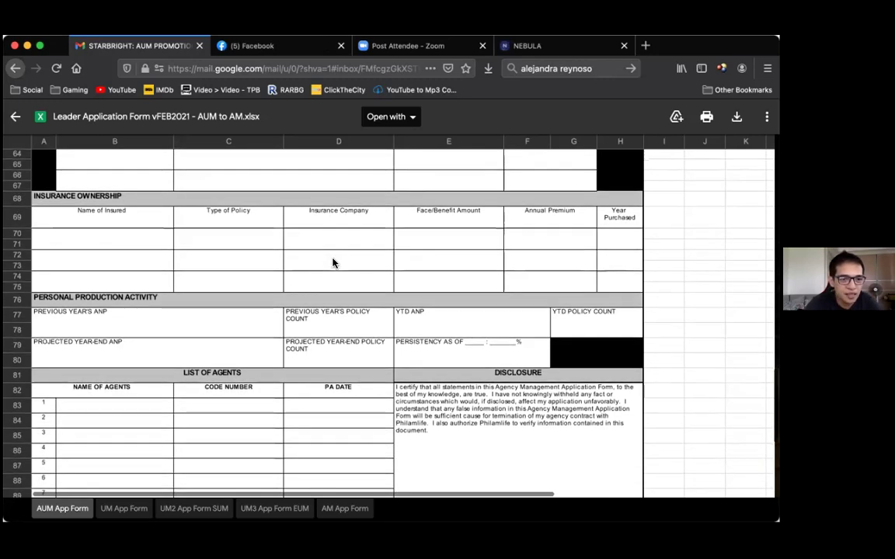
{"action": "scroll", "coordinate": [333, 263], "scroll_direction": "down", "scroll_amount": 2}
{"action": "scroll", "coordinate": [333, 263], "scroll_direction": "down", "scroll_amount": 2}
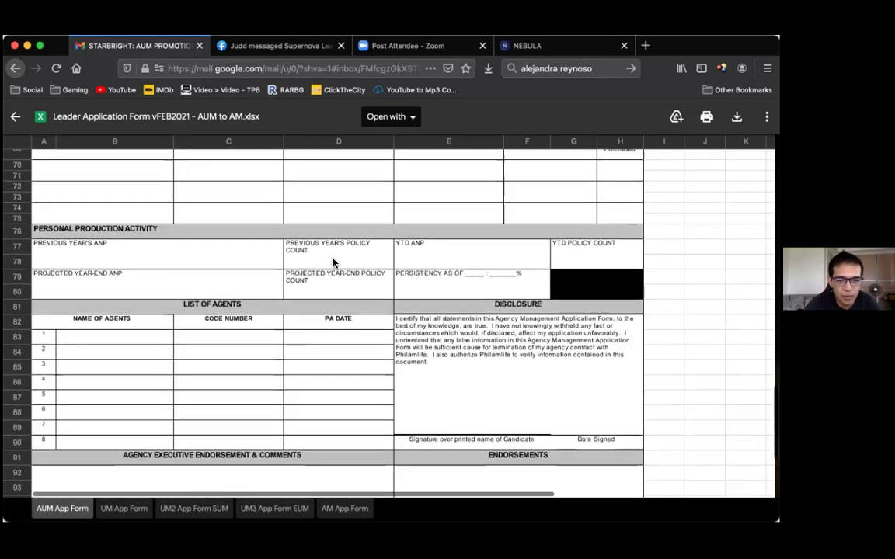
{"action": "scroll", "coordinate": [333, 262], "scroll_direction": "down", "scroll_amount": 3}
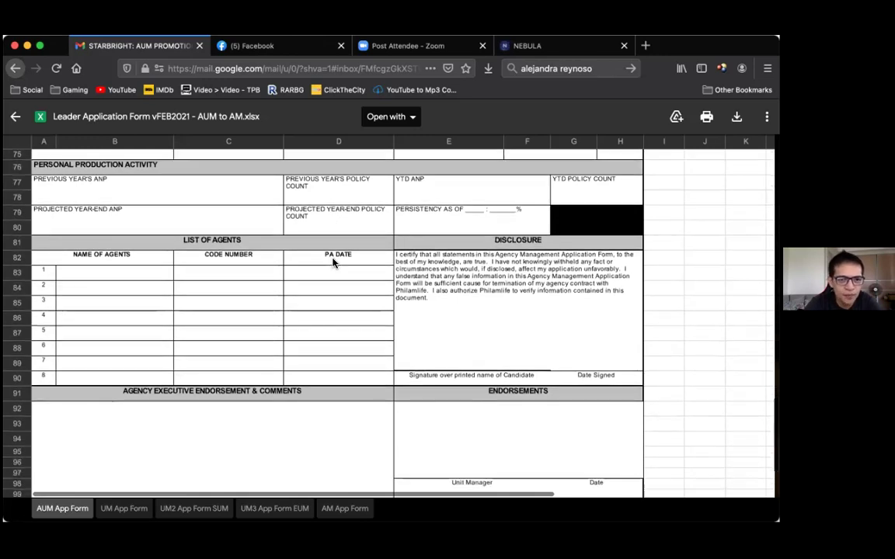
{"action": "left_click", "coordinate": [332, 259]}
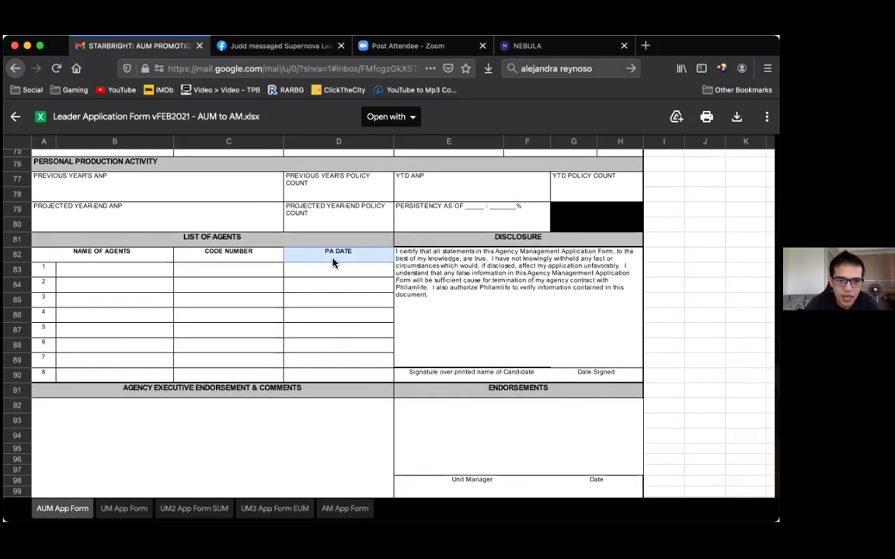
{"action": "left_click", "coordinate": [245, 279]}
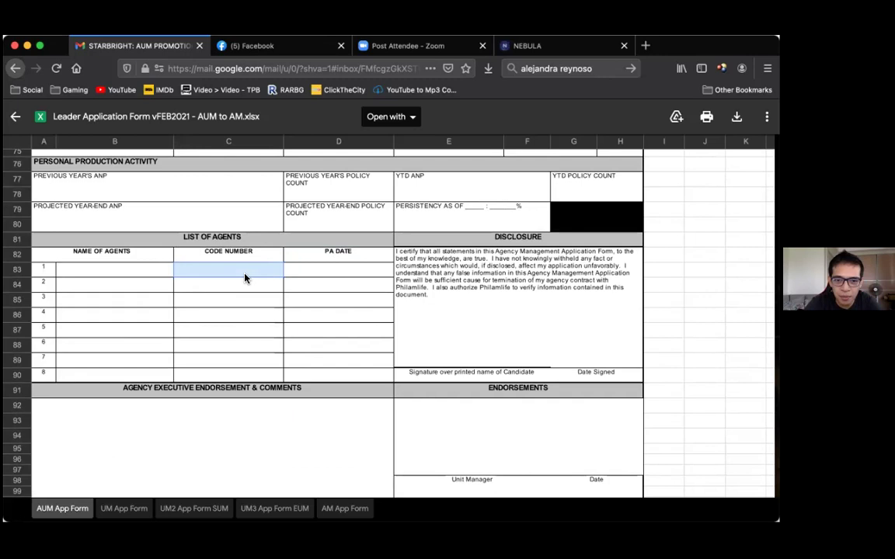
{"action": "left_click", "coordinate": [320, 281]}
{"action": "scroll", "coordinate": [320, 282], "scroll_direction": "down", "scroll_amount": 3}
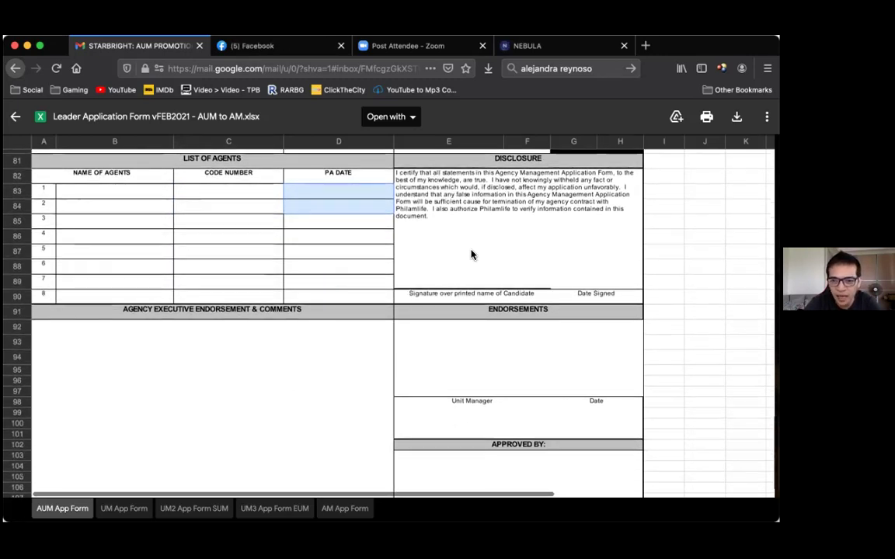
{"action": "left_click", "coordinate": [471, 254]}
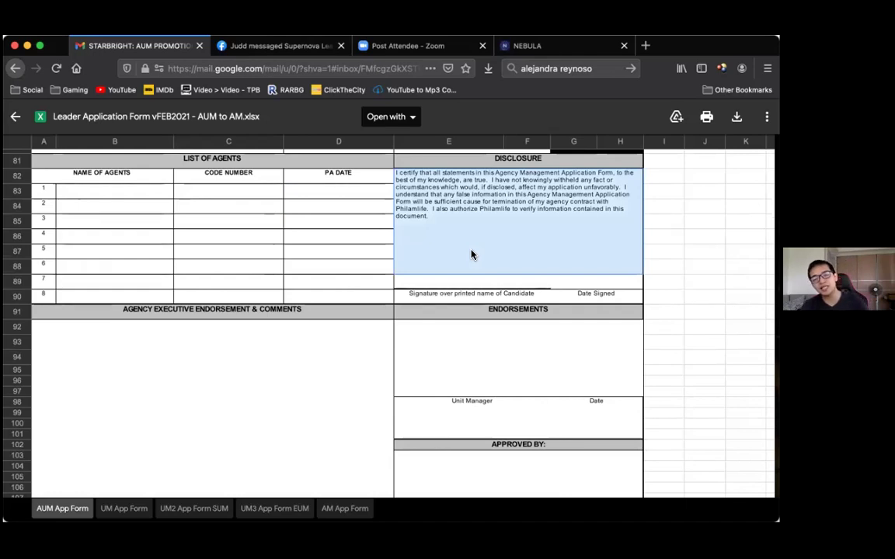
{"action": "scroll", "coordinate": [471, 254], "scroll_direction": "down", "scroll_amount": 2}
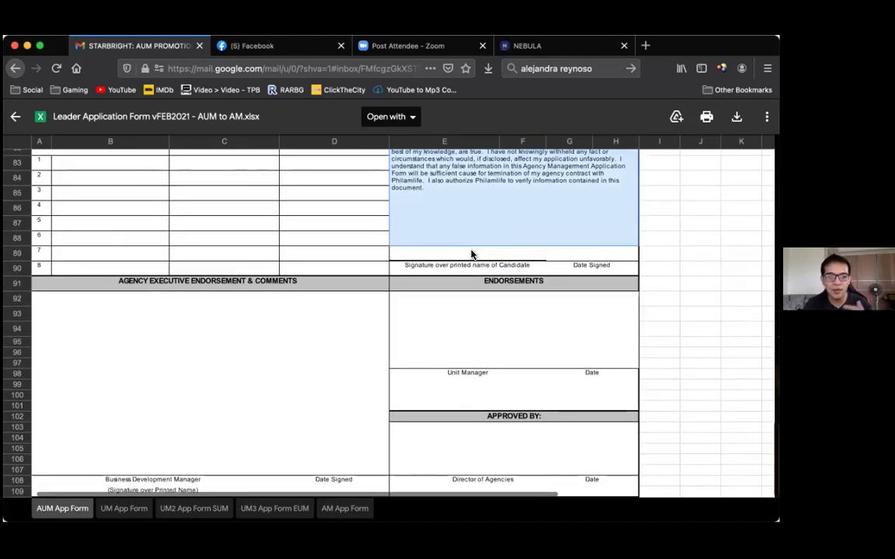
{"action": "left_click", "coordinate": [205, 319]}
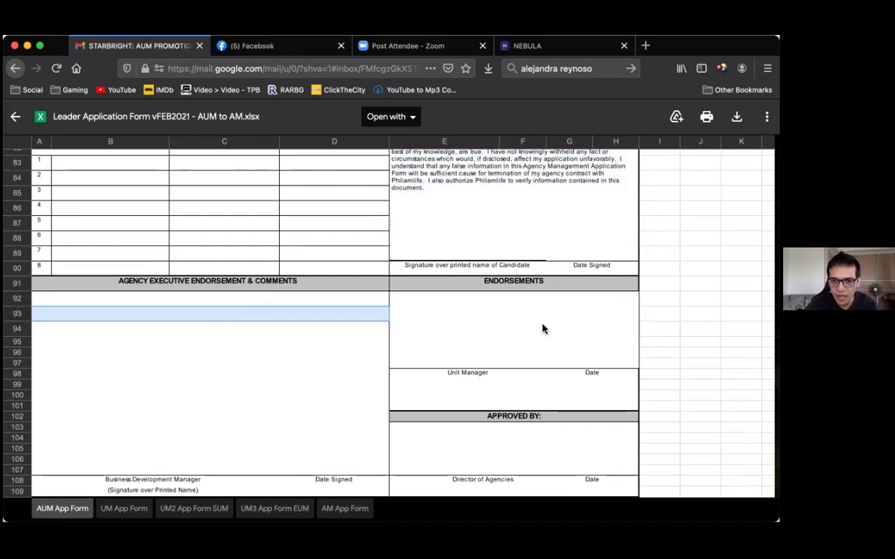
{"action": "left_click", "coordinate": [461, 373]}
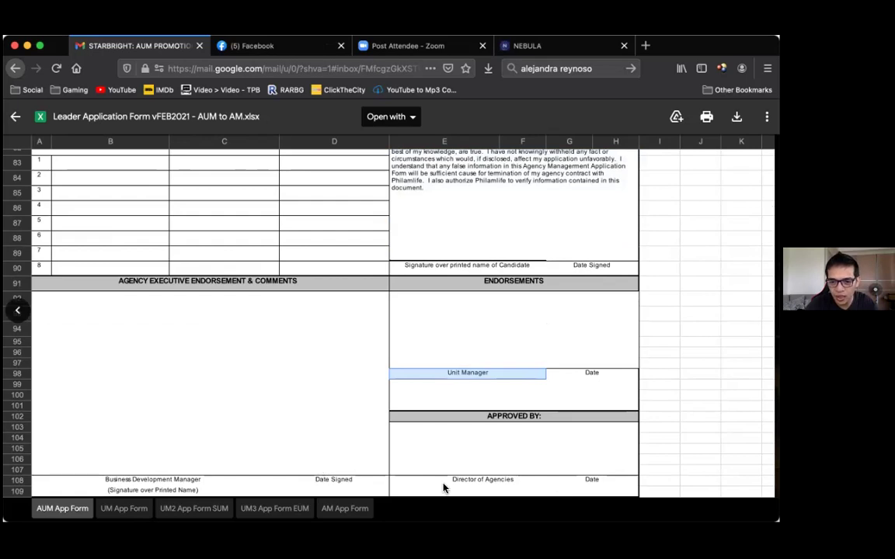
{"action": "left_click", "coordinate": [485, 471]}
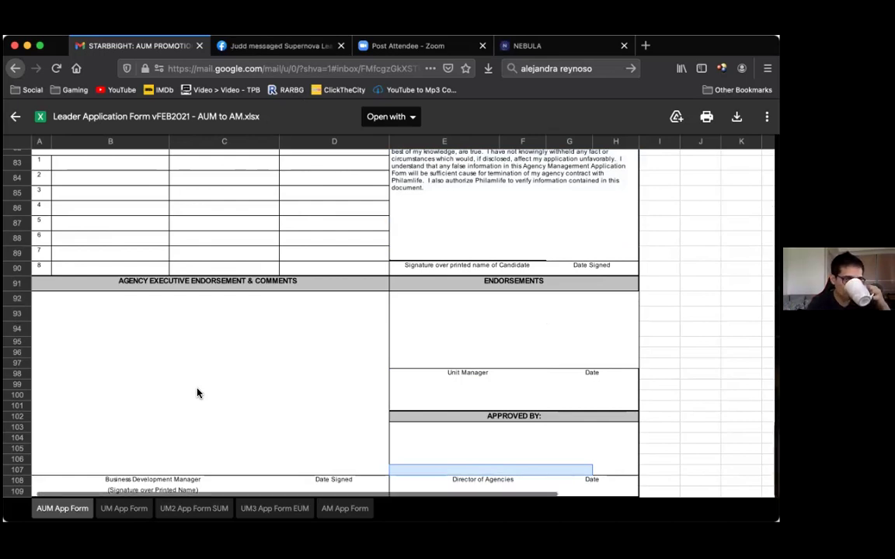
Select agents-list cell B88, scroll up, and select Code Number cell C83.
{"action": "left_click", "coordinate": [170, 241]}
{"action": "scroll", "coordinate": [170, 241], "scroll_direction": "up", "scroll_amount": 2}
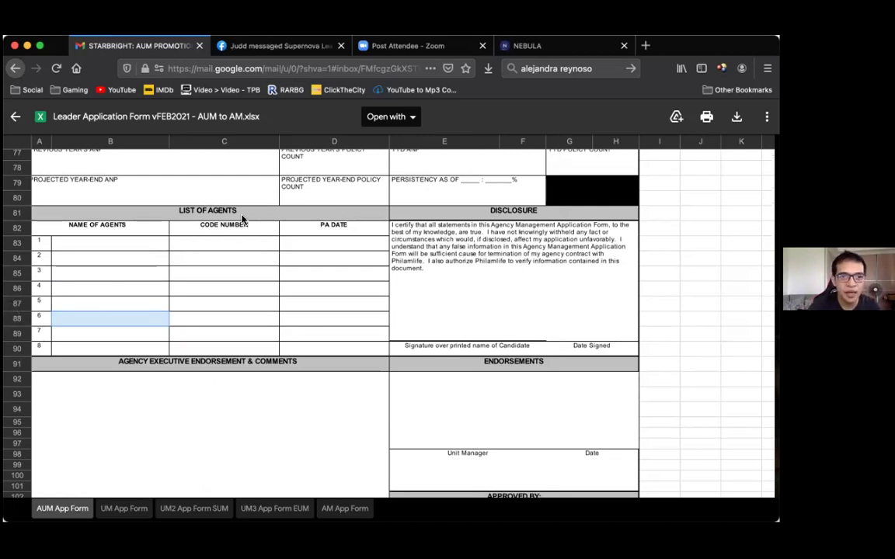
{"action": "left_click", "coordinate": [213, 243]}
Select the fourth Name of Agents cell and scroll up toward Educational Background.
{"action": "scroll", "coordinate": [213, 242], "scroll_direction": "up", "scroll_amount": 5}
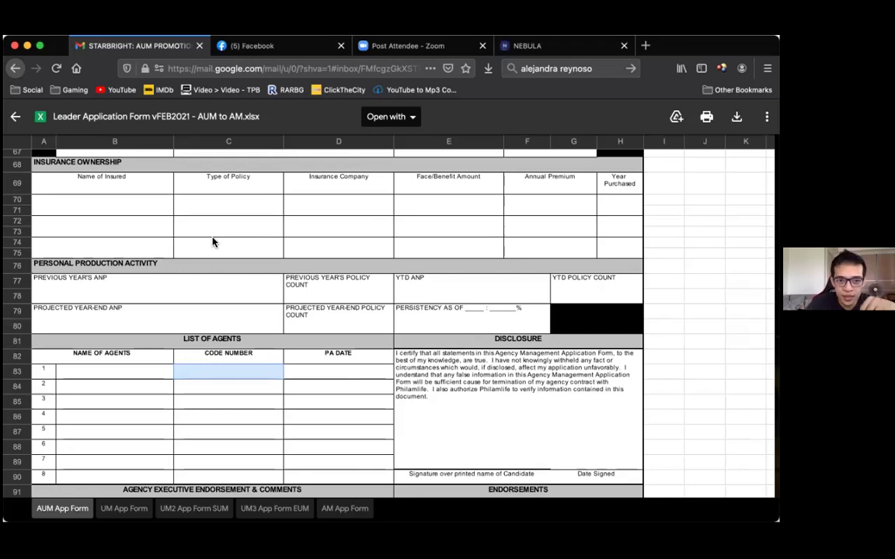
{"action": "left_click", "coordinate": [127, 426]}
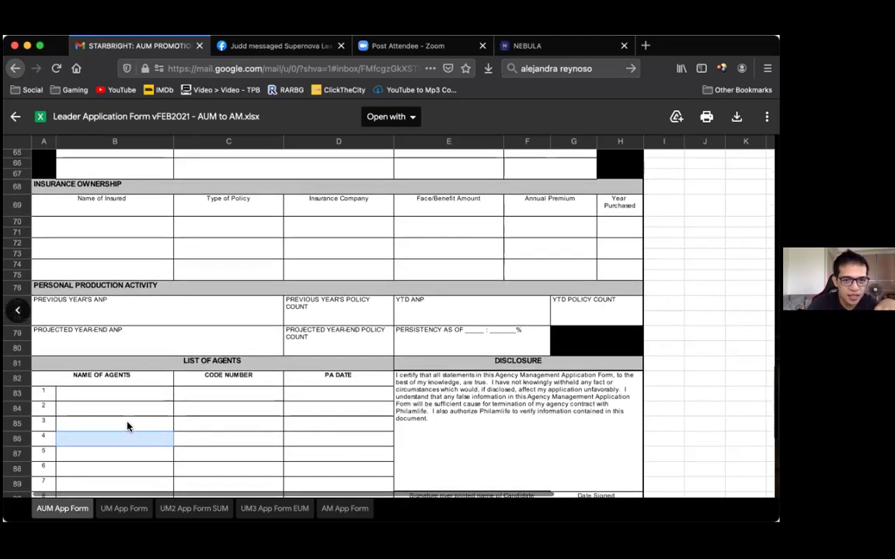
{"action": "scroll", "coordinate": [128, 427], "scroll_direction": "up", "scroll_amount": 5}
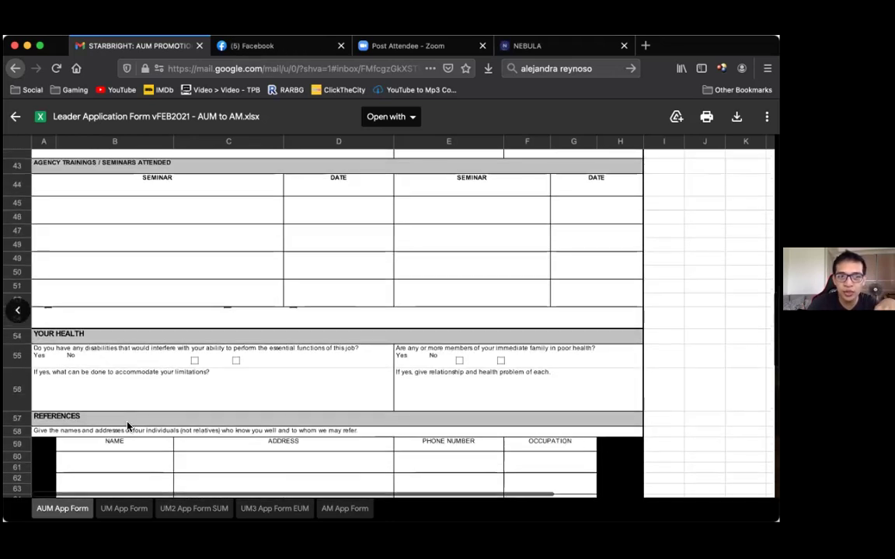
{"action": "scroll", "coordinate": [141, 317], "scroll_direction": "up", "scroll_amount": 3}
{"action": "scroll", "coordinate": [141, 317], "scroll_direction": "up", "scroll_amount": 1}
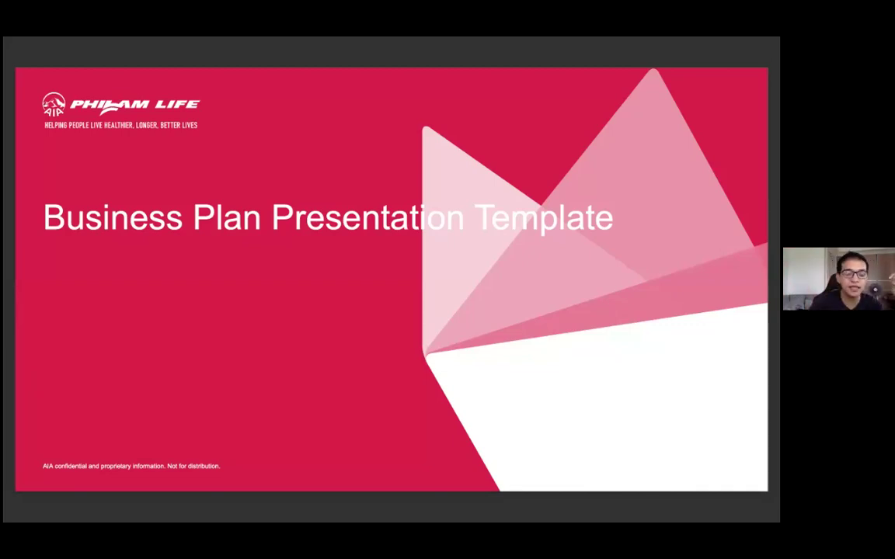
Advance the Quick Look presentation to slide 2, OUR VISION (IN WORDS).
{"action": "key", "text": "Right"}
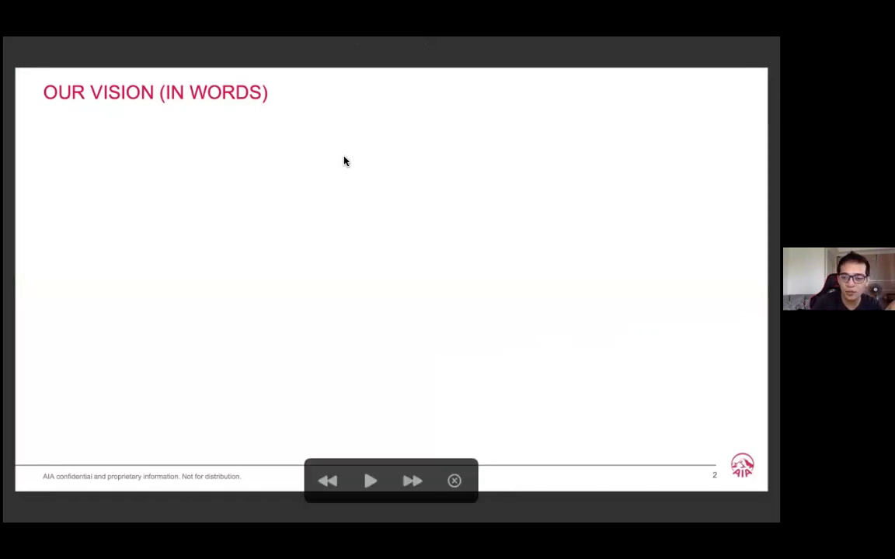
Advance to slide 3 and highlight the MANPOWER, ACTIVE, CASE RATE and CASE SIZE header words.
{"action": "key", "text": "Right"}
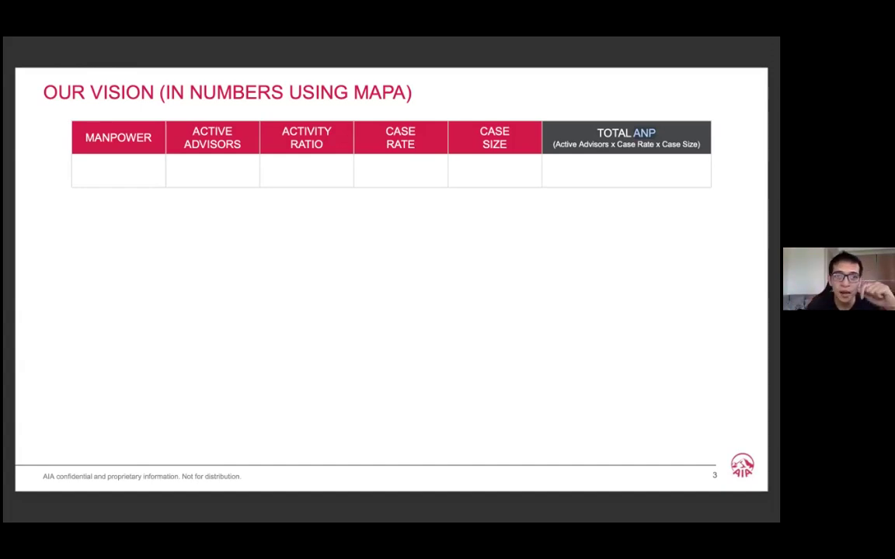
{"action": "mouse_move", "coordinate": [599, 54]}
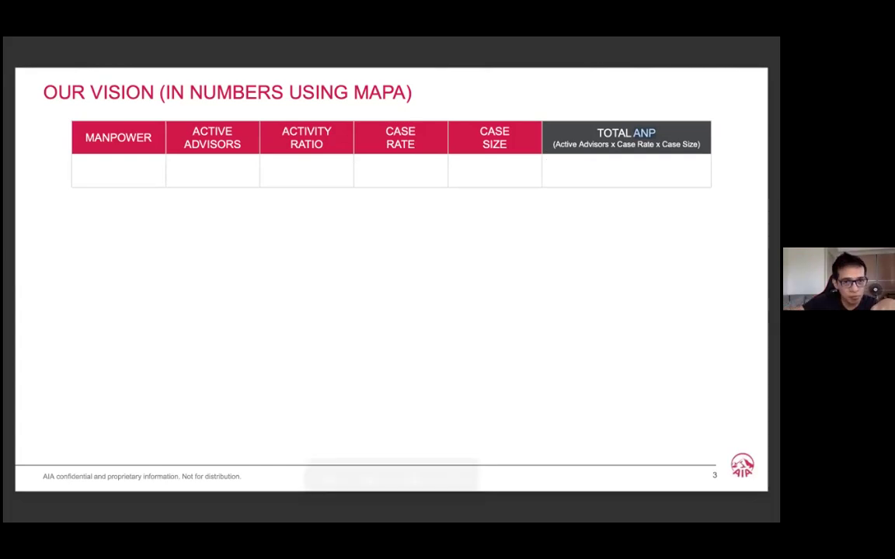
{"action": "mouse_move", "coordinate": [616, 133]}
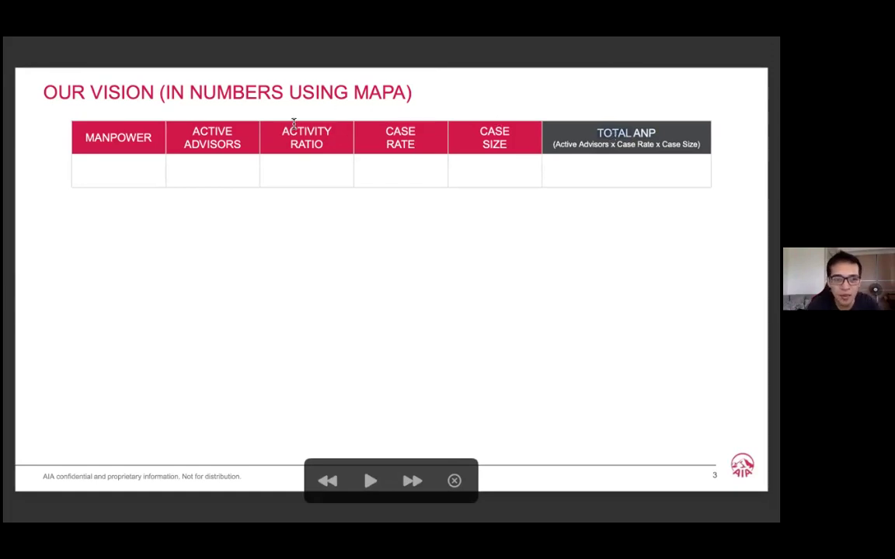
{"action": "double_click", "coordinate": [119, 124]}
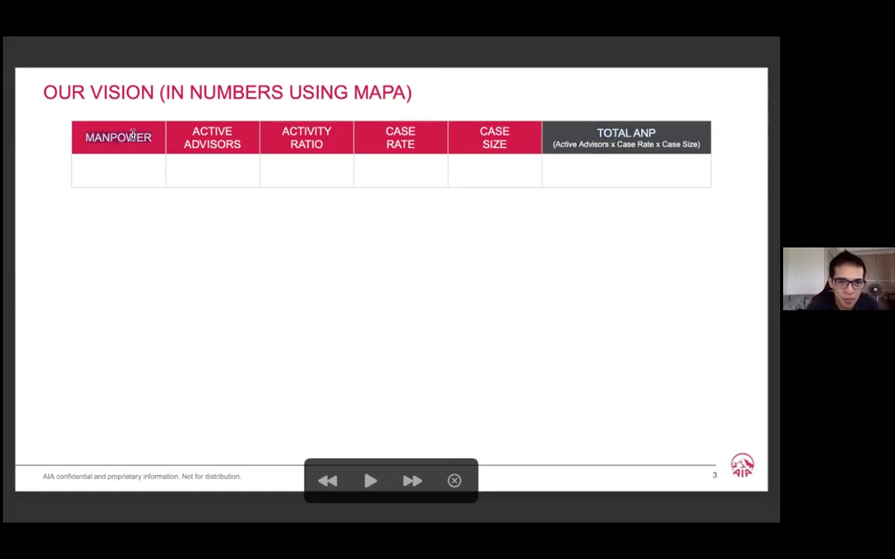
{"action": "double_click", "coordinate": [204, 131]}
{"action": "double_click", "coordinate": [401, 131]}
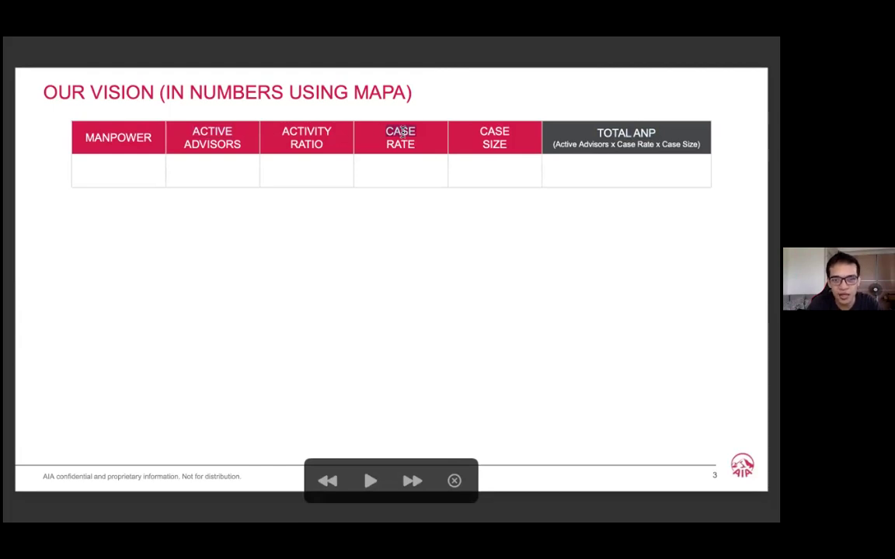
{"action": "double_click", "coordinate": [485, 131]}
Clear the highlight, revisit slide 2, OUR VISION (IN WORDS), then return to slide 3.
{"action": "left_click", "coordinate": [303, 207]}
{"action": "key", "text": "Left"}
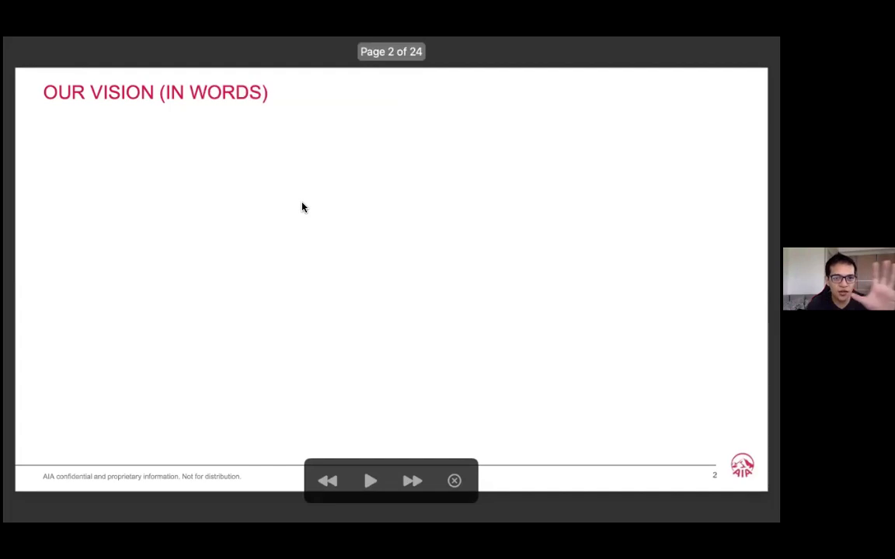
{"action": "key", "text": "Right"}
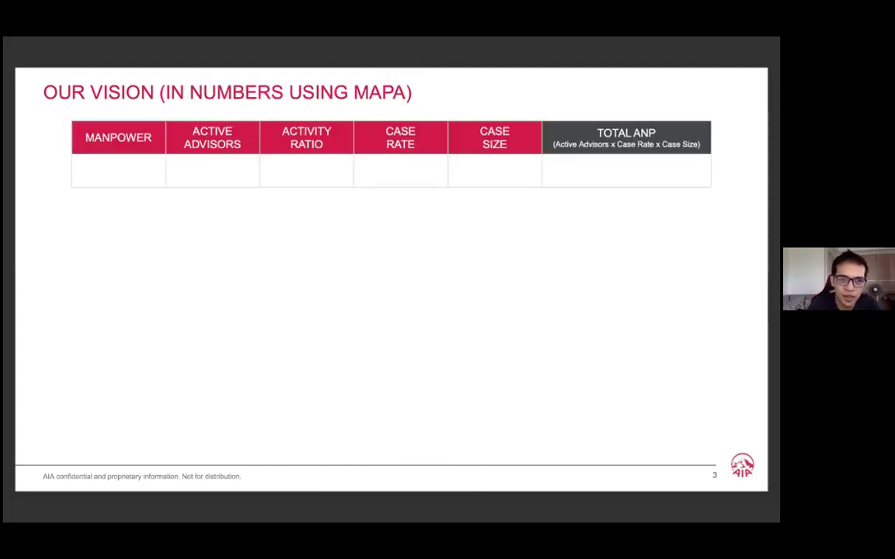
Step through the blank OUR MISSION slide to slide 5, OUR CORE VALUES.
{"action": "key", "text": "Right"}
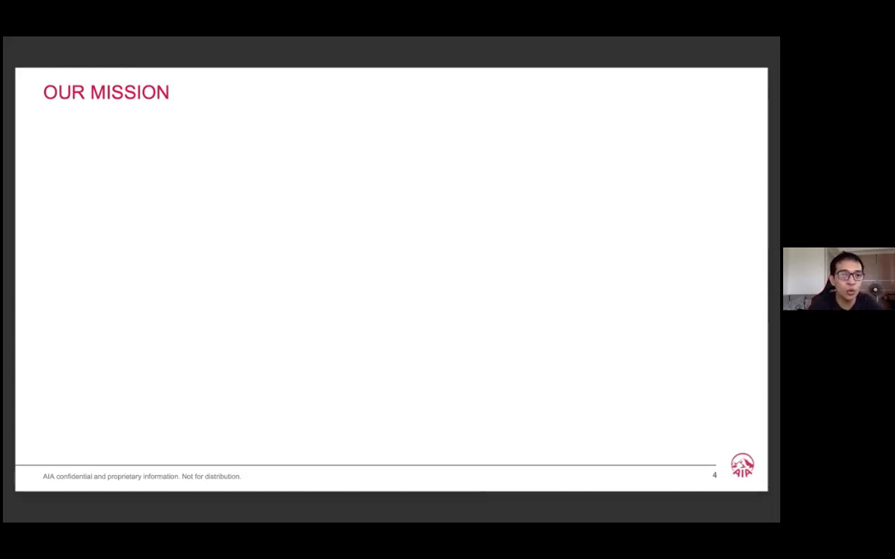
{"action": "key", "text": "Right"}
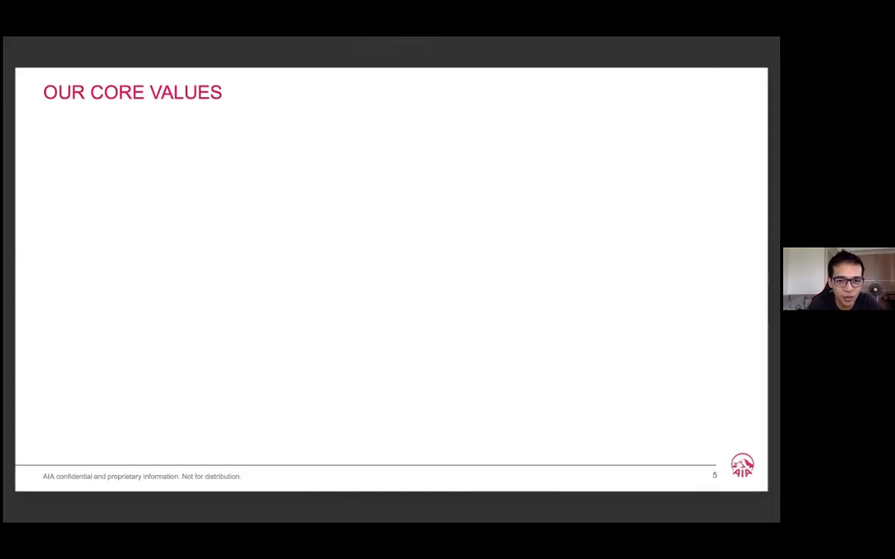
Move past OUR CULTURE to the Performance Review section slide.
{"action": "key", "text": "Right"}
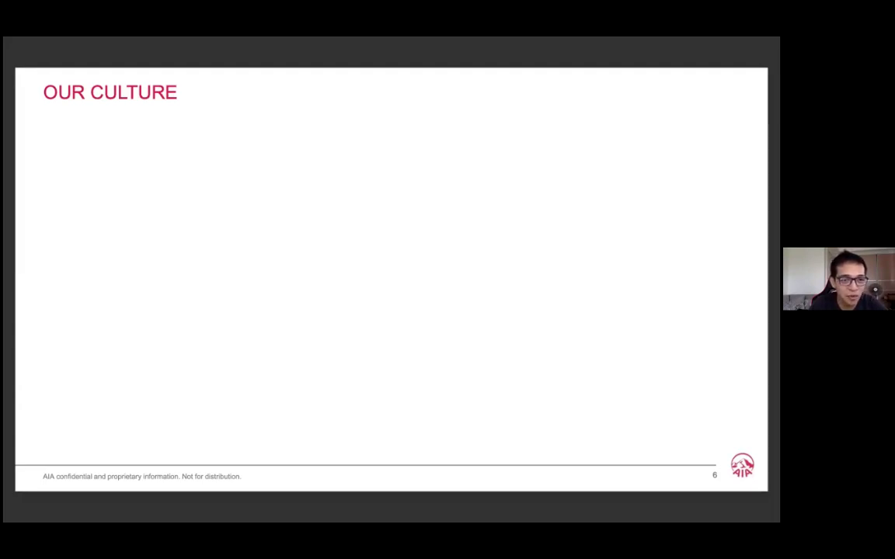
{"action": "key", "text": "Right"}
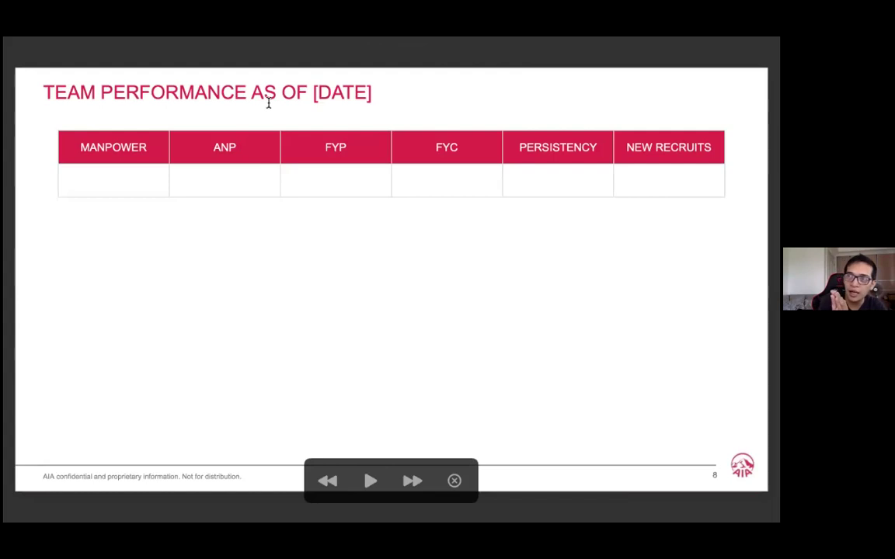
Highlight the MANPOWER, ANP and FYP headings of the team table, then clear the highlight.
{"action": "double_click", "coordinate": [128, 149]}
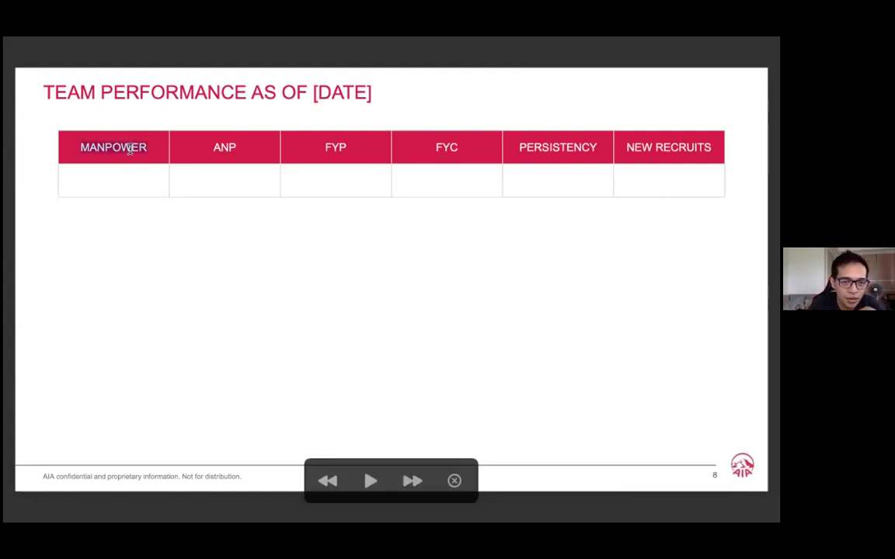
{"action": "double_click", "coordinate": [223, 148]}
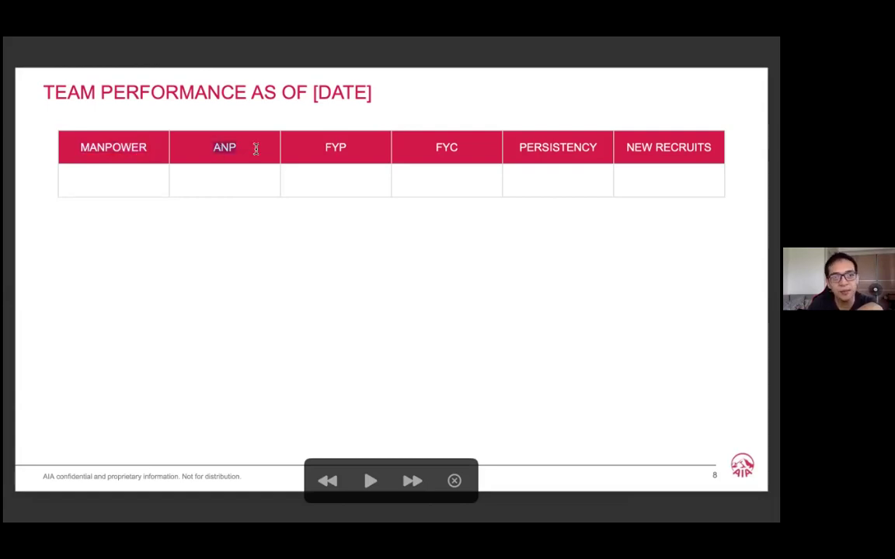
{"action": "double_click", "coordinate": [334, 147]}
{"action": "left_click", "coordinate": [447, 148]}
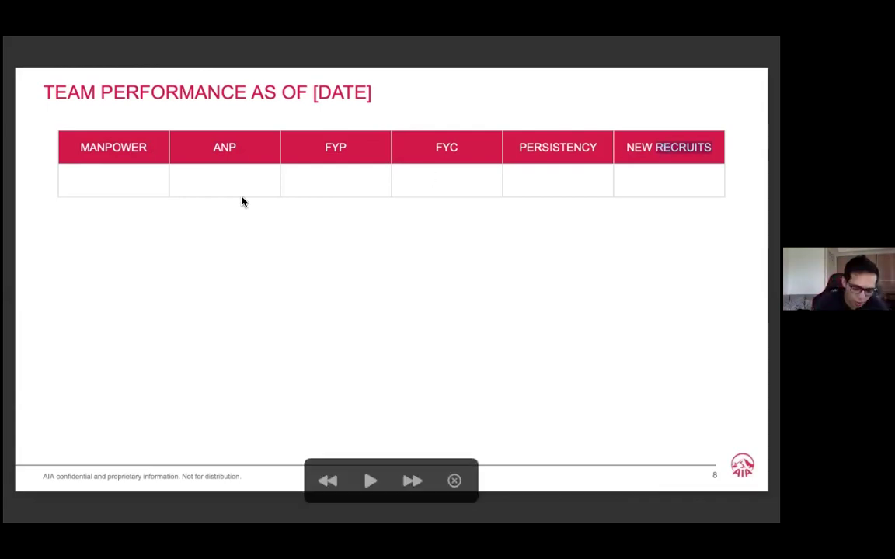
Highlight MANPOWER, PERSISTENCY and RECRUITS headings, then advance to slide 9's per-agent table.
{"action": "double_click", "coordinate": [117, 138]}
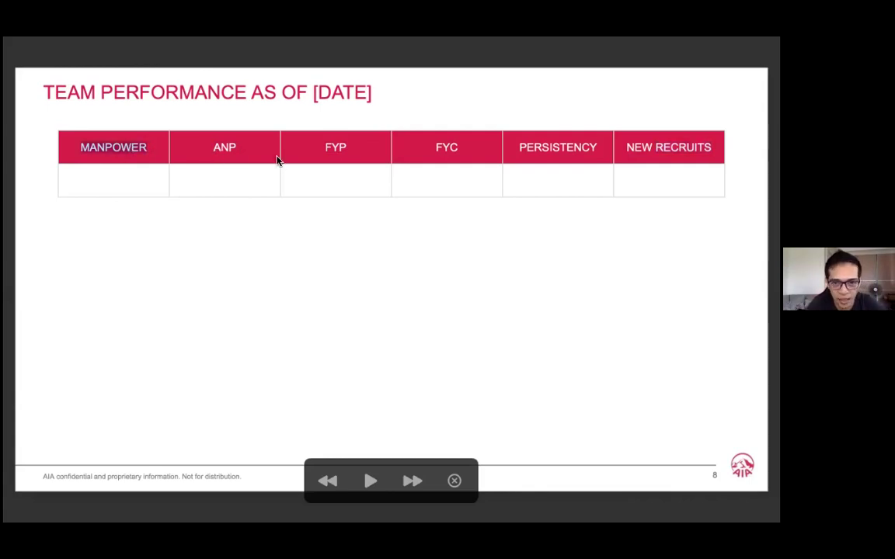
{"action": "double_click", "coordinate": [557, 151]}
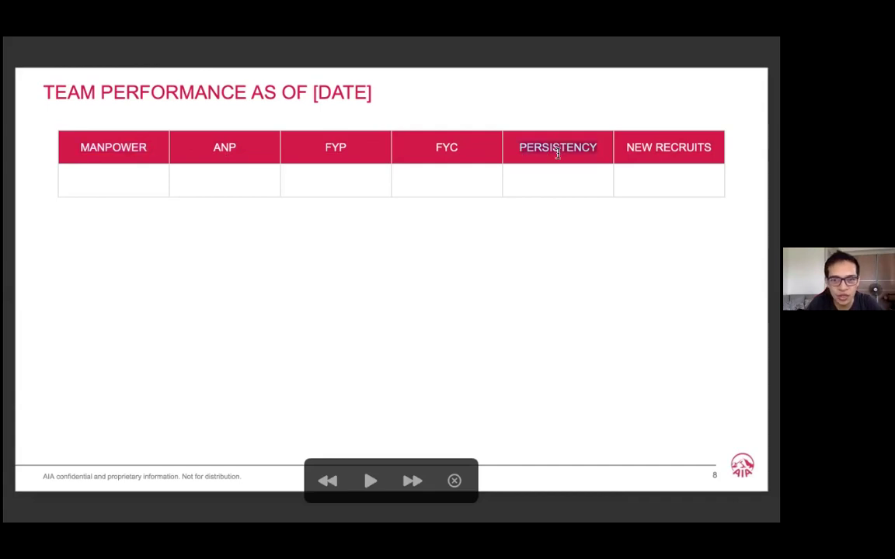
{"action": "double_click", "coordinate": [666, 150]}
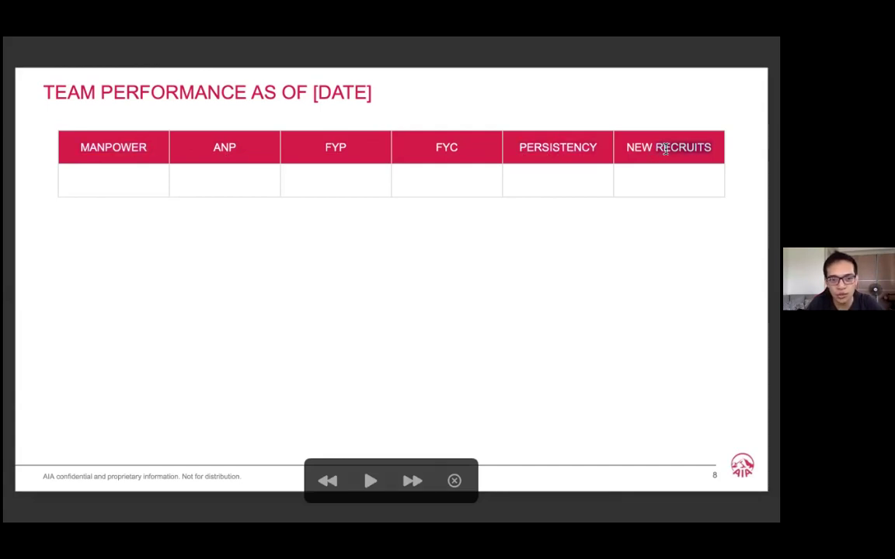
{"action": "key", "text": "Right"}
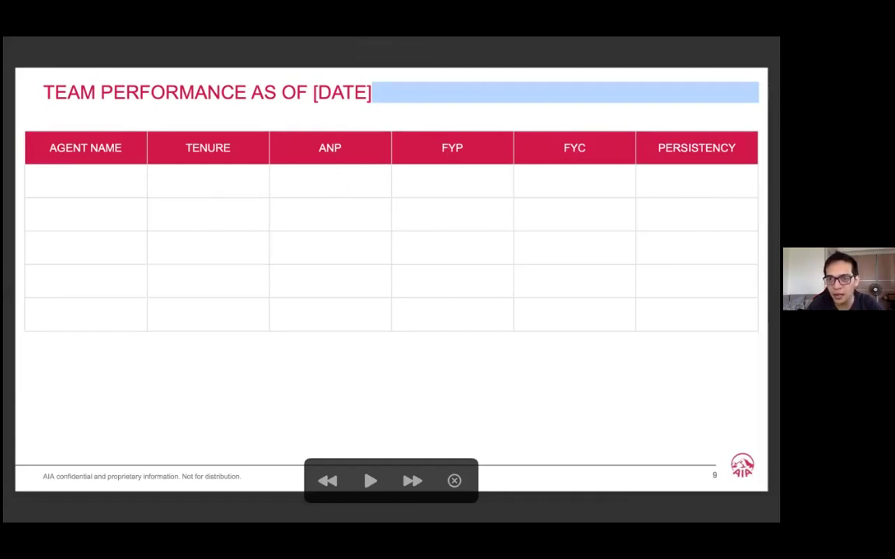
Clear the title highlight and advance to slide 10, WHAT WENT WELL.
{"action": "key", "text": "Right"}
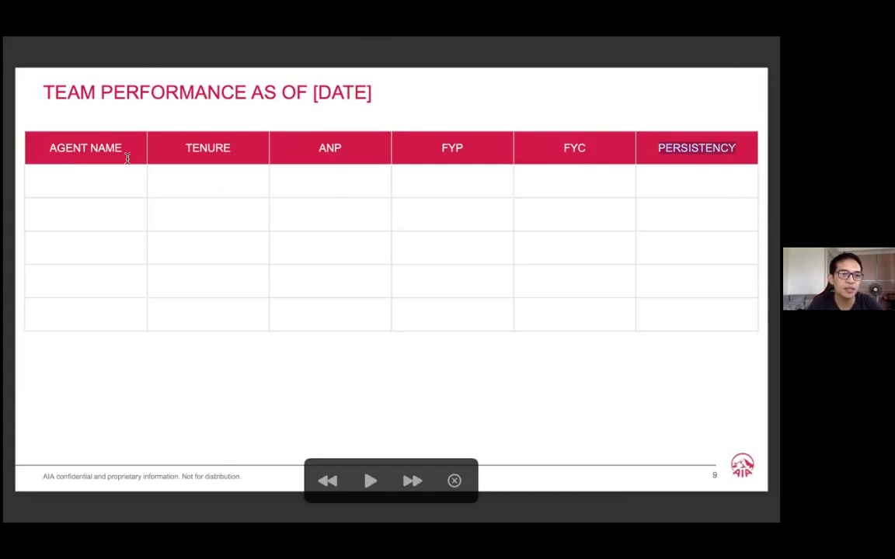
{"action": "key", "text": "Right"}
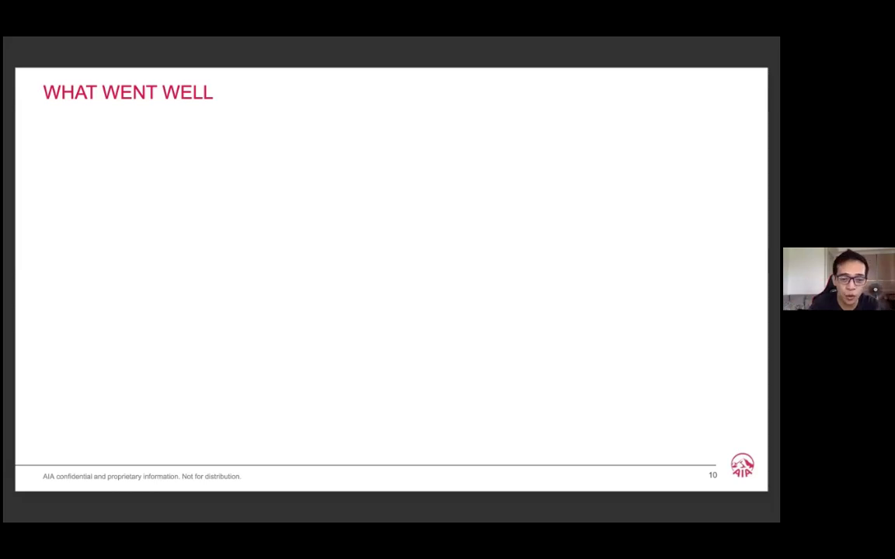
{"action": "mouse_move", "coordinate": [184, 156]}
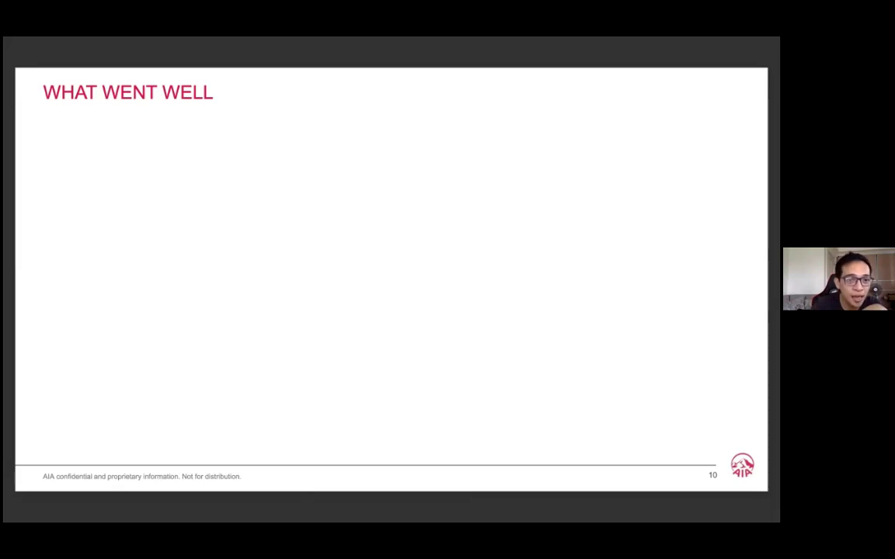
{"action": "mouse_move", "coordinate": [288, 141]}
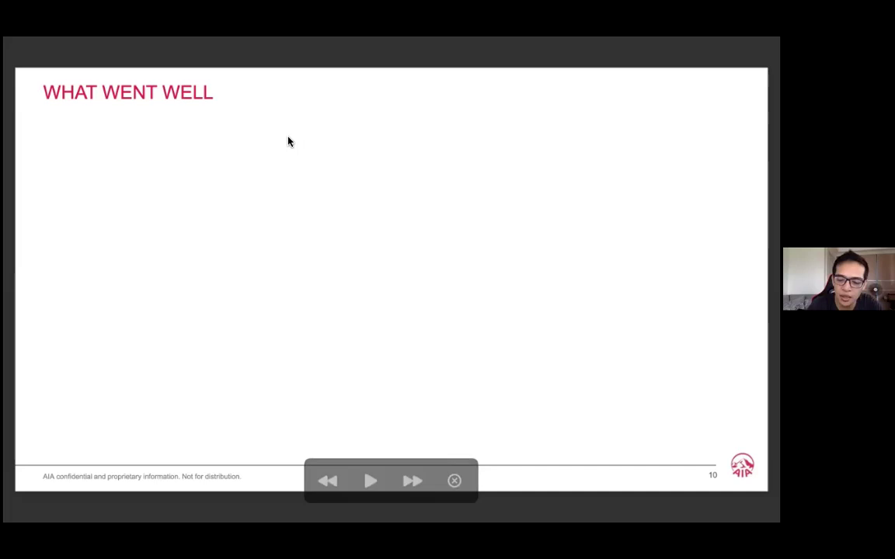
Step through slide 11, WHAT COULD BE IMPROVED, to the 3-Year Business Plan Projection slide.
{"action": "key", "text": "Right"}
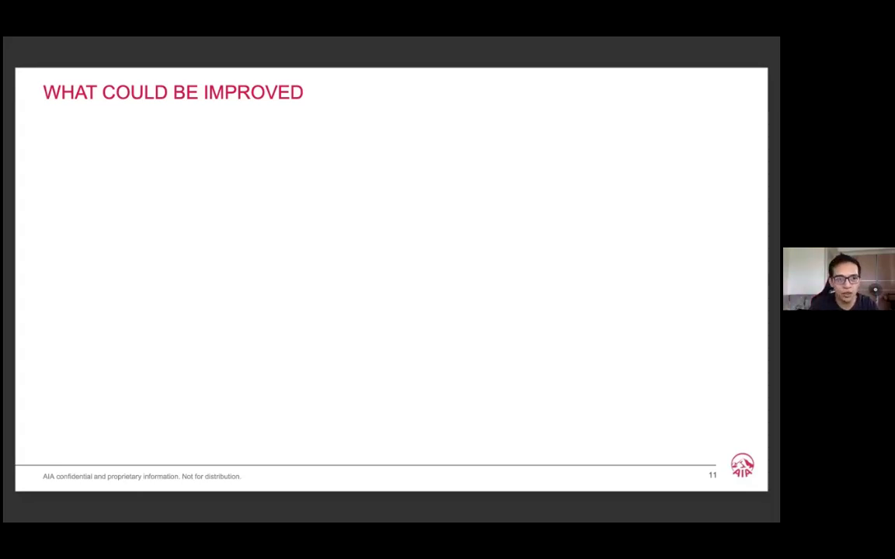
{"action": "mouse_move", "coordinate": [317, 146]}
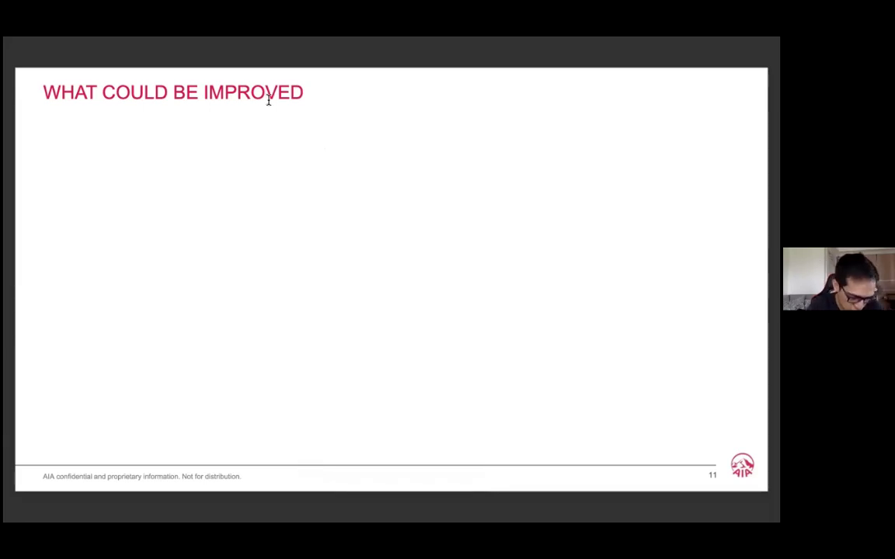
{"action": "key", "text": "Right"}
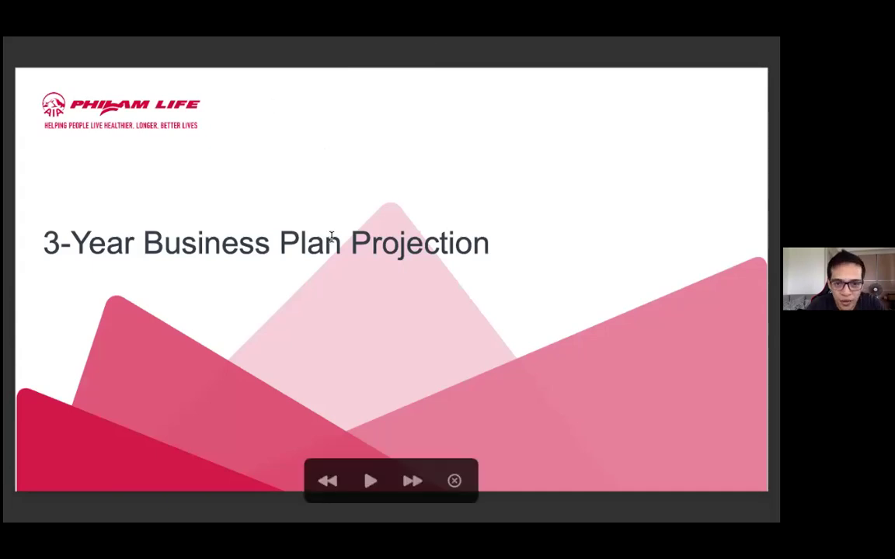
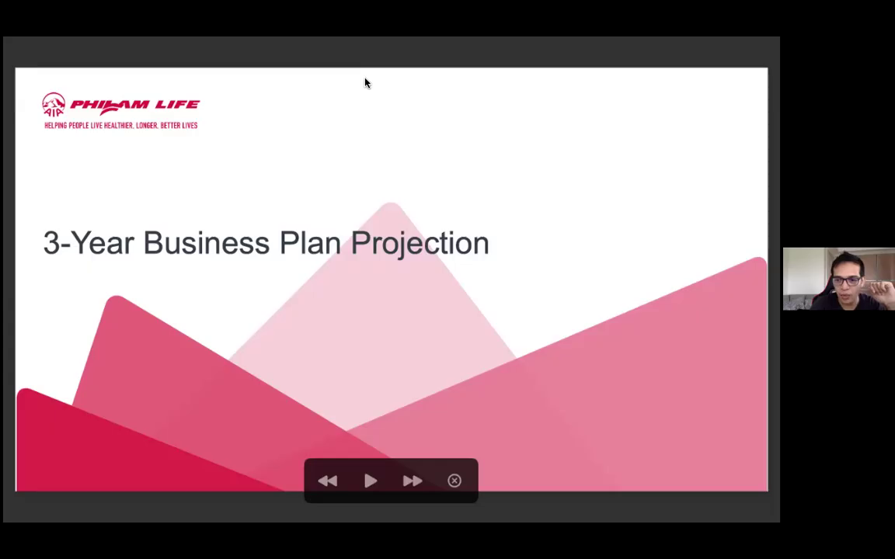
Leave the Quick Look title slide to bring up the 3-Year Business Plan 1st Year sheet.
{"action": "key", "text": "super+Tab"}
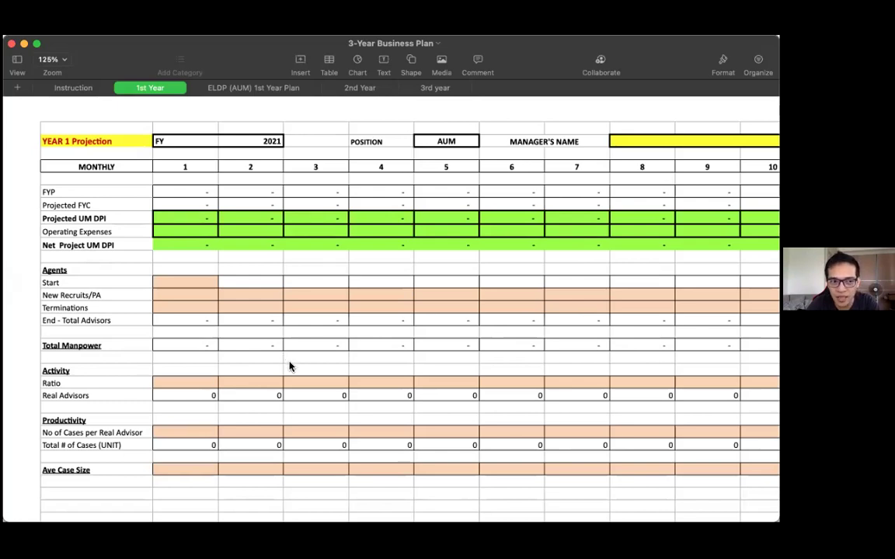
Edit row label A8 from 'Projected UM DPI' to 'Projected AUM DPI', removing the stray M.
{"action": "left_click", "coordinate": [87, 222]}
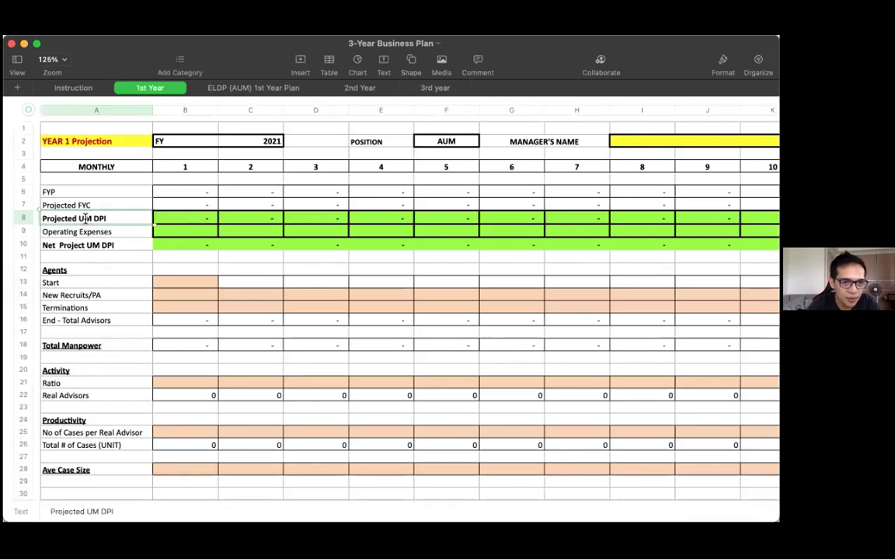
{"action": "double_click", "coordinate": [82, 219]}
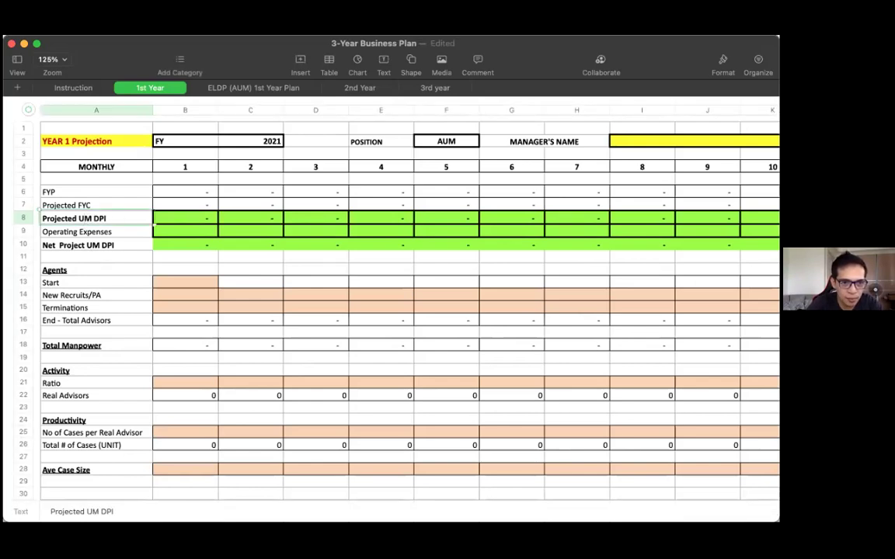
{"action": "key", "text": "BackSpace"}
{"action": "type", "text": "AUM"}
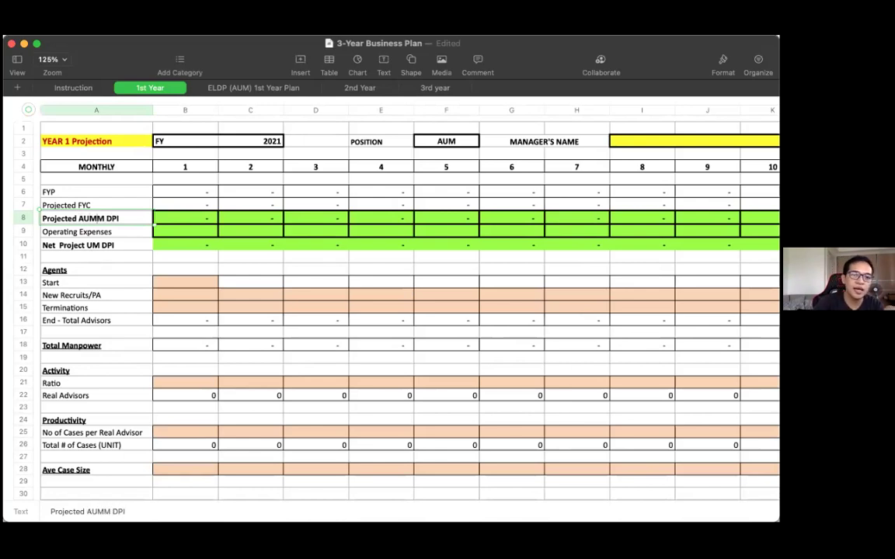
{"action": "key", "text": "Return"}
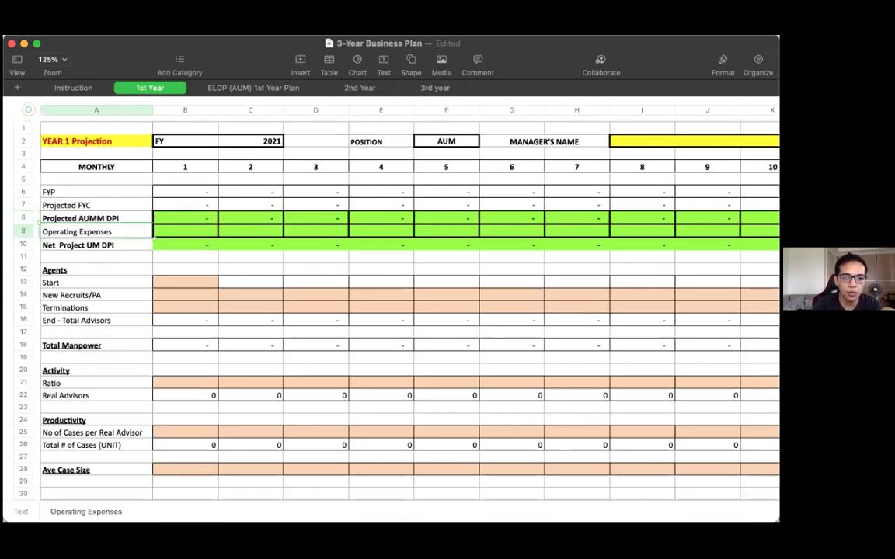
{"action": "left_click", "coordinate": [95, 218]}
{"action": "left_click", "coordinate": [94, 218]}
{"action": "key", "text": "BackSpace"}
{"action": "key", "text": "Return"}
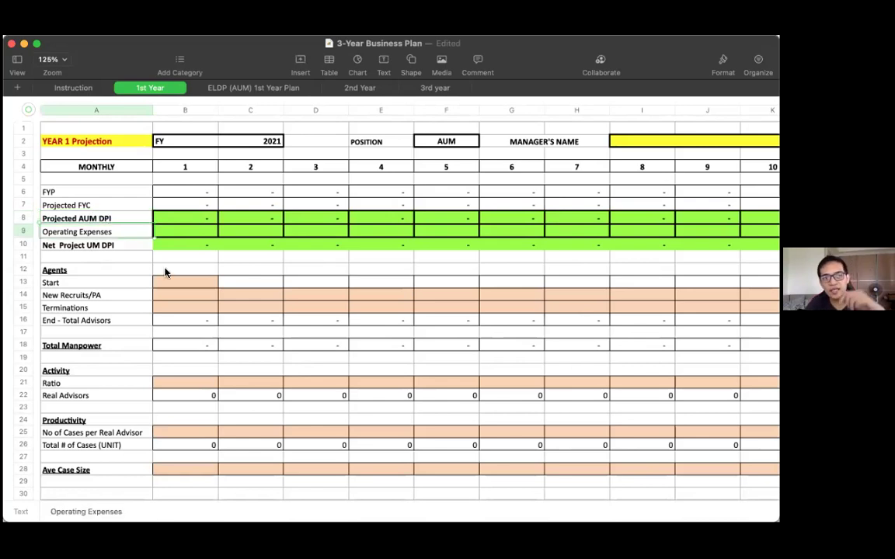
Enter 3 starting agents in month 1's Start cell (B13).
{"action": "left_click", "coordinate": [202, 284]}
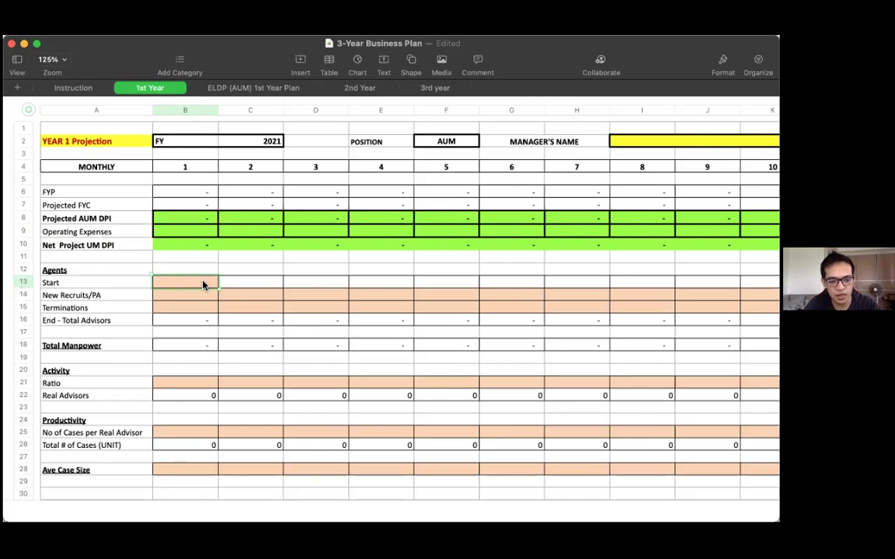
{"action": "type", "text": "3"}
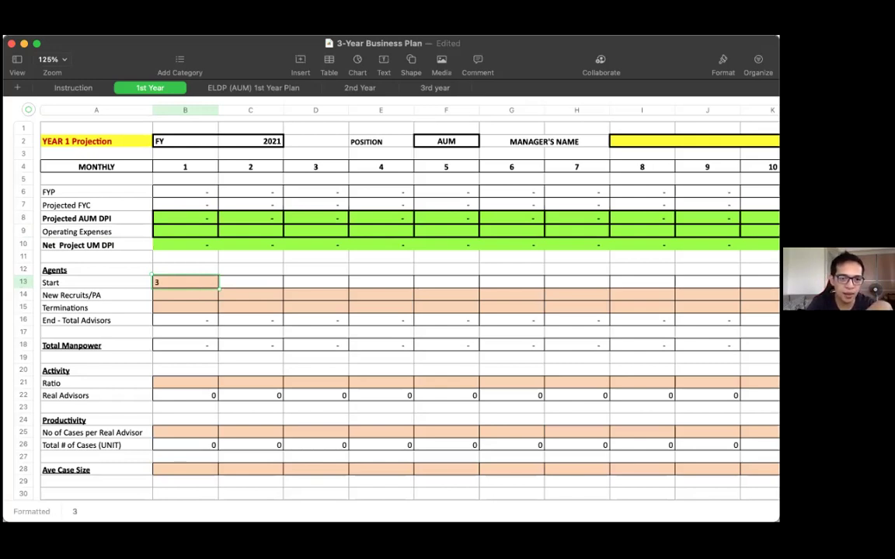
{"action": "key", "text": "Return"}
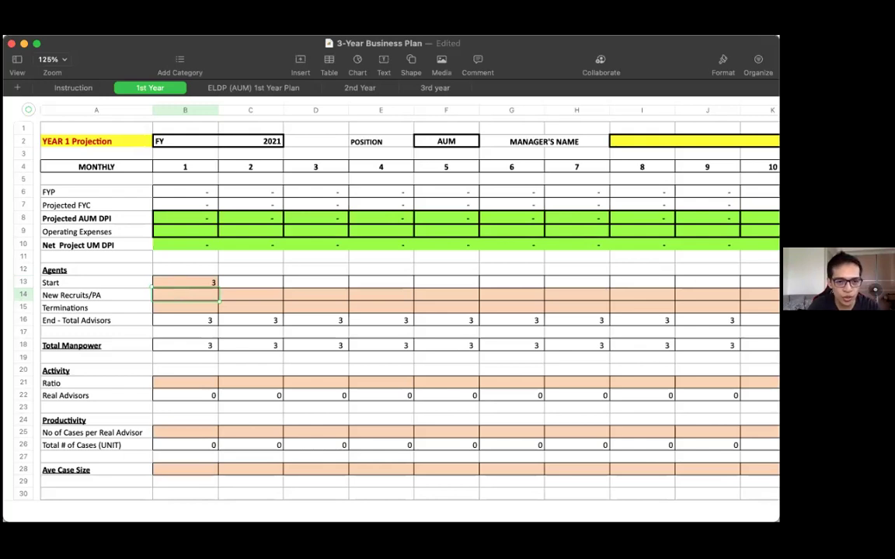
Enter 1 new recruit in months 1, 3, 5 and 7.
{"action": "type", "text": "1"}
{"action": "key", "text": "Tab"}
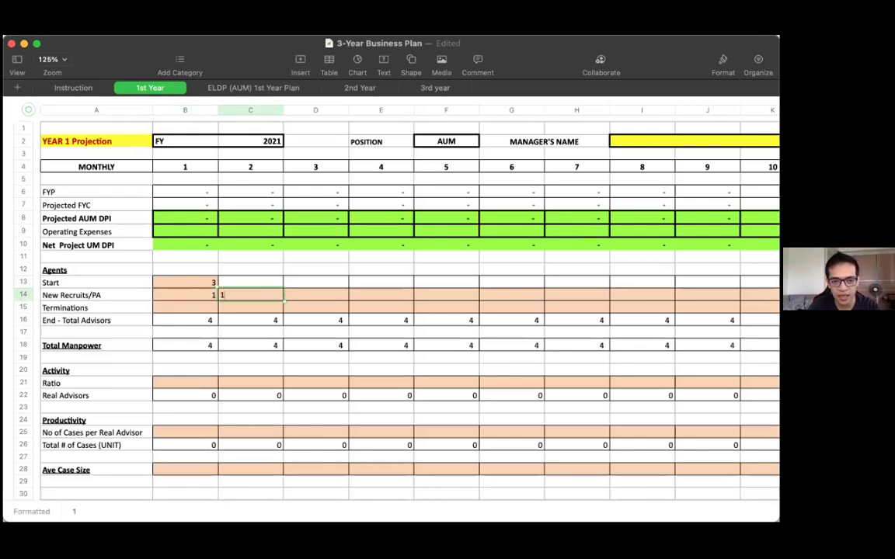
{"action": "type", "text": "1"}
{"action": "key", "text": "BackSpace"}
{"action": "key", "text": "Tab"}
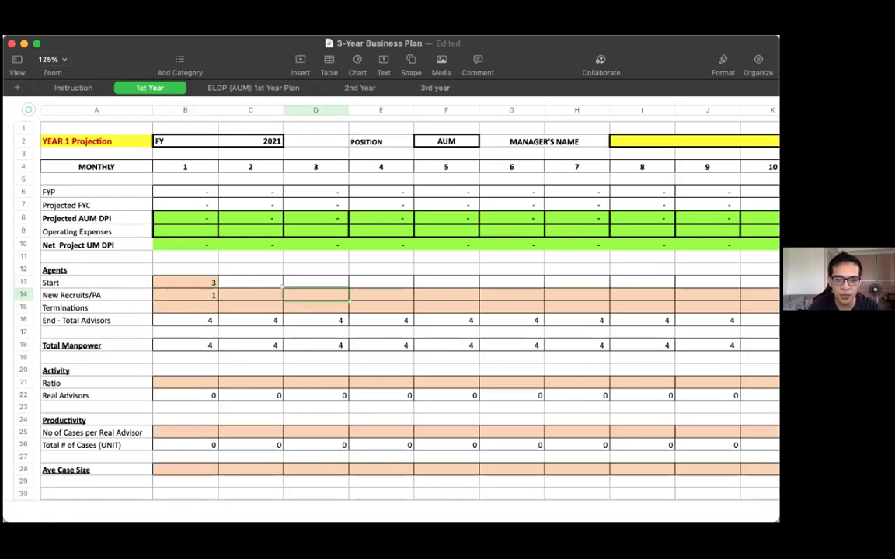
{"action": "type", "text": "1"}
{"action": "key", "text": "Tab"}
{"action": "key", "text": "Tab"}
{"action": "type", "text": "1"}
{"action": "key", "text": "Tab"}
{"action": "key", "text": "Tab"}
{"action": "type", "text": "1"}
{"action": "key", "text": "shift+Tab"}
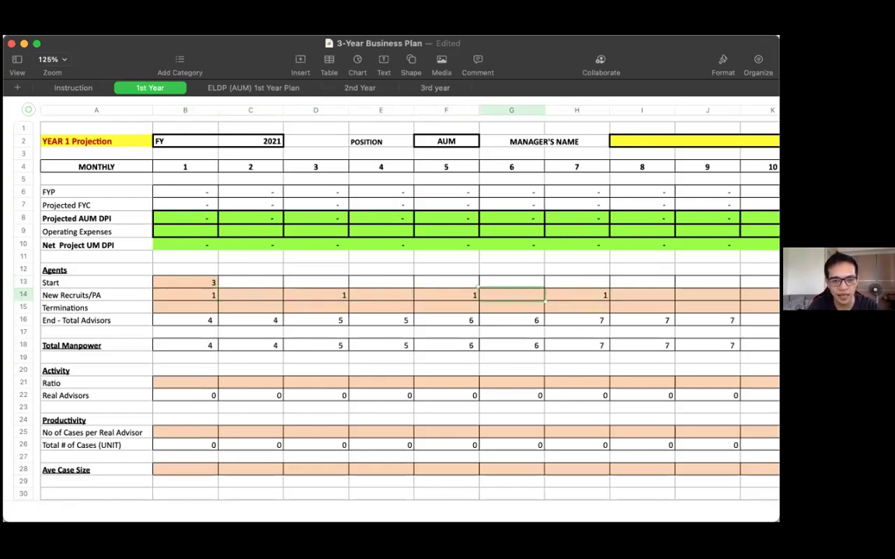
{"action": "key", "text": "shift+Tab"}
Enter 1 termination in months 3 and 6, then check month 5's End-Total Advisors formula.
{"action": "key", "text": "Return"}
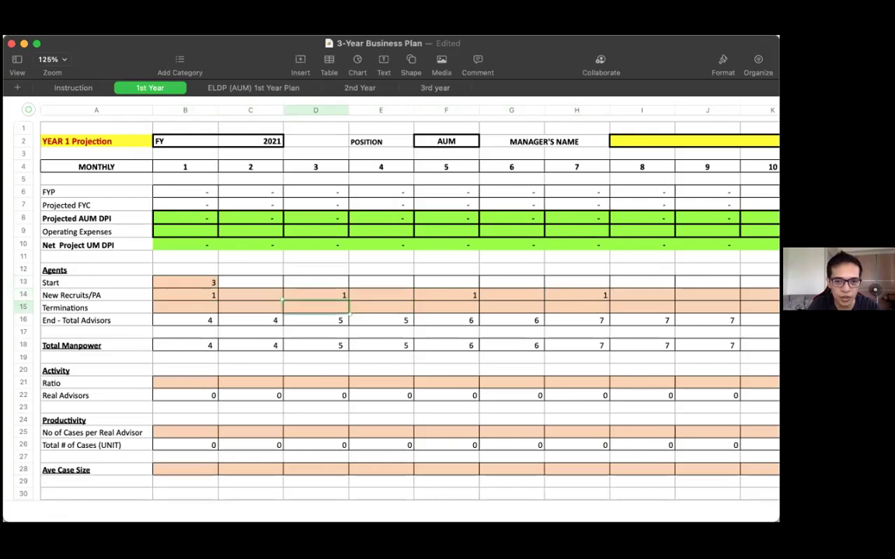
{"action": "type", "text": "1"}
{"action": "key", "text": "Tab"}
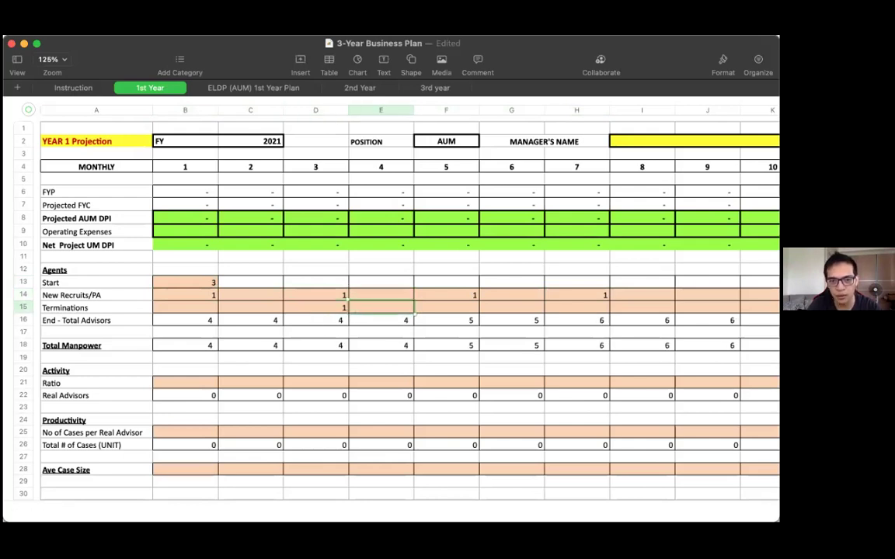
{"action": "key", "text": "Tab"}
{"action": "key", "text": "Tab"}
{"action": "type", "text": "1"}
{"action": "key", "text": "Tab"}
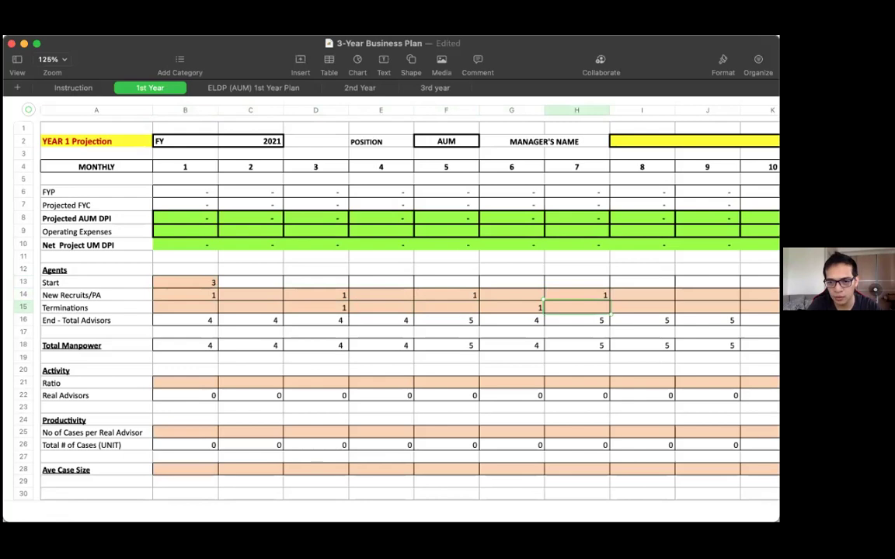
{"action": "left_click", "coordinate": [512, 308]}
{"action": "left_click", "coordinate": [446, 320]}
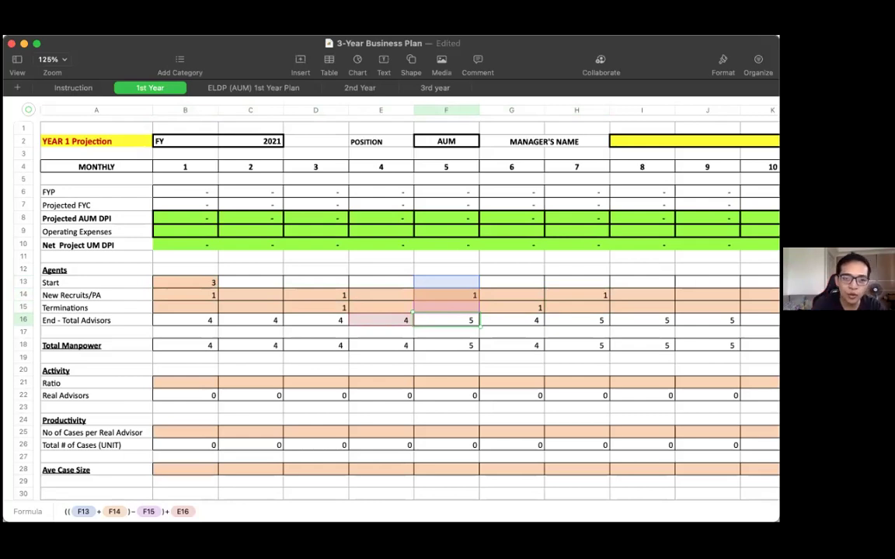
{"action": "left_click", "coordinate": [381, 321]}
{"action": "left_click", "coordinate": [316, 320]}
{"action": "left_click", "coordinate": [315, 345]}
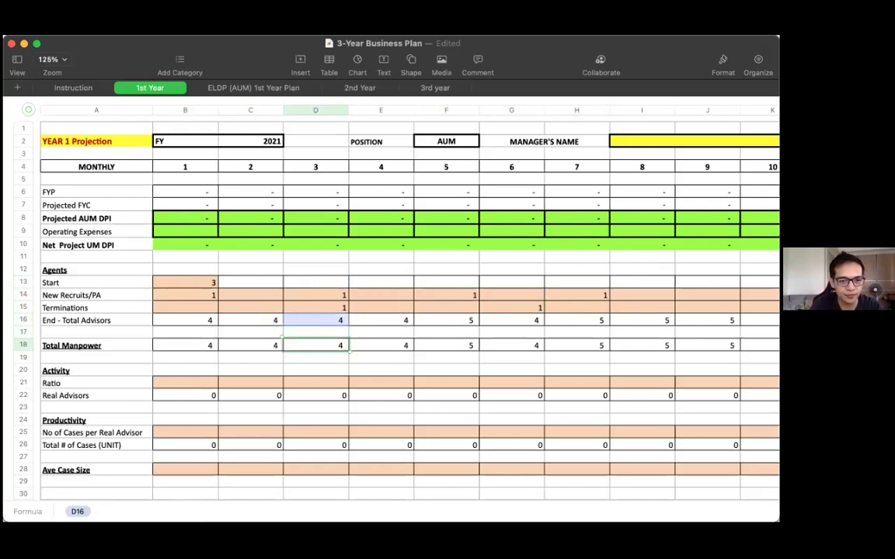
{"action": "left_click", "coordinate": [250, 345]}
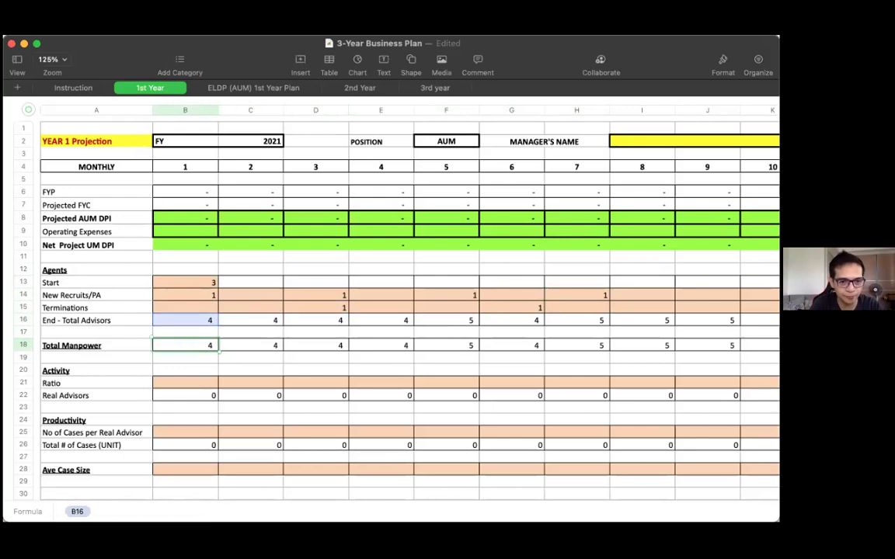
{"action": "left_click", "coordinate": [185, 382]}
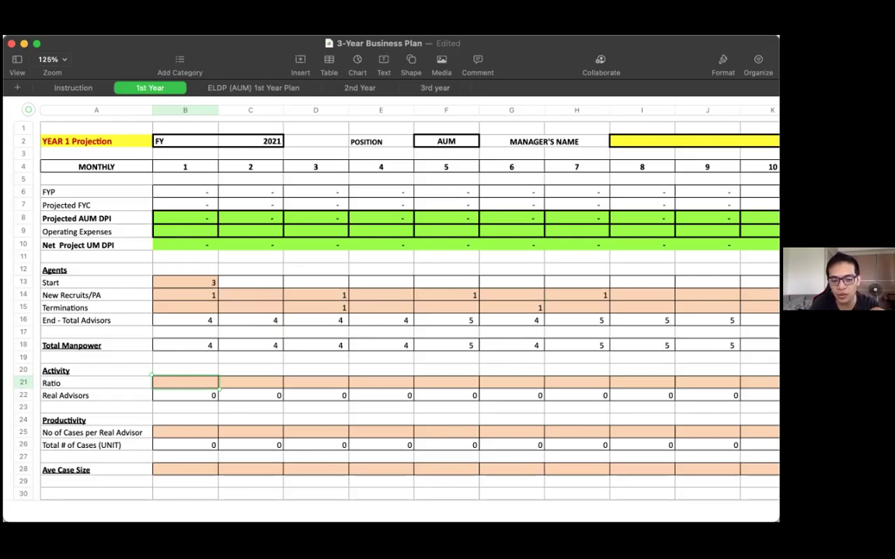
Set the Activity ratio to 60% for months 1 and 2.
{"action": "type", "text": "60%"}
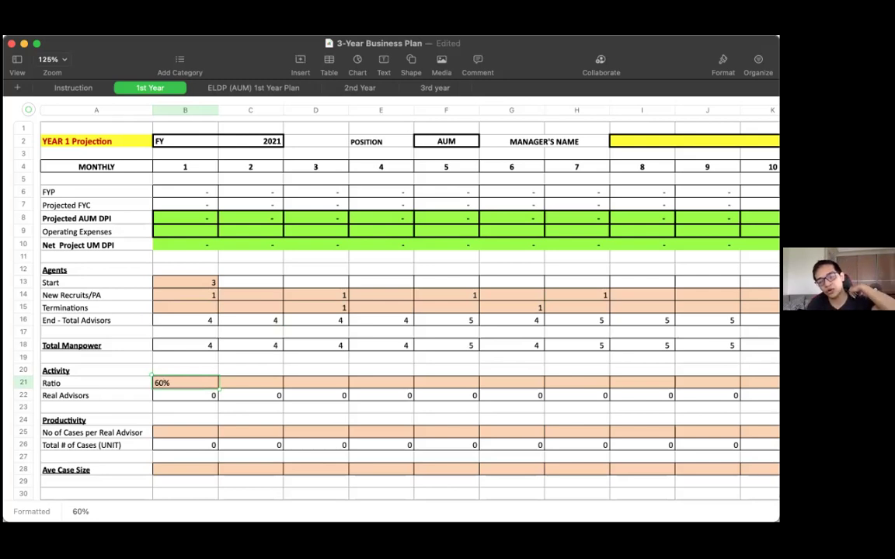
{"action": "key", "text": "Return"}
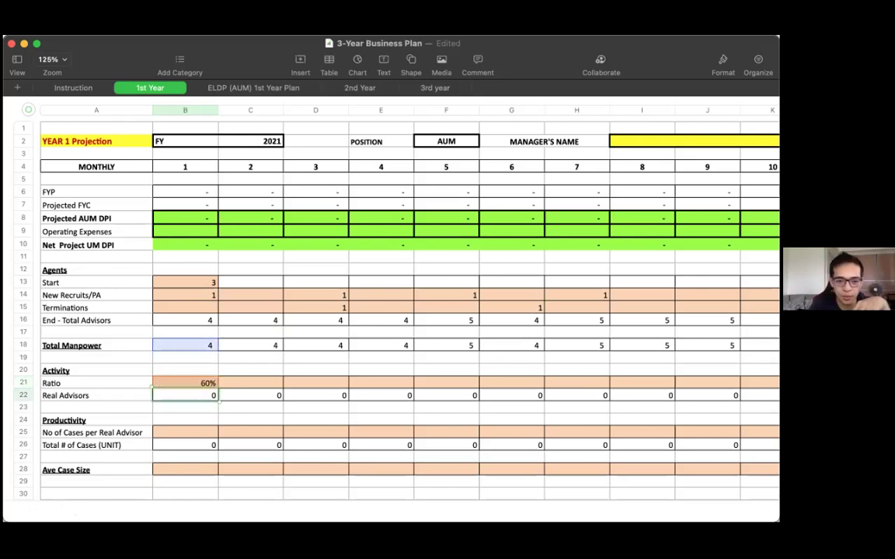
{"action": "key", "text": "Right"}
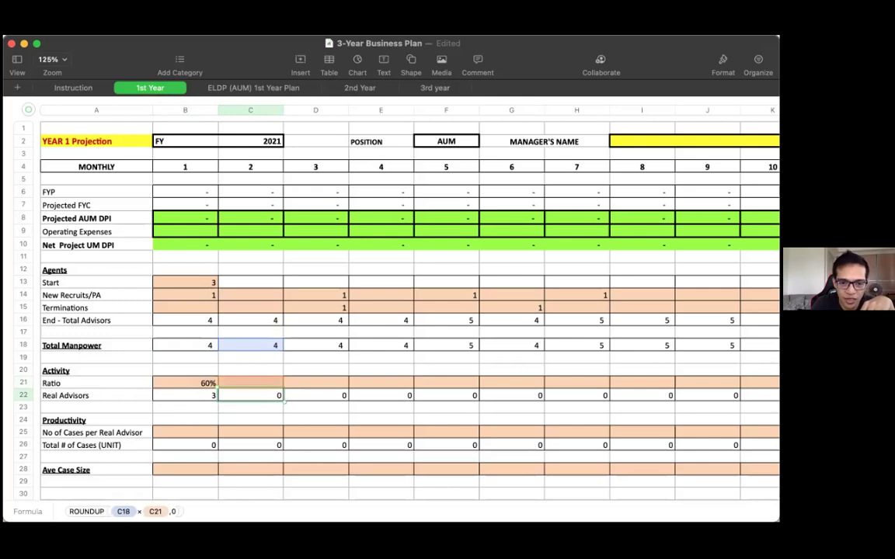
{"action": "left_click", "coordinate": [185, 395]}
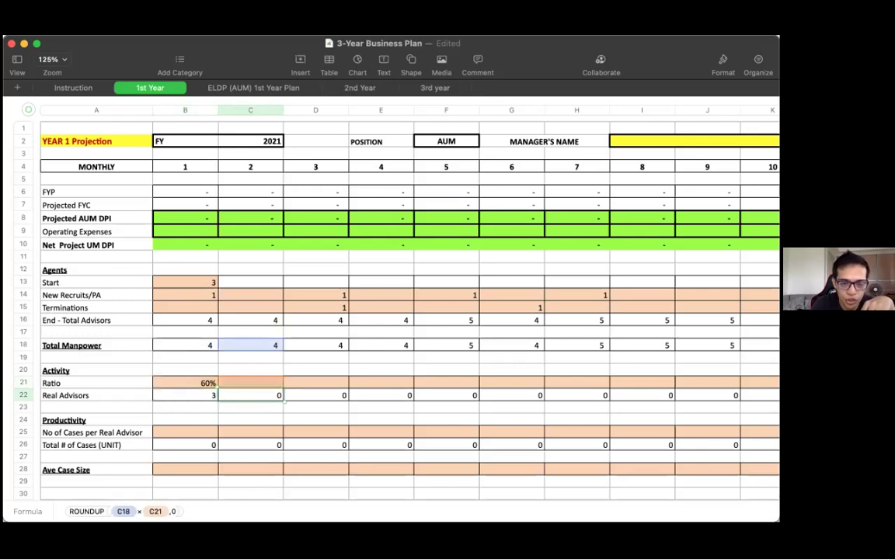
{"action": "left_click", "coordinate": [250, 384]}
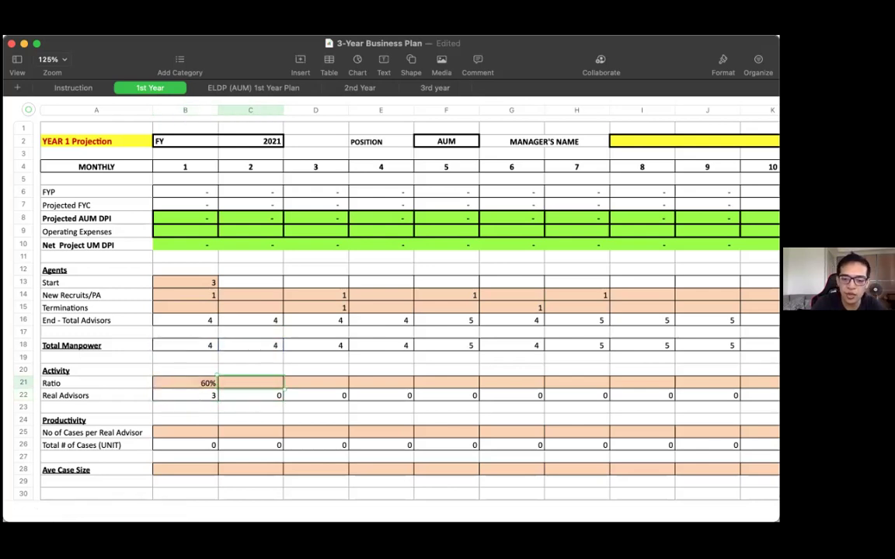
{"action": "type", "text": "60%%"}
{"action": "key", "text": "BackSpace"}
{"action": "key", "text": "Return"}
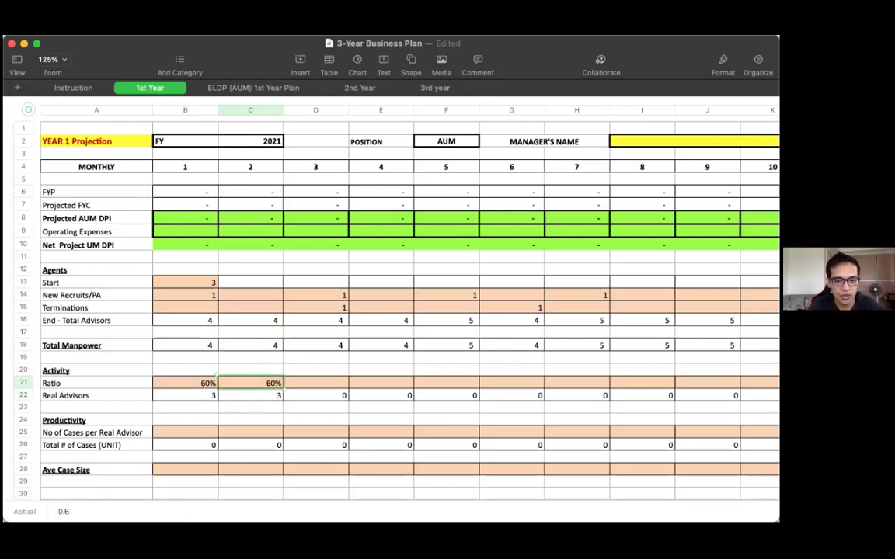
Paste the 60% ratio into months 3 and 4, giving 3 Real Advisors each month.
{"action": "left_click", "coordinate": [315, 383]}
{"action": "type", "text": "60%"}
{"action": "left_click", "coordinate": [381, 383]}
{"action": "type", "text": "60%"}
{"action": "left_click", "coordinate": [316, 408]}
{"action": "left_click", "coordinate": [316, 420]}
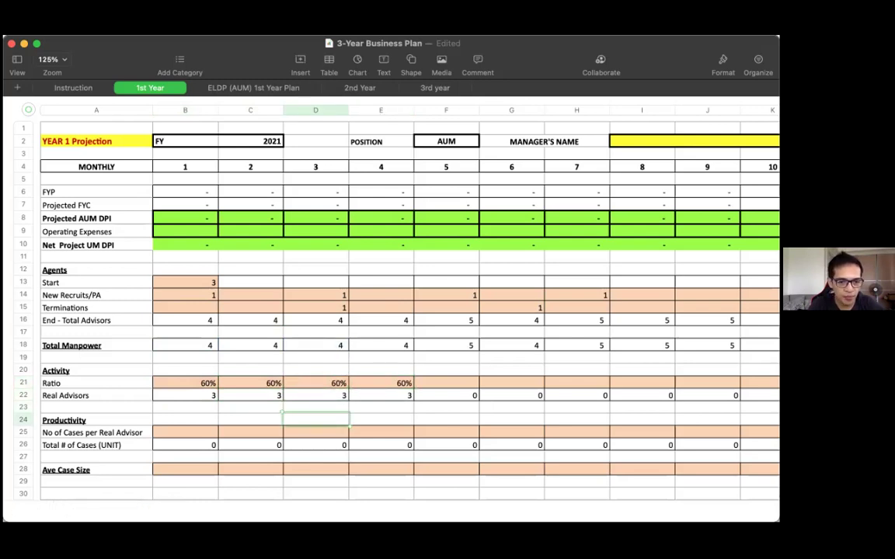
{"action": "left_click", "coordinate": [251, 432]}
{"action": "left_click", "coordinate": [185, 433]}
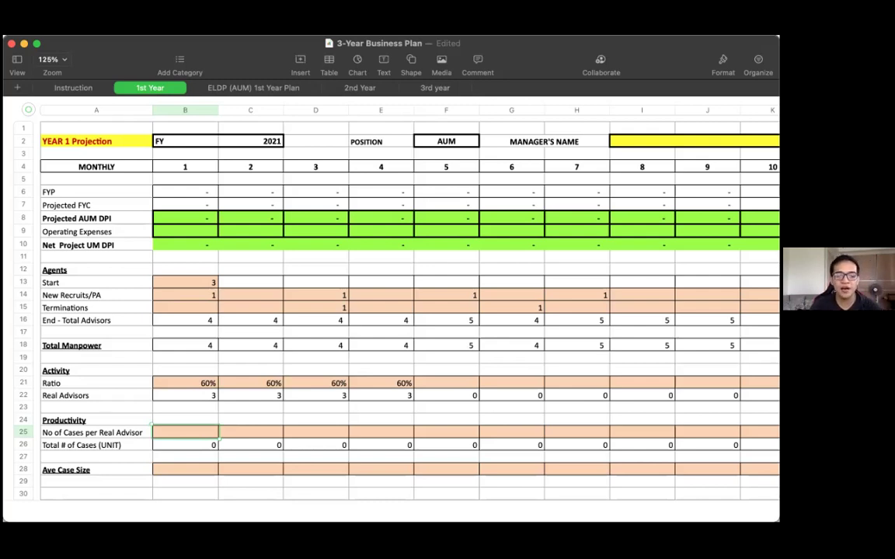
Enter 2 cases per Real Advisor for months 1 through 4.
{"action": "type", "text": "2"}
{"action": "key", "text": "Tab"}
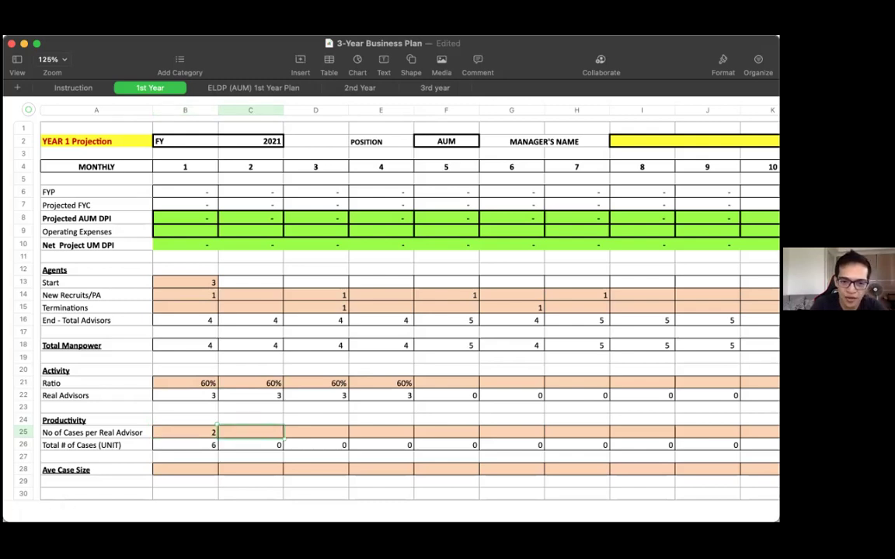
{"action": "type", "text": "2"}
{"action": "key", "text": "Tab"}
{"action": "type", "text": "2"}
{"action": "key", "text": "Tab"}
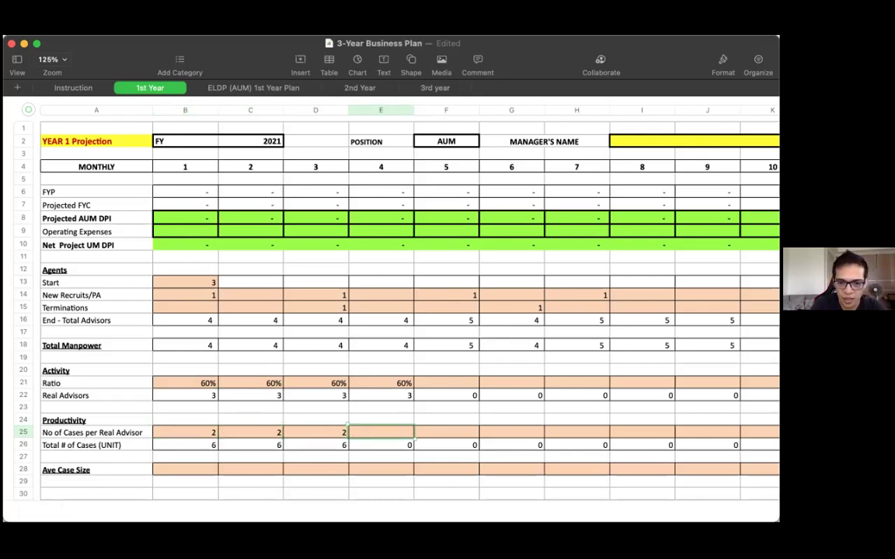
{"action": "type", "text": "2"}
{"action": "key", "text": "Tab"}
{"action": "key", "text": "Left"}
{"action": "key", "text": "Left"}
{"action": "key", "text": "Left"}
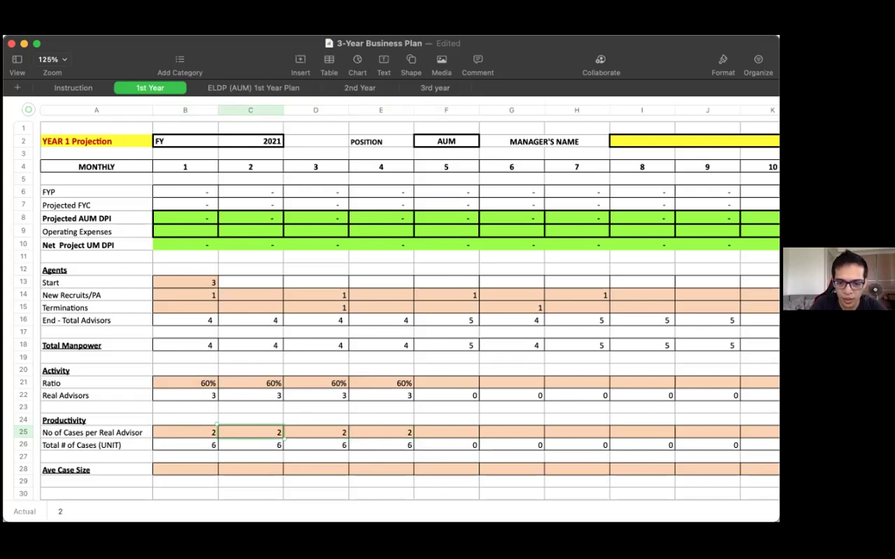
{"action": "key", "text": "Left"}
Change months 1–4 to 2.5 cases per Real Advisor, undoing stray 60% entries, for 8 total cases.
{"action": "type", "text": "2.5"}
{"action": "key", "text": "Tab"}
{"action": "left_click", "coordinate": [185, 432]}
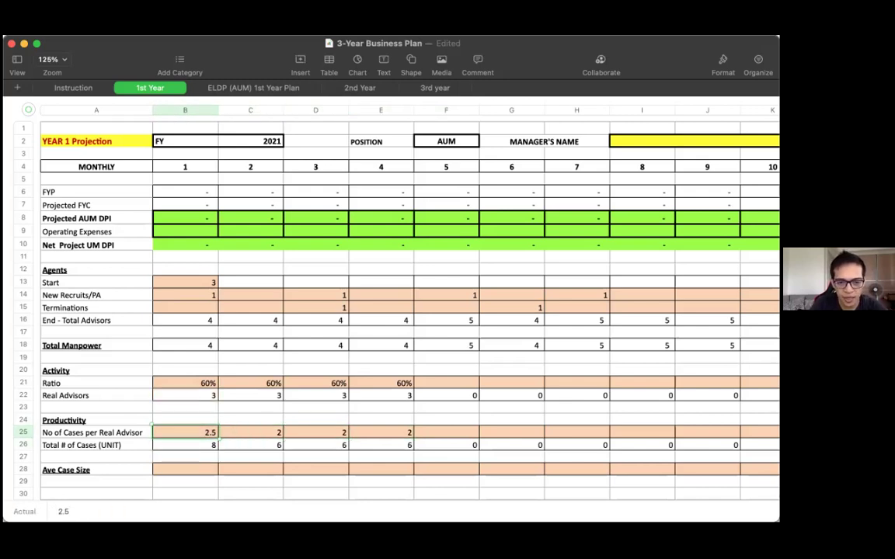
{"action": "type", "text": "60%"}
{"action": "key", "text": "Tab"}
{"action": "type", "text": "60%"}
{"action": "key", "text": "shift+Tab"}
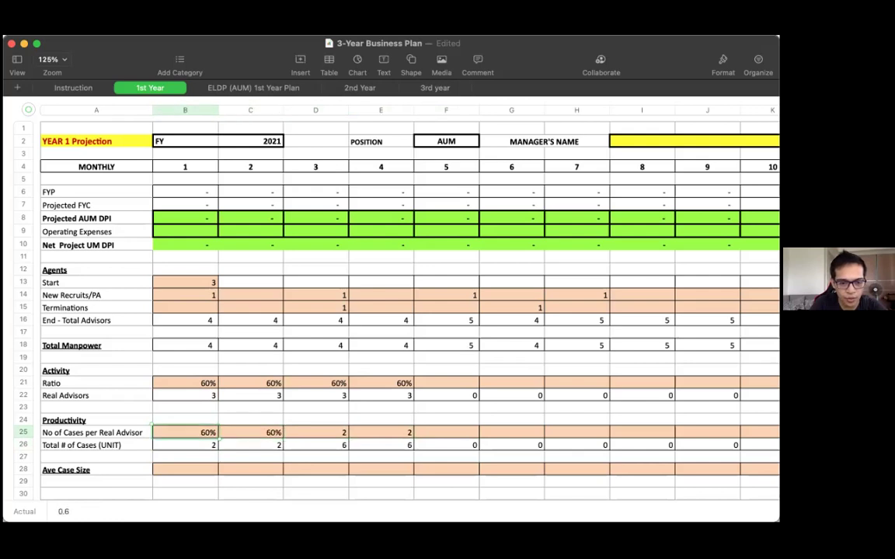
{"action": "key", "text": "super+z"}
{"action": "key", "text": "super+z"}
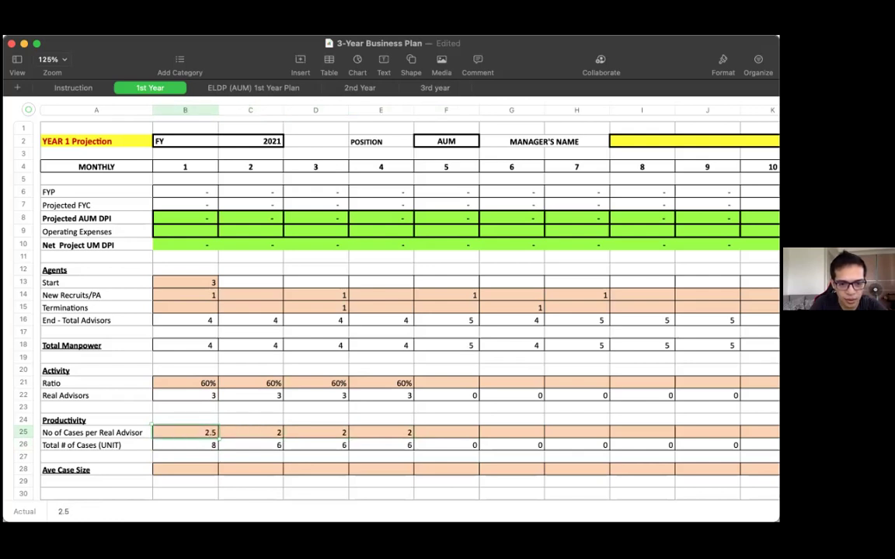
{"action": "left_click", "coordinate": [250, 433]}
{"action": "type", "text": "2.5"}
{"action": "key", "text": "Right"}
{"action": "type", "text": "2.5"}
{"action": "key", "text": "Right"}
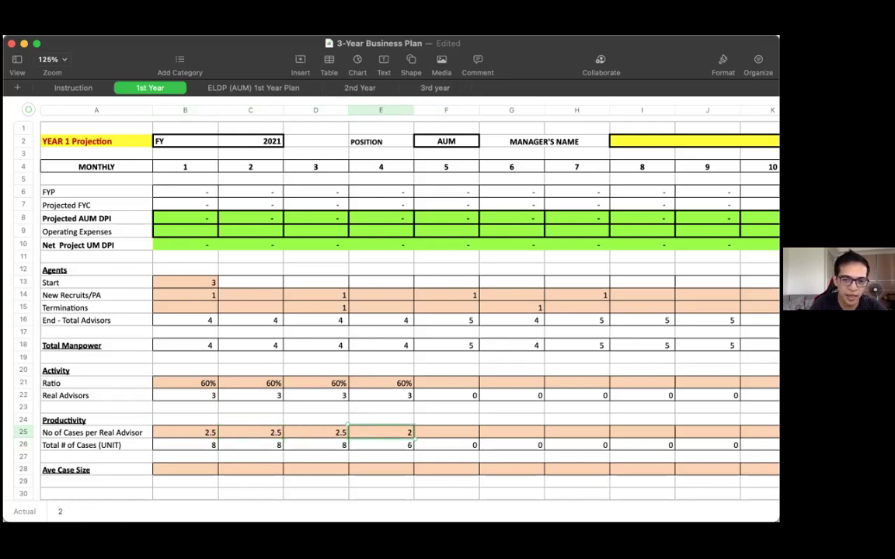
{"action": "type", "text": "2.5"}
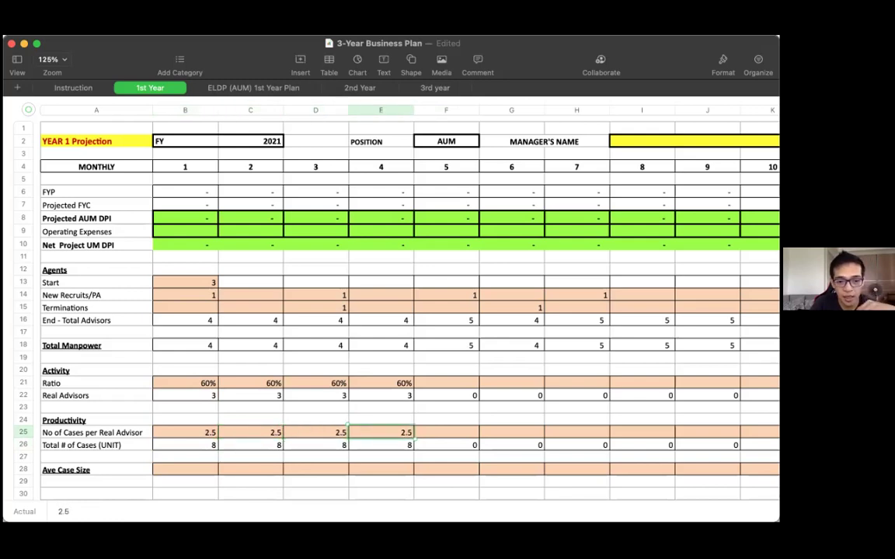
Enter 35,000 Ave Case Size in months 1–4, yielding FYP 262,500.00 and AUM DPI 11,812.50.
{"action": "left_click", "coordinate": [185, 469]}
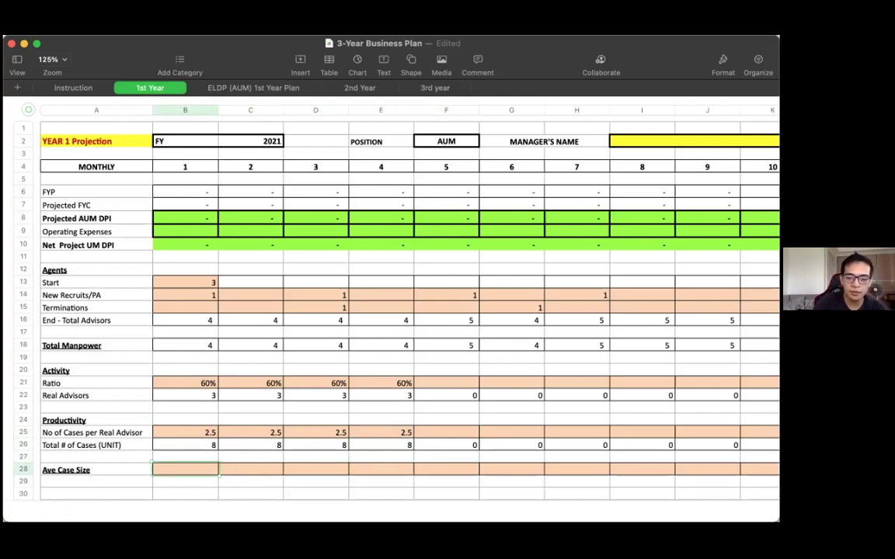
{"action": "type", "text": "35,00"}
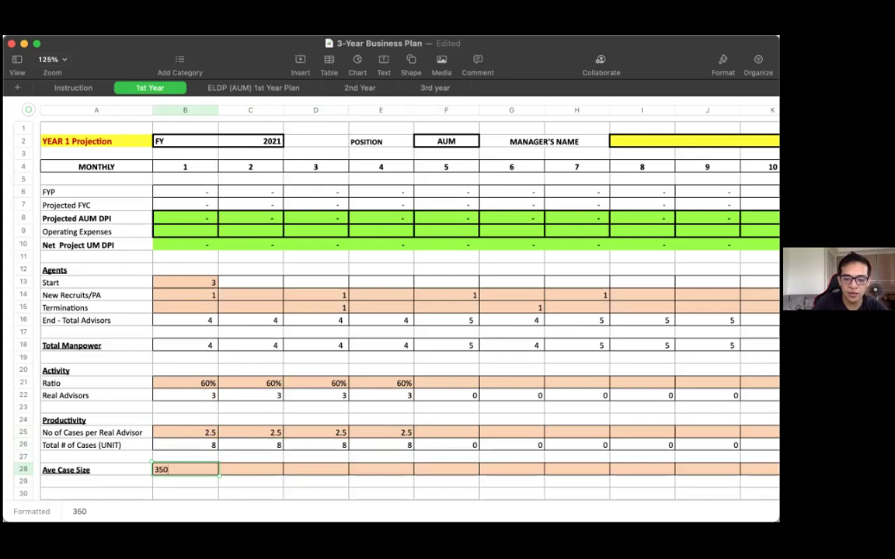
{"action": "type", "text": "00"}
{"action": "key", "text": "Return"}
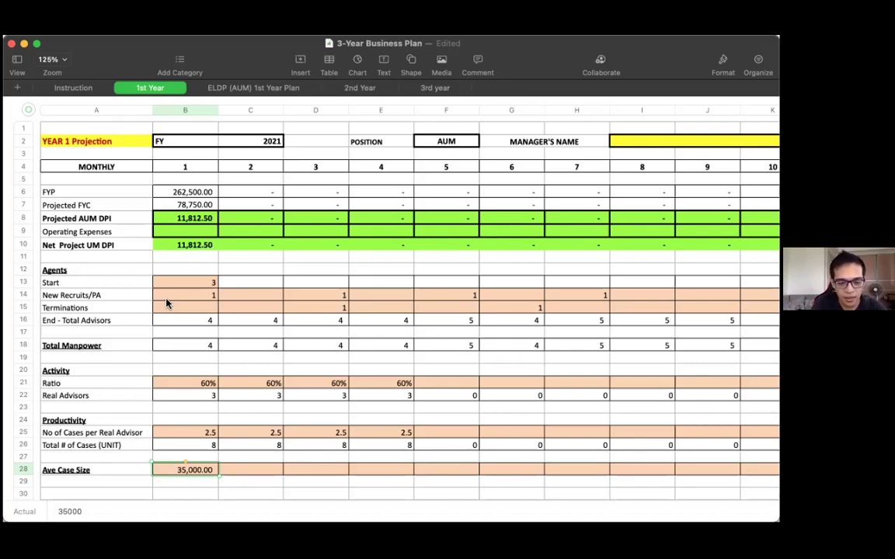
{"action": "key", "text": "Tab"}
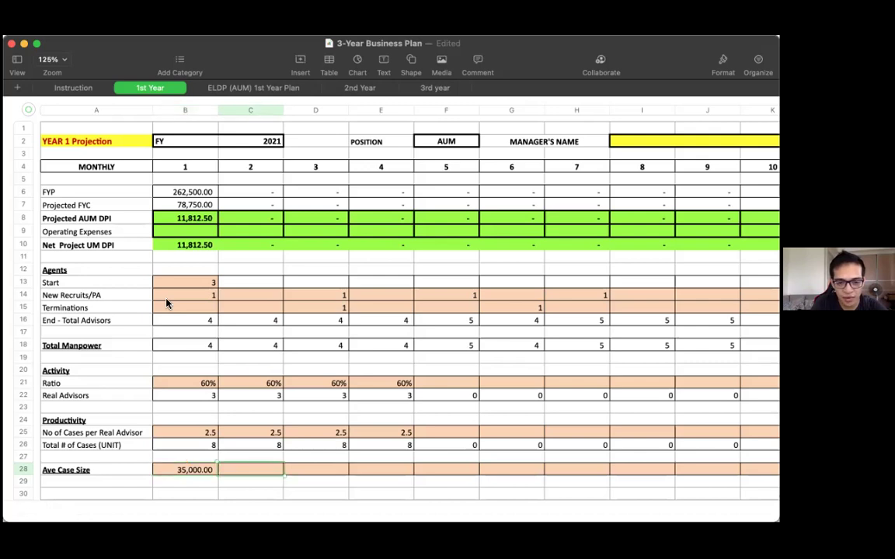
{"action": "type", "text": "35000"}
{"action": "key", "text": "Tab"}
{"action": "type", "text": "35000"}
{"action": "key", "text": "Tab"}
{"action": "type", "text": "35000"}
{"action": "key", "text": "Return"}
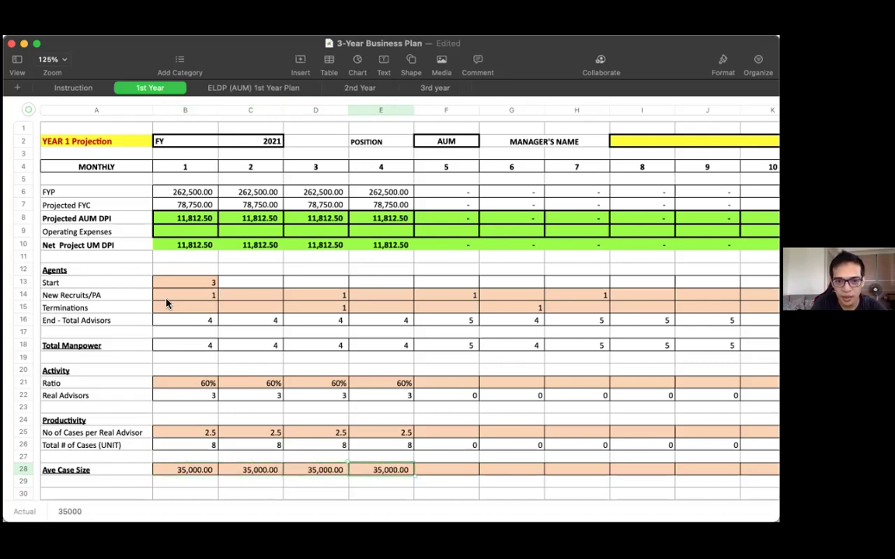
{"action": "left_click", "coordinate": [190, 197]}
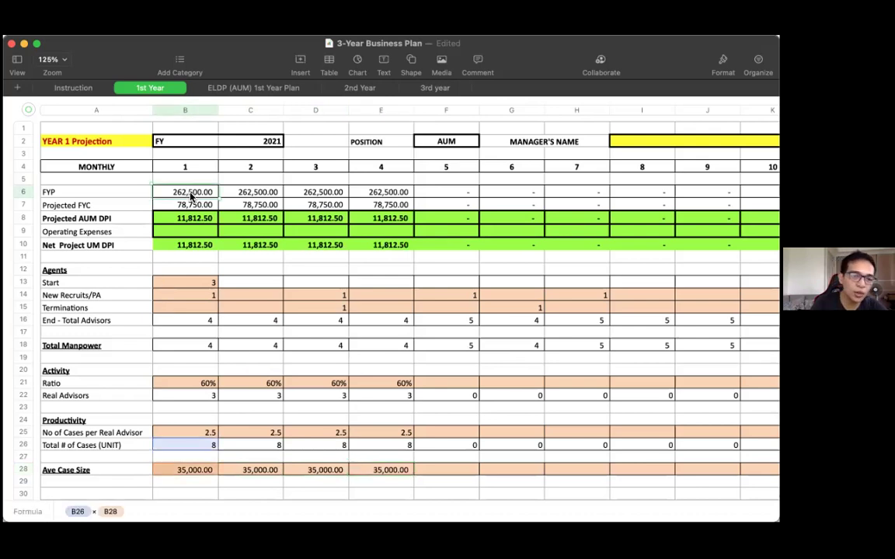
{"action": "key", "text": "Left"}
{"action": "type", "text": "ANP"}
{"action": "key", "text": "Return"}
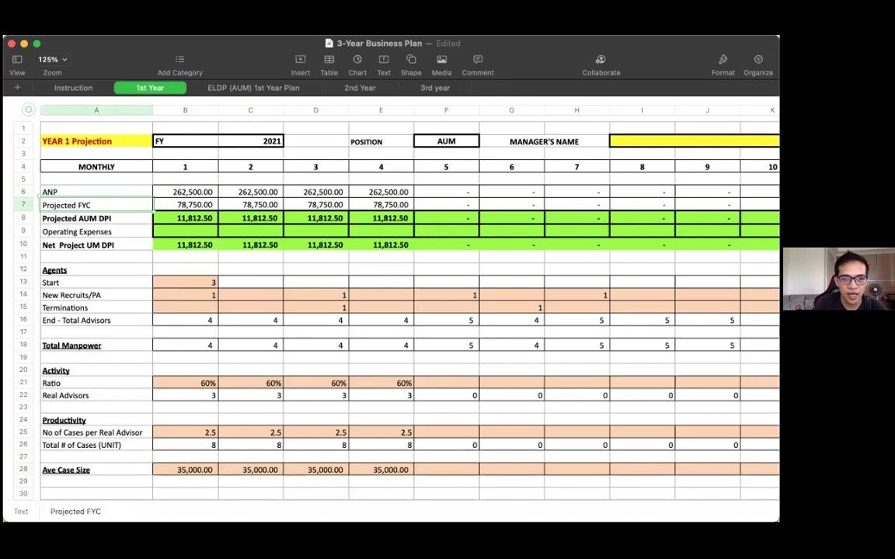
{"action": "left_click", "coordinate": [191, 205]}
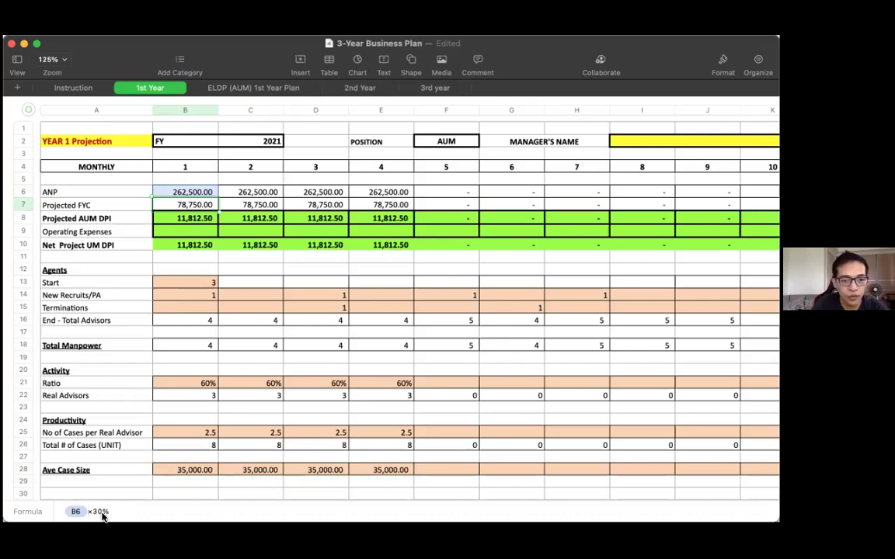
{"action": "key", "text": "Down"}
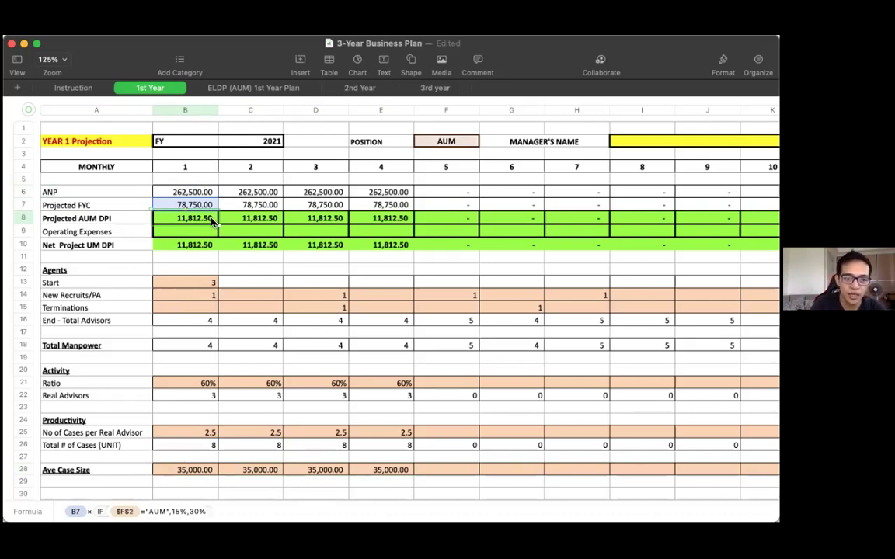
{"action": "key", "text": "Return"}
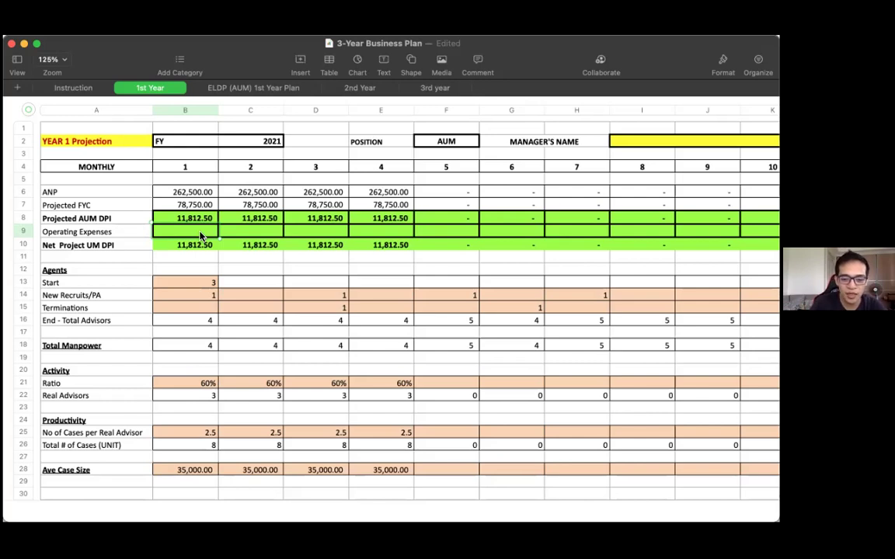
Set month 1 Operating Expenses to -10,000, displayed as (10,000.00).
{"action": "type", "text": "5000"}
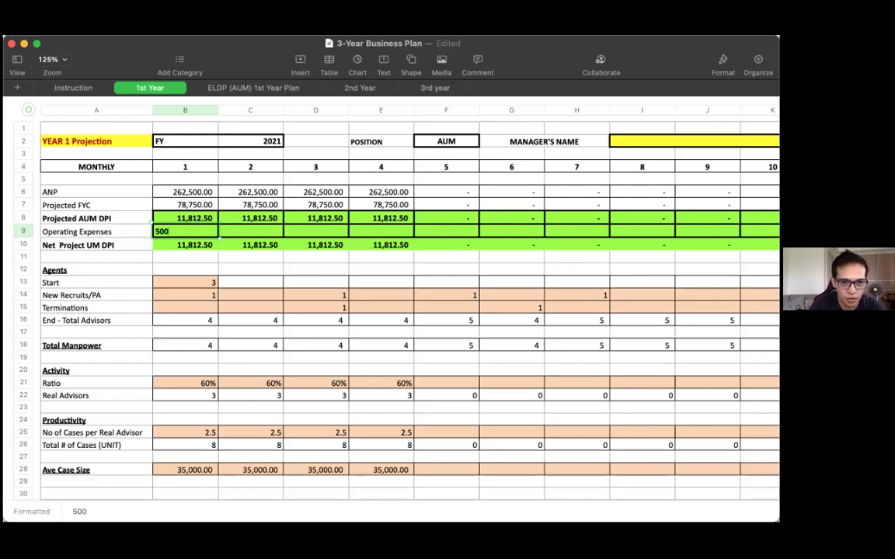
{"action": "key", "text": "BackSpace"}
{"action": "key", "text": "BackSpace"}
{"action": "key", "text": "BackSpace"}
{"action": "key", "text": "BackSpace"}
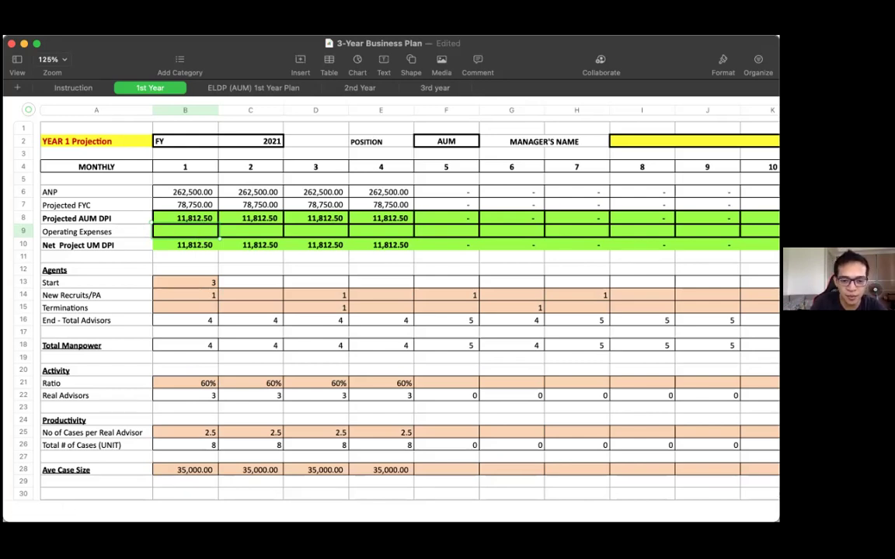
{"action": "type", "text": "10"}
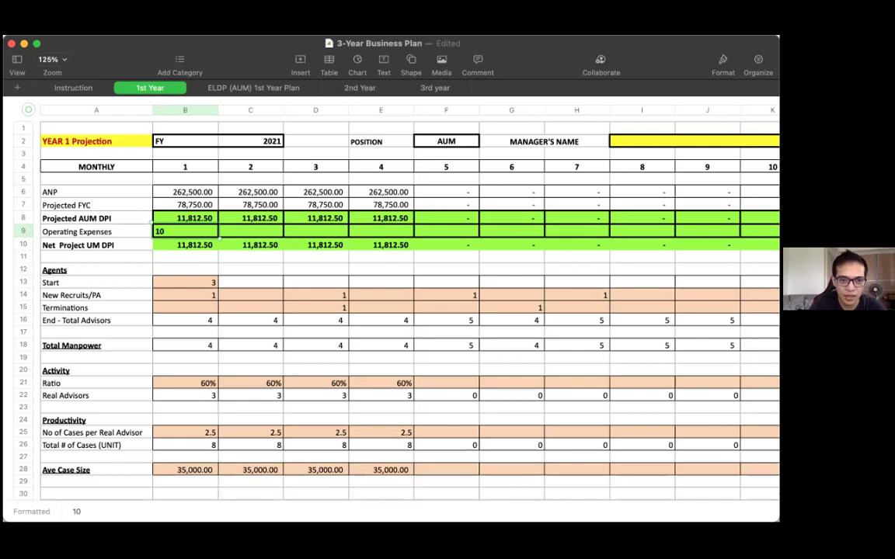
{"action": "type", "text": "000"}
{"action": "key", "text": "Return"}
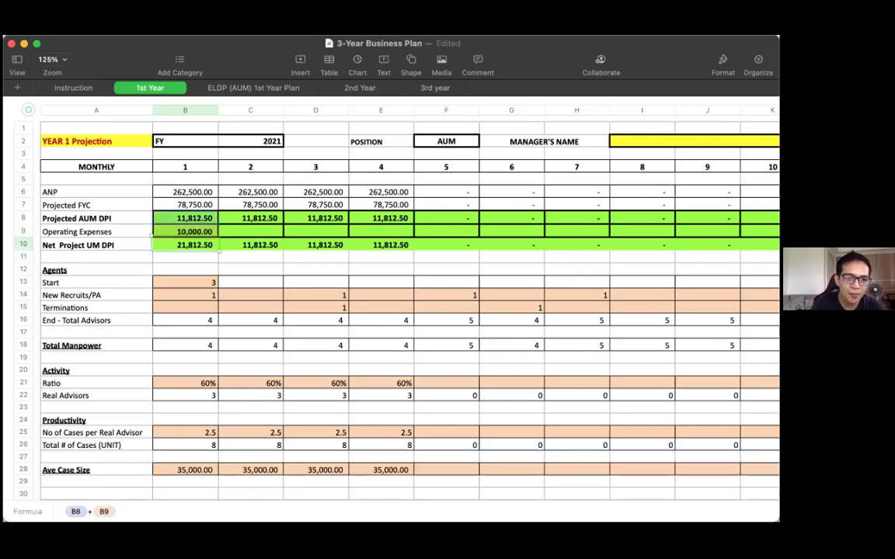
{"action": "left_click", "coordinate": [172, 230]}
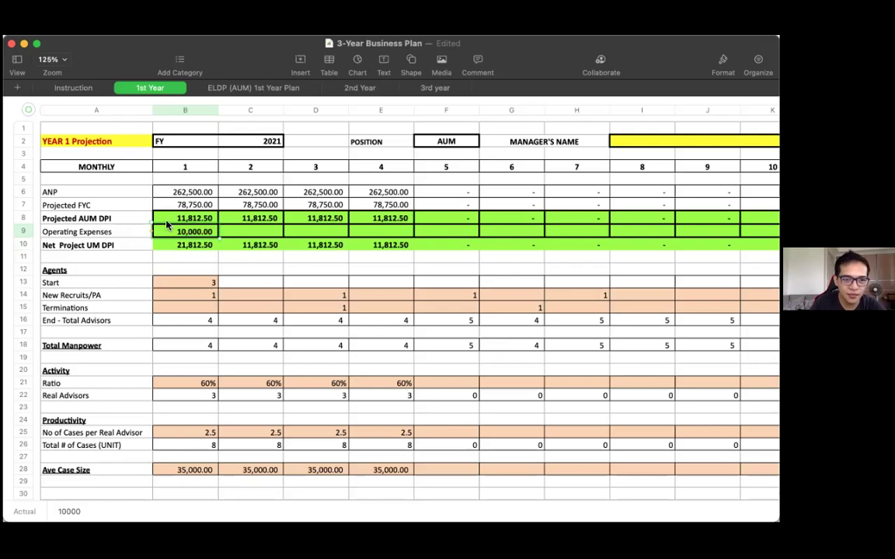
{"action": "double_click", "coordinate": [172, 230]}
{"action": "key", "text": "BackSpace"}
{"action": "key", "text": "BackSpace"}
{"action": "key", "text": "BackSpace"}
{"action": "key", "text": "BackSpace"}
{"action": "key", "text": "BackSpace"}
{"action": "type", "text": "-10000"}
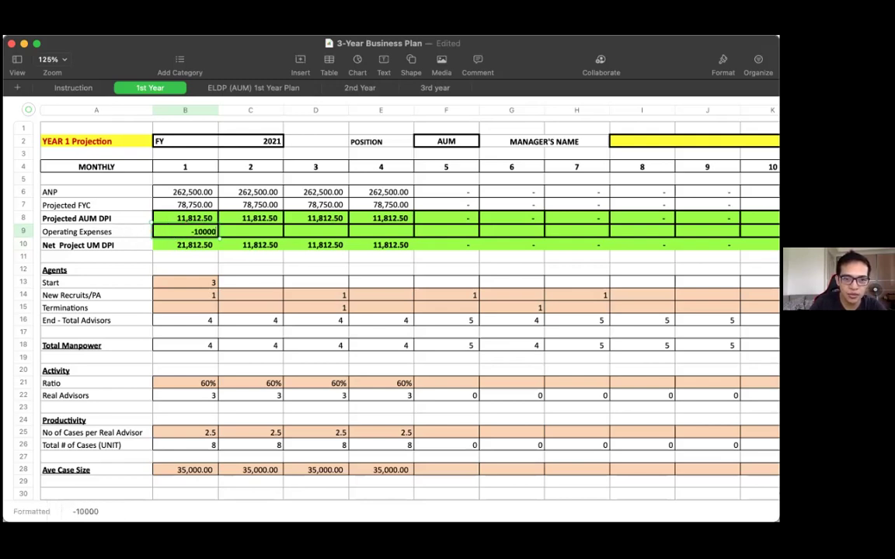
{"action": "key", "text": "Return"}
Review the net DPI formula B8 + B9, then set month 1 Ave Case Size to 40,000.
{"action": "left_click", "coordinate": [184, 258]}
{"action": "left_click", "coordinate": [185, 244]}
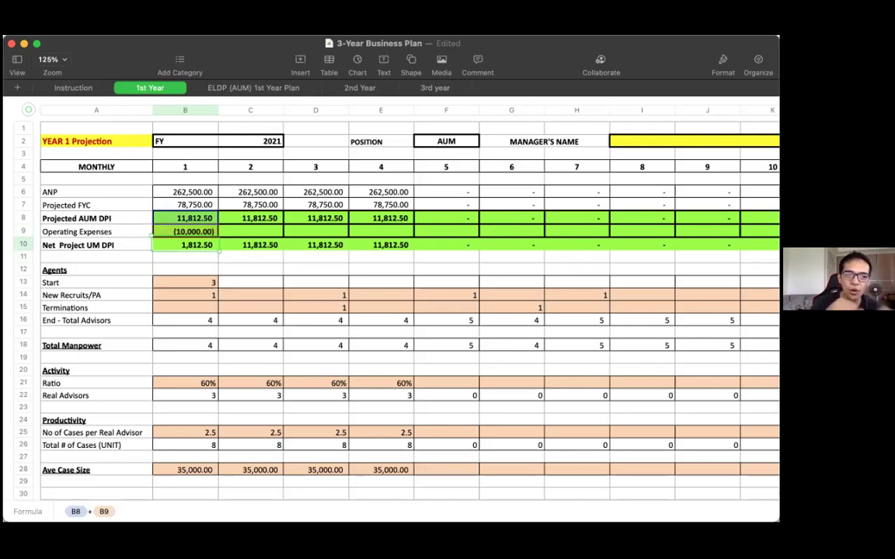
{"action": "left_click", "coordinate": [187, 232]}
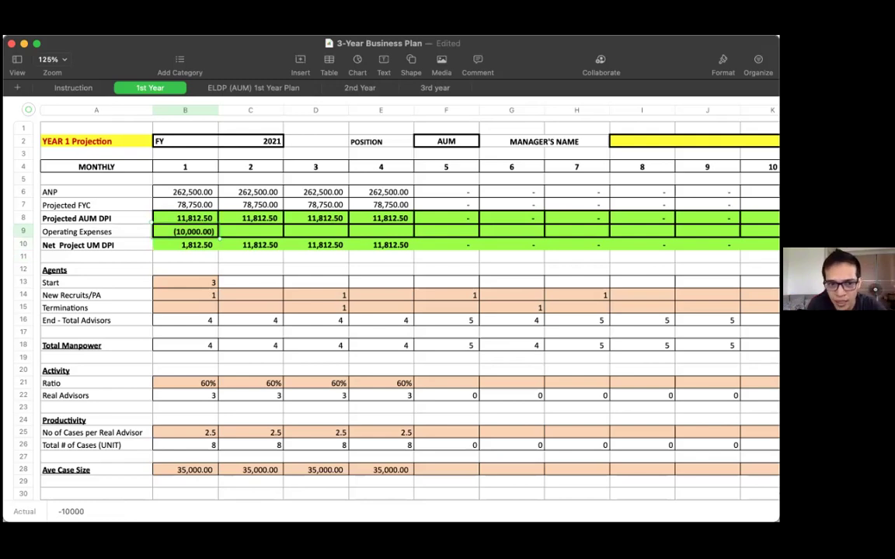
{"action": "left_click", "coordinate": [186, 218]}
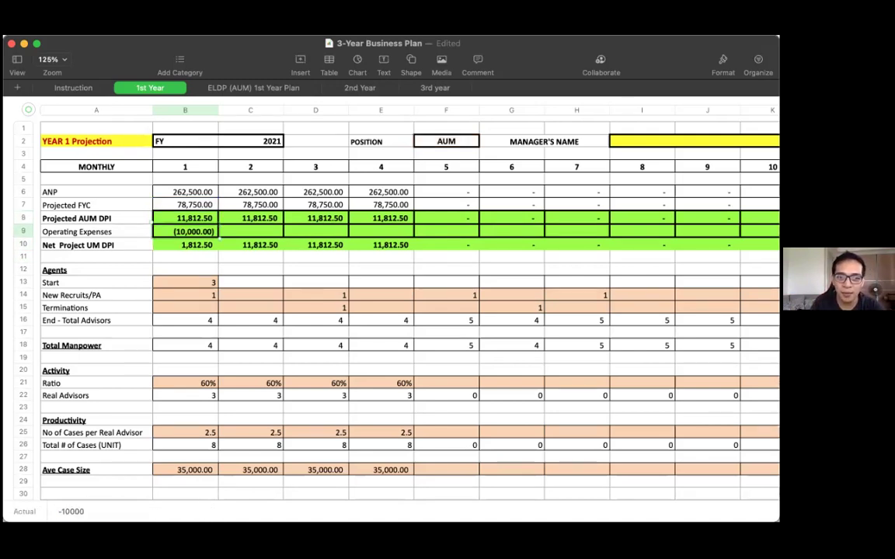
{"action": "left_click", "coordinate": [187, 245]}
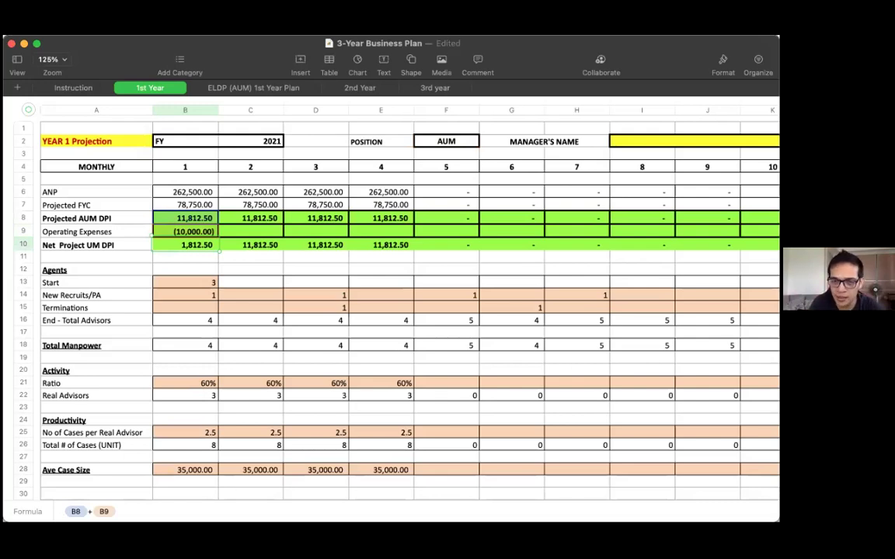
{"action": "key", "text": "Up"}
{"action": "key", "text": "Up"}
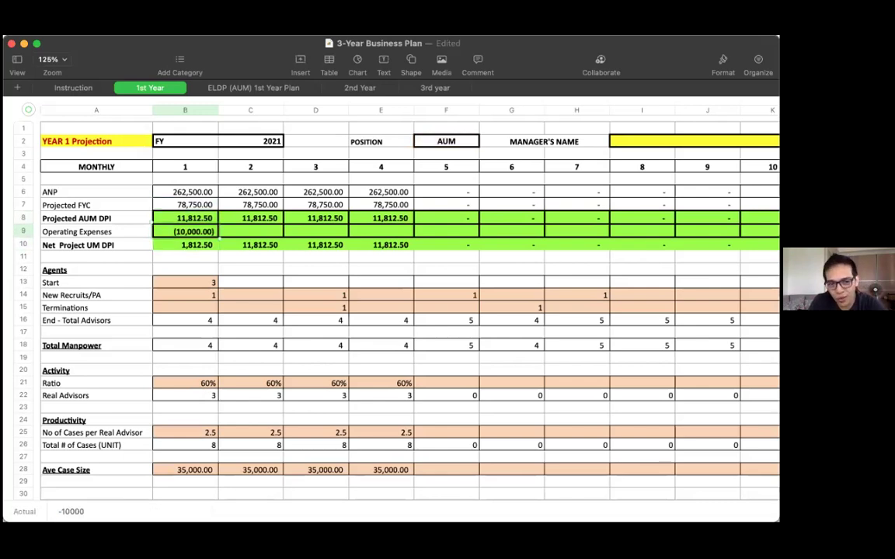
{"action": "left_click", "coordinate": [185, 245]}
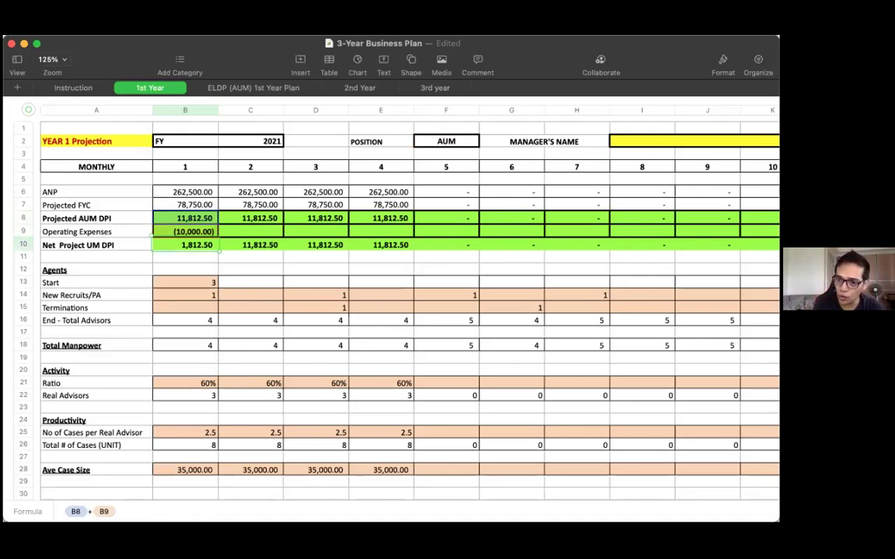
{"action": "key", "text": "Down"}
{"action": "key", "text": "Down"}
{"action": "key", "text": "Down"}
{"action": "key", "text": "Down"}
{"action": "key", "text": "Down"}
{"action": "key", "text": "Down"}
{"action": "key", "text": "Down"}
{"action": "key", "text": "Down"}
{"action": "key", "text": "Down"}
{"action": "key", "text": "Down"}
{"action": "key", "text": "Down"}
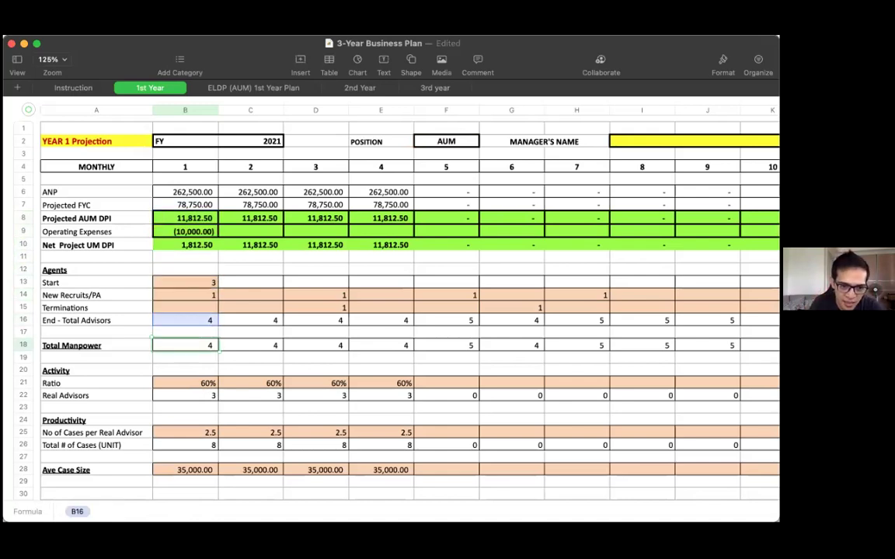
{"action": "key", "text": "Down"}
{"action": "key", "text": "Down"}
{"action": "key", "text": "Down"}
{"action": "key", "text": "Down"}
{"action": "key", "text": "Down"}
{"action": "key", "text": "Down"}
{"action": "key", "text": "Down"}
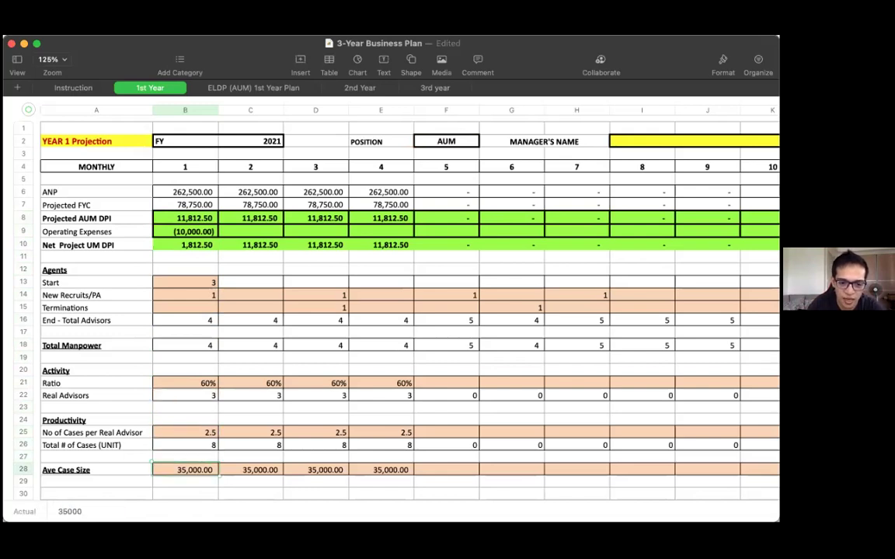
{"action": "type", "text": "40000"}
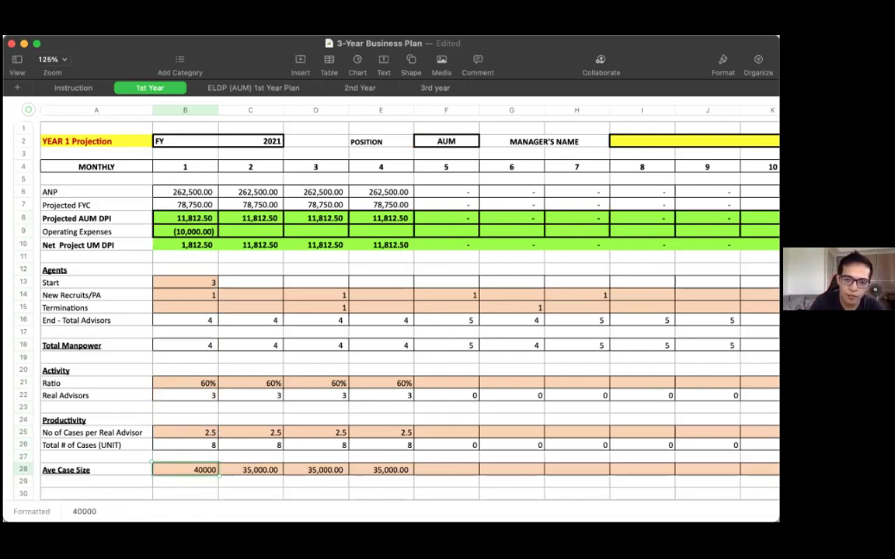
{"action": "key", "text": "Return"}
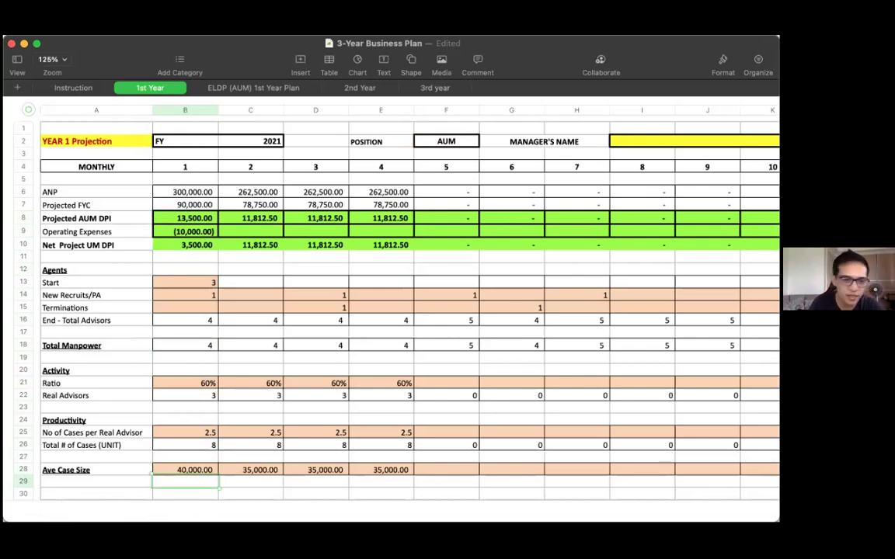
{"action": "key", "text": "Up"}
{"action": "key", "text": "Up"}
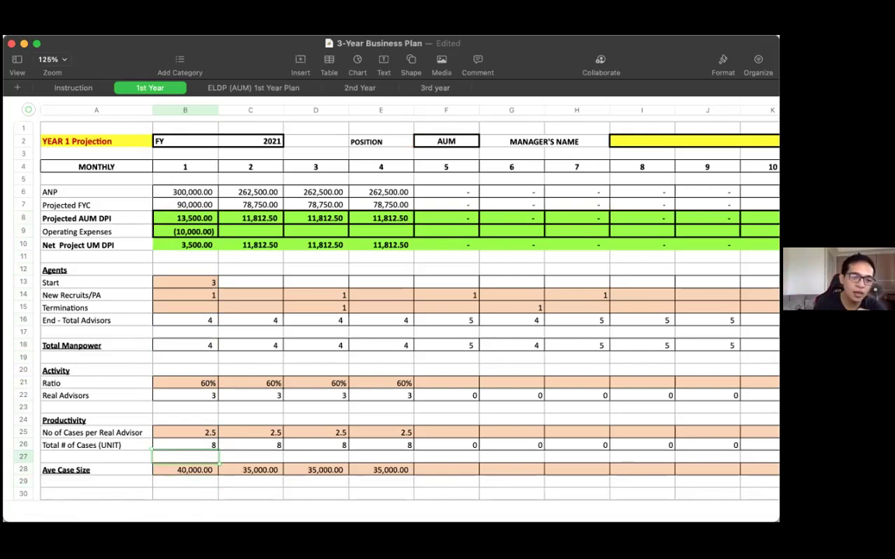
Restore month 1's Ave Case Size to 35,000.
{"action": "left_click", "coordinate": [185, 433]}
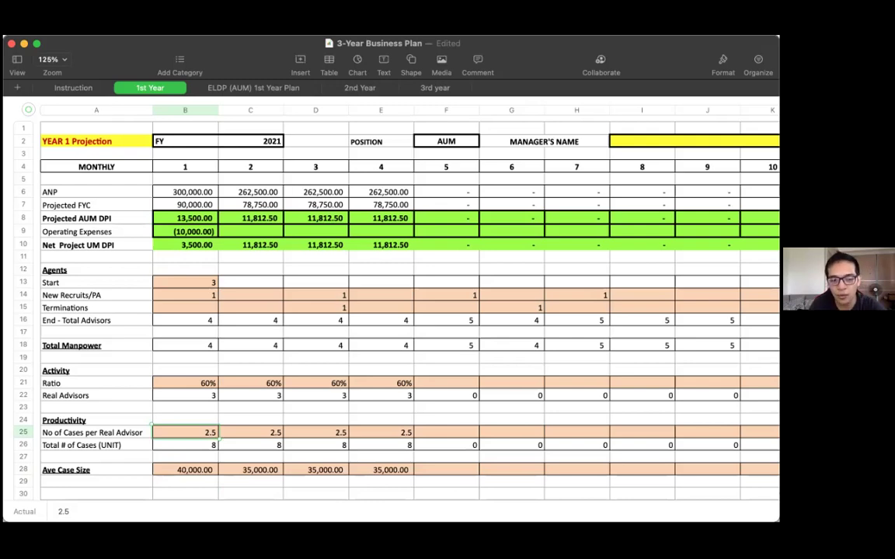
{"action": "left_click", "coordinate": [186, 470]}
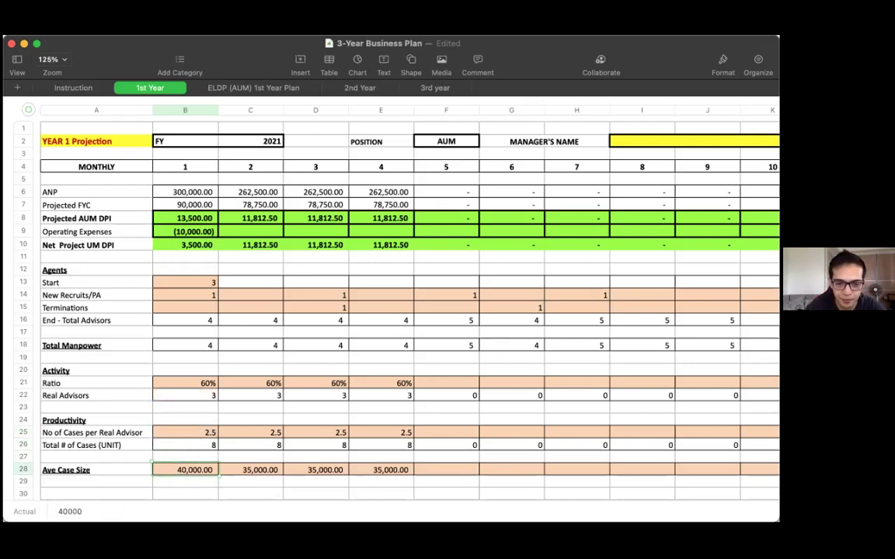
{"action": "type", "text": "35000"}
{"action": "key", "text": "Return"}
Try 4, then settle on 2 cases per Real Advisor for month 1, giving Net (550.00).
{"action": "key", "text": "Up"}
{"action": "key", "text": "Up"}
{"action": "key", "text": "Up"}
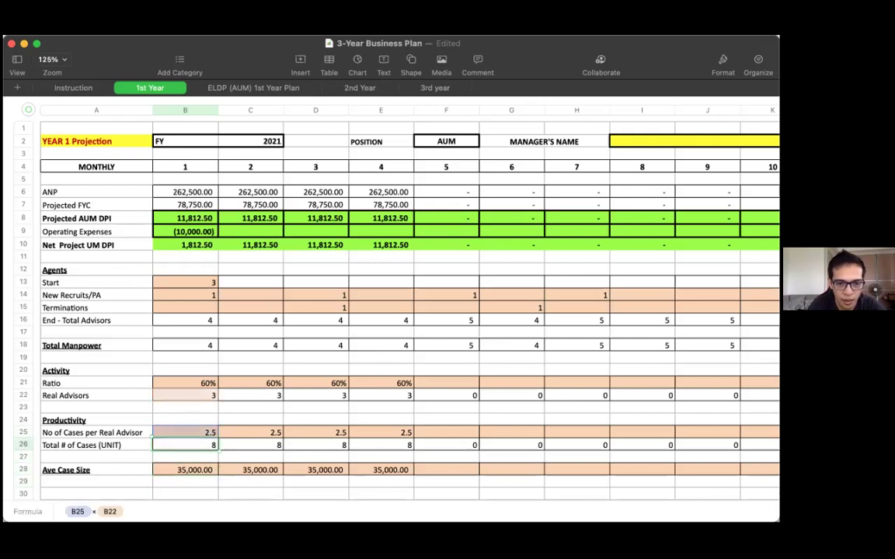
{"action": "key", "text": "Up"}
{"action": "type", "text": "4"}
{"action": "key", "text": "Return"}
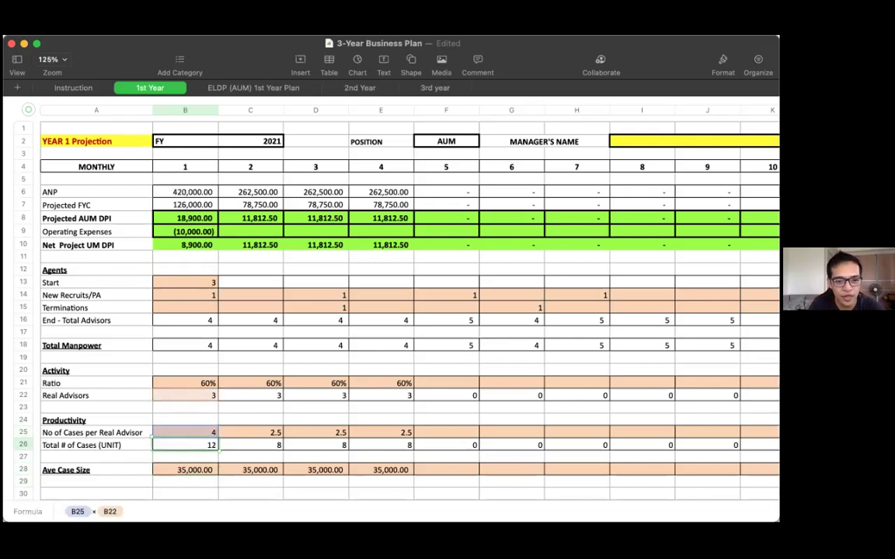
{"action": "left_click", "coordinate": [185, 433]}
{"action": "type", "text": "2"}
{"action": "key", "text": "Return"}
{"action": "left_click", "coordinate": [185, 358]}
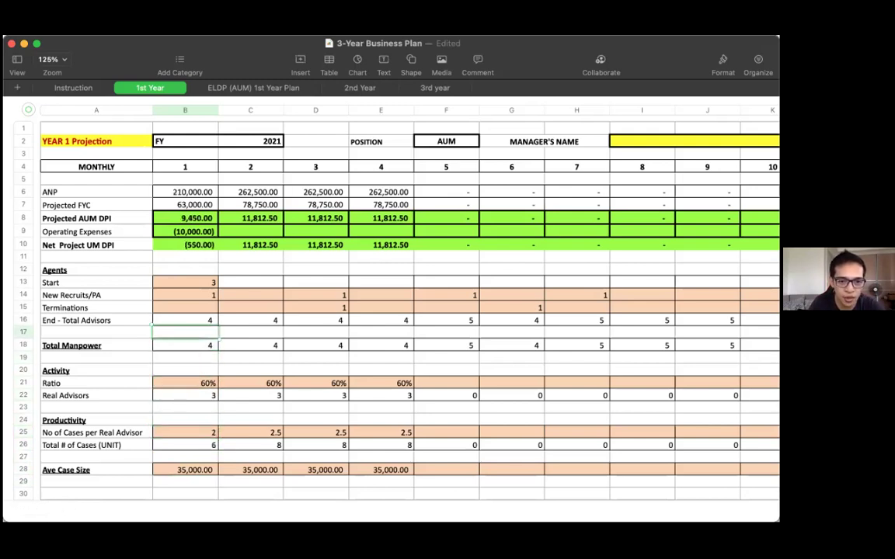
Try 2, then set 3 new recruits for month 1, lifting total advisors to 6.
{"action": "left_click", "coordinate": [185, 295]}
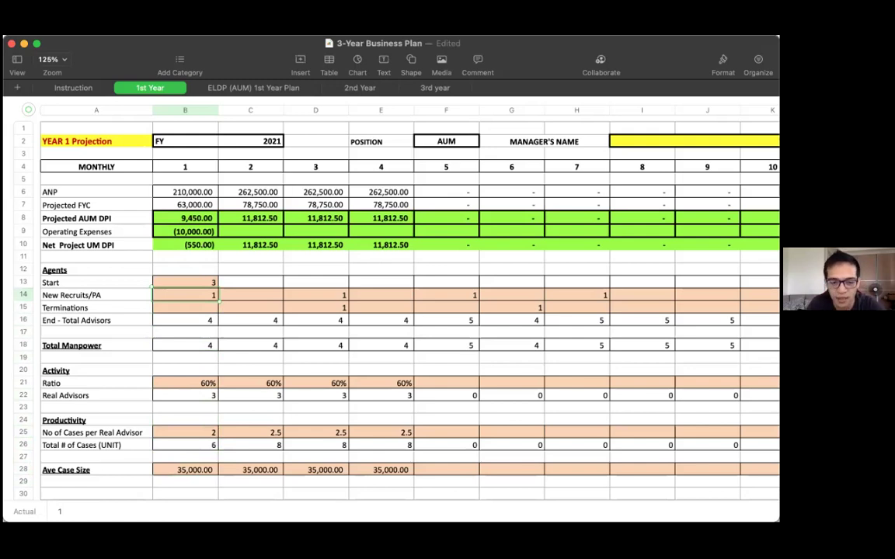
{"action": "type", "text": "2"}
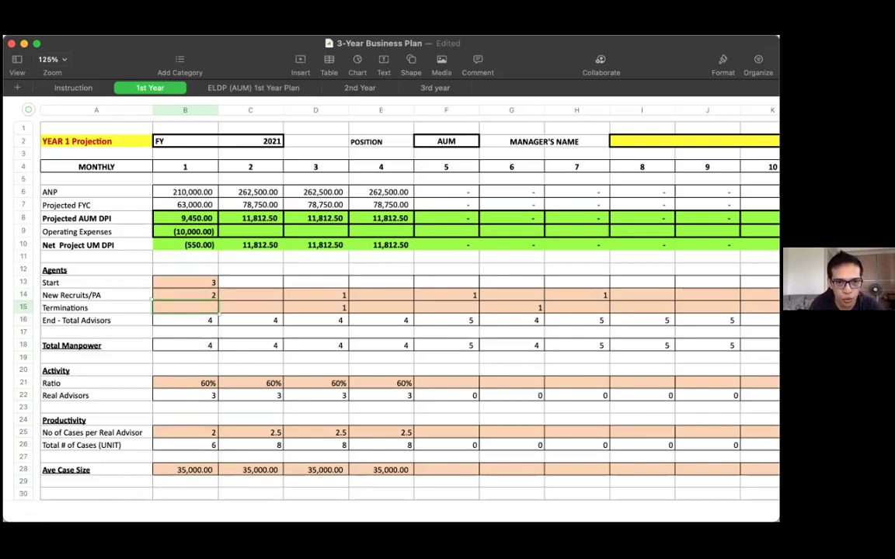
{"action": "key", "text": "Return"}
{"action": "key", "text": "Down"}
{"action": "key", "text": "Down"}
{"action": "key", "text": "Down"}
{"action": "key", "text": "Down"}
{"action": "key", "text": "Down"}
{"action": "key", "text": "Down"}
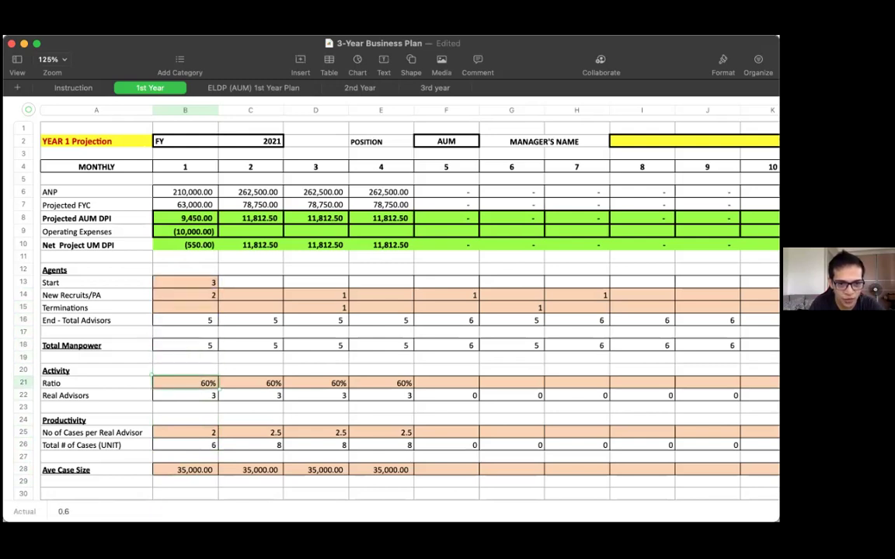
{"action": "key", "text": "Up"}
{"action": "key", "text": "Up"}
{"action": "key", "text": "Up"}
{"action": "key", "text": "Up"}
{"action": "key", "text": "Up"}
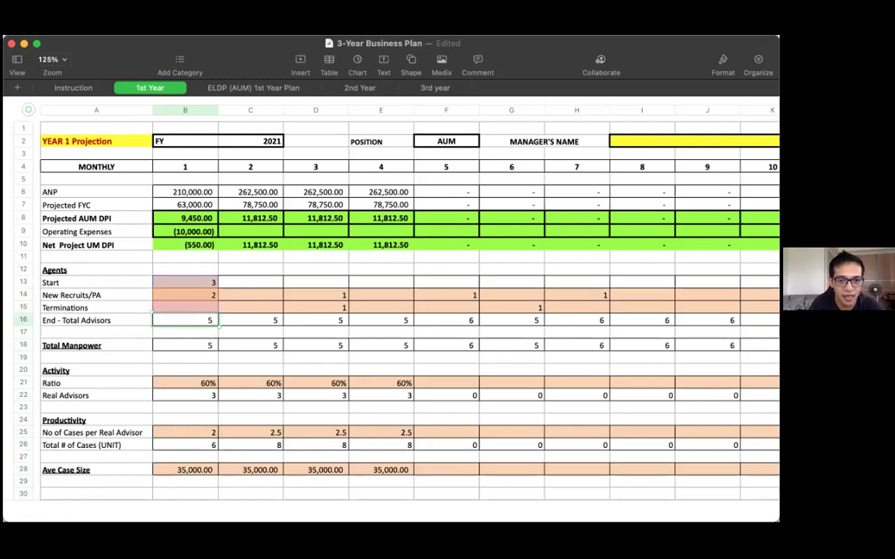
{"action": "key", "text": "Up"}
{"action": "key", "text": "Up"}
{"action": "type", "text": "3"}
{"action": "key", "text": "Return"}
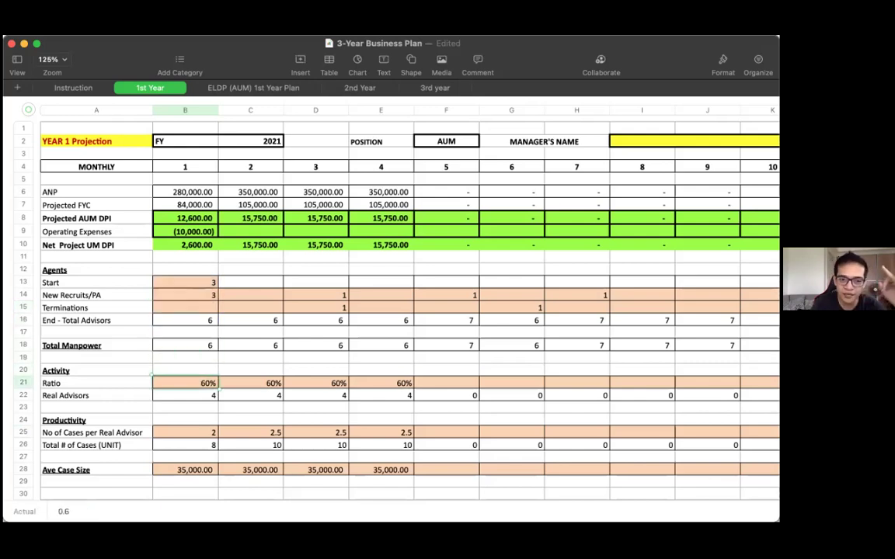
Step down through month 1's productivity and total cases rows to review the updated figures.
{"action": "left_click", "coordinate": [185, 408]}
{"action": "left_click", "coordinate": [185, 419]}
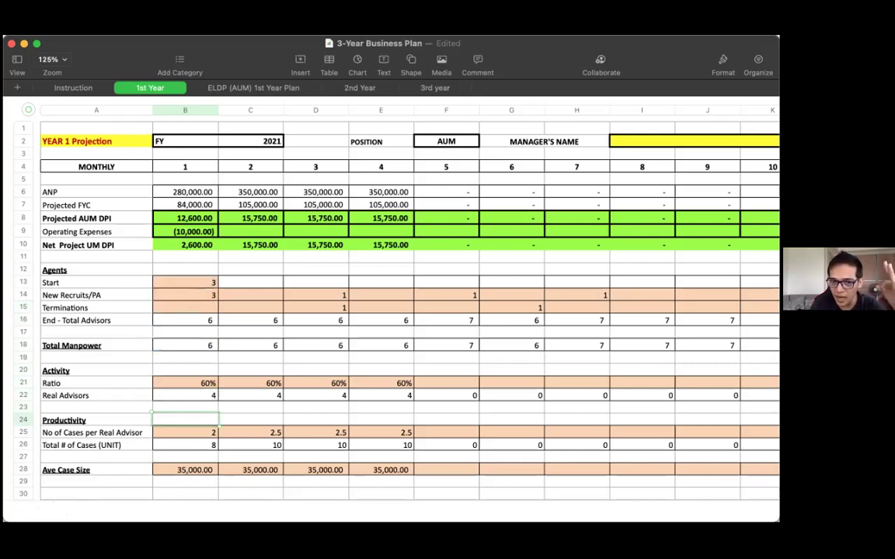
{"action": "left_click", "coordinate": [185, 433]}
{"action": "left_click", "coordinate": [185, 458]}
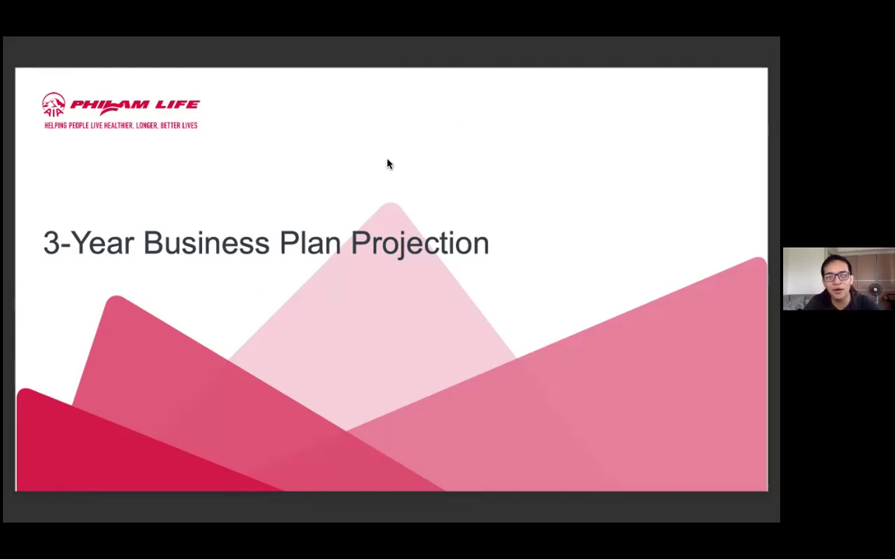
Select the word 'Business' in the title of slide 13, Year 1 Business Plan.
{"action": "double_click", "coordinate": [199, 255]}
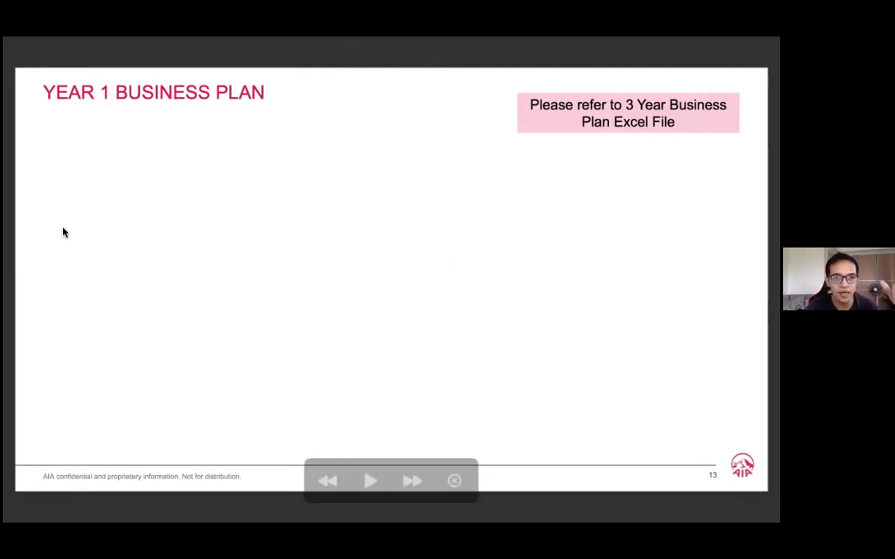
Advance the slideshow to slide 14, Year 2 Business Plan.
{"action": "left_click", "coordinate": [75, 241]}
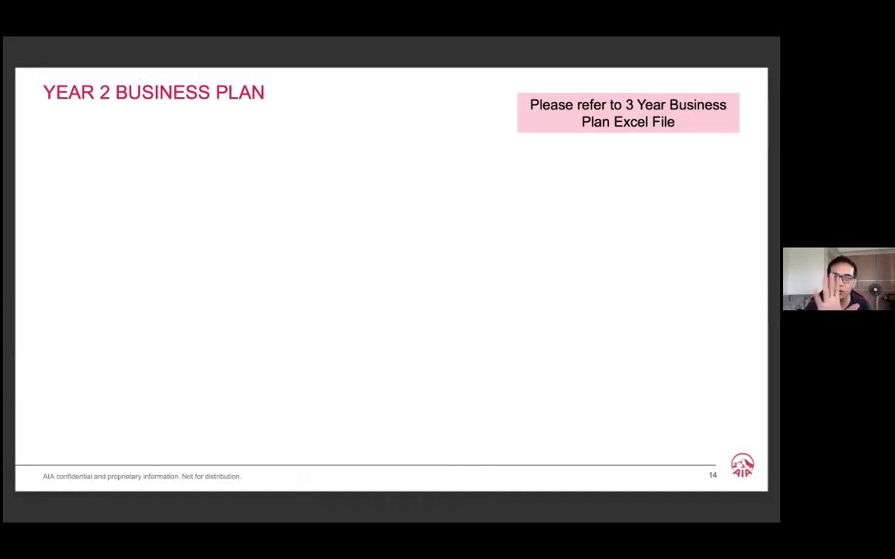
Advance the slideshow to slide 15, Year 3 Business Plan, with the right arrow.
{"action": "key", "text": "Right"}
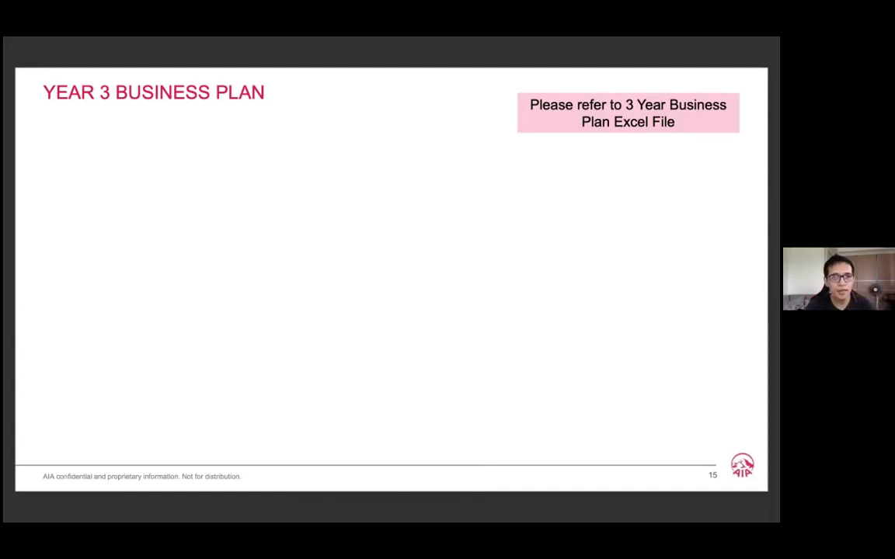
Highlight the '3 Year Business Plan Excel File' note on slide 15, then advance to slide 16.
{"action": "key", "text": "Right"}
{"action": "key", "text": "Left"}
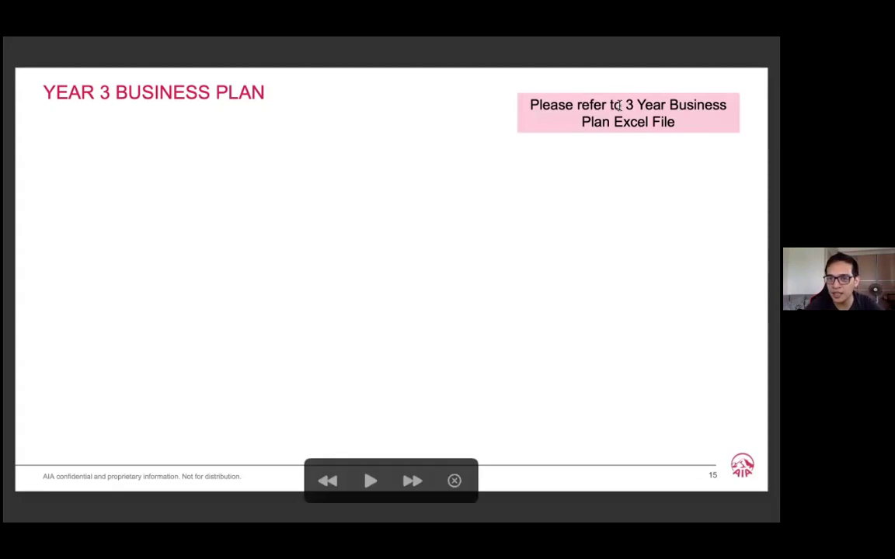
{"action": "left_click_drag", "start_coordinate": [626, 105], "coordinate": [675, 122]}
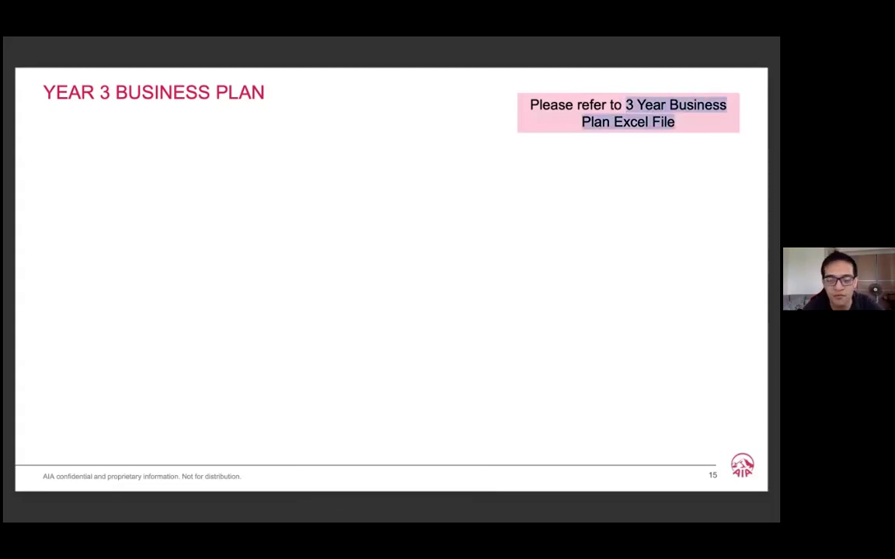
{"action": "left_click", "coordinate": [319, 246]}
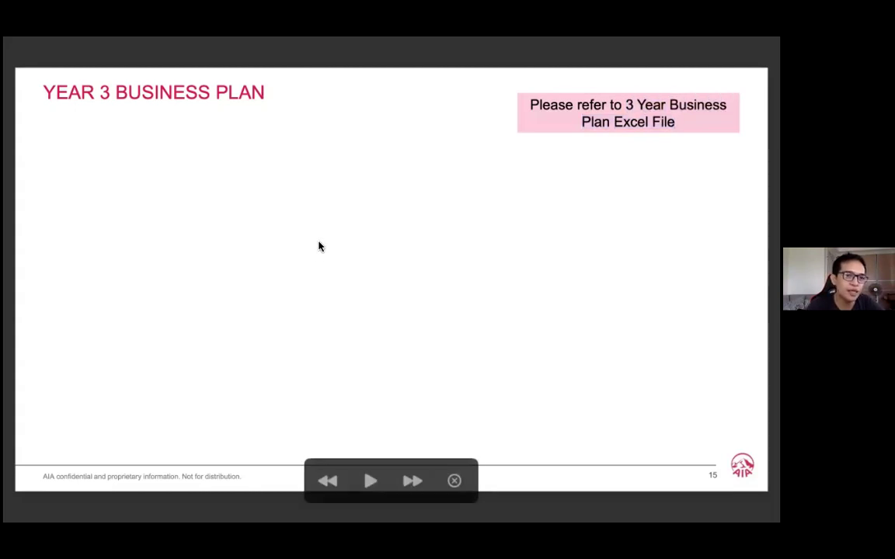
{"action": "key", "text": "Right"}
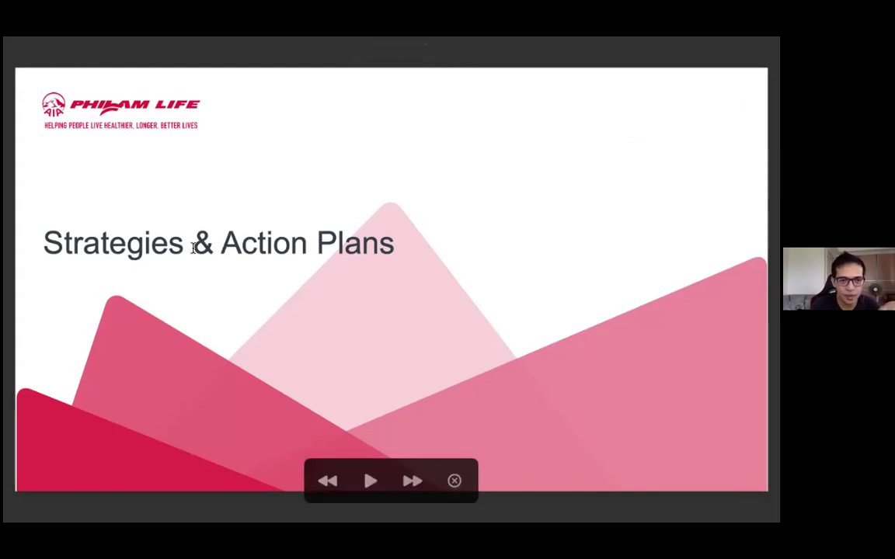
Advance past the Strategies & Action Plans divider toward slide 17's recruitment strategies table.
{"action": "key", "text": "Right"}
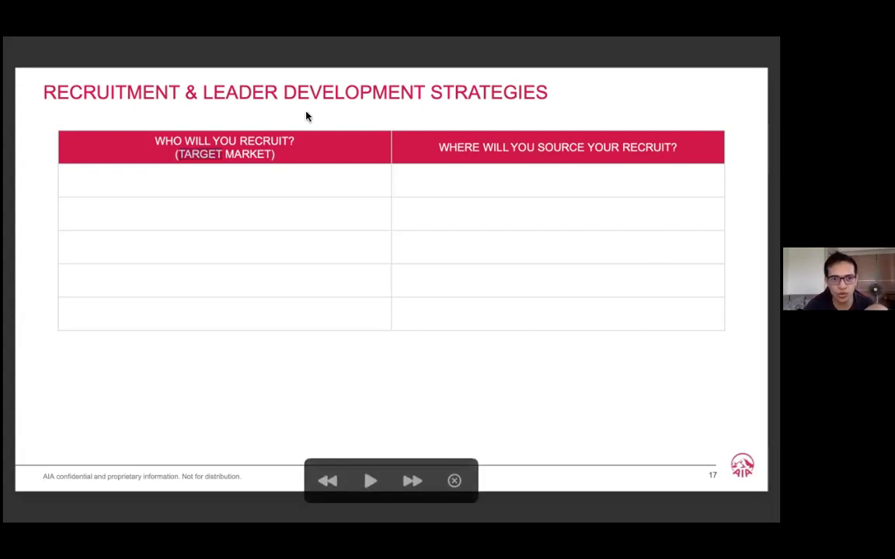
Select RECRUIT in slide 17's table header, then advance to slide 18's targets table.
{"action": "double_click", "coordinate": [259, 145]}
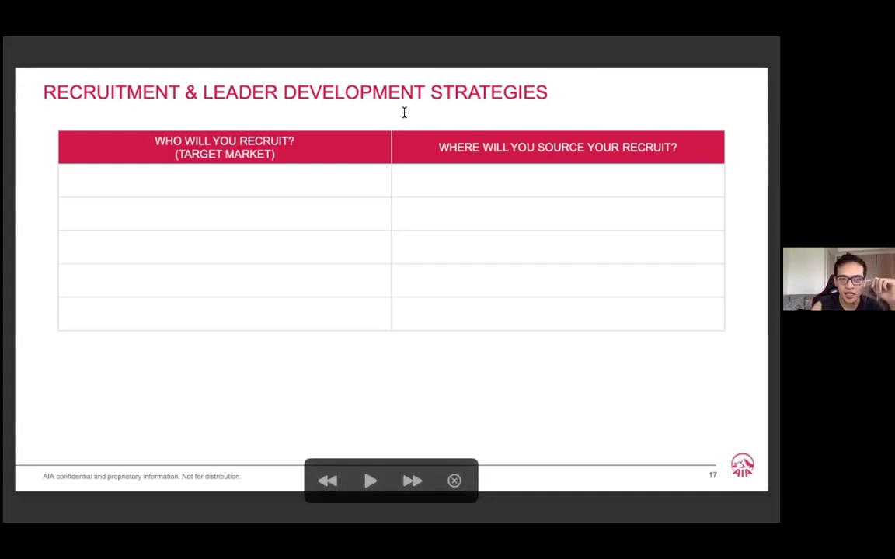
{"action": "key", "text": "Right"}
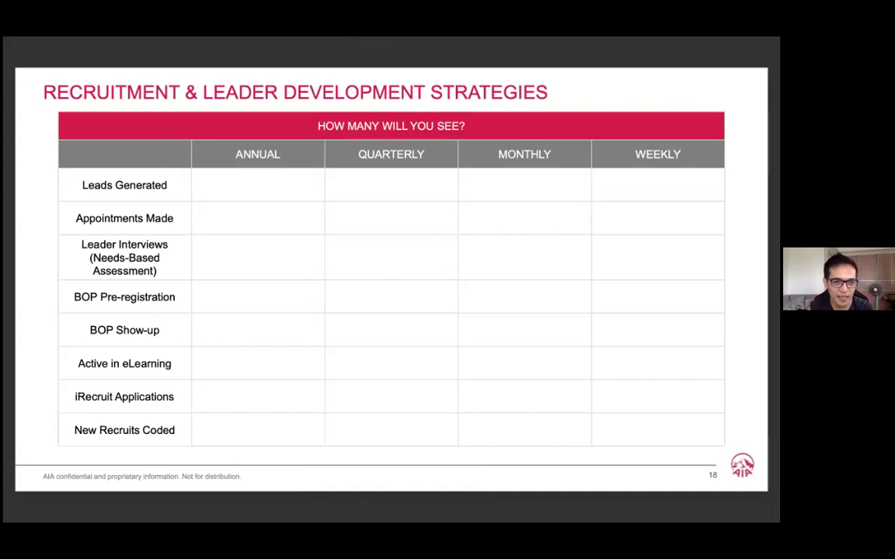
{"action": "mouse_move", "coordinate": [252, 38]}
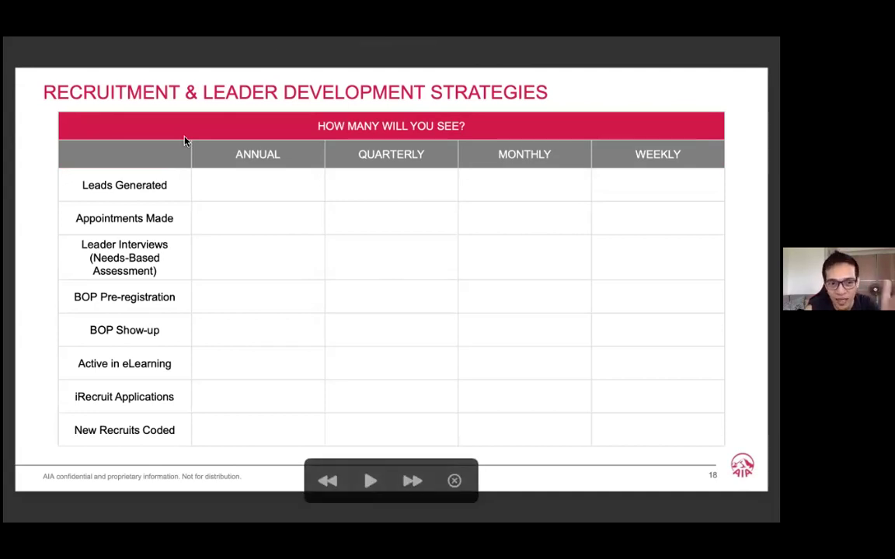
{"action": "double_click", "coordinate": [138, 185]}
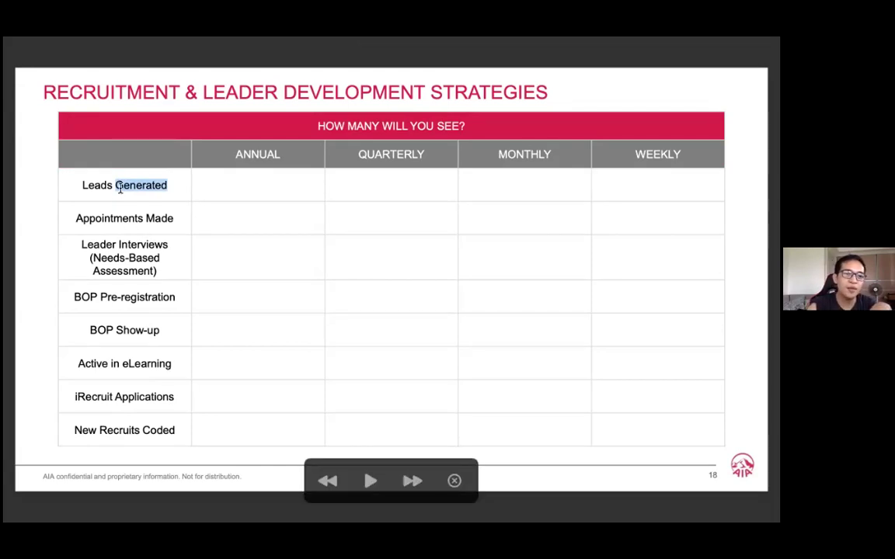
{"action": "double_click", "coordinate": [161, 220]}
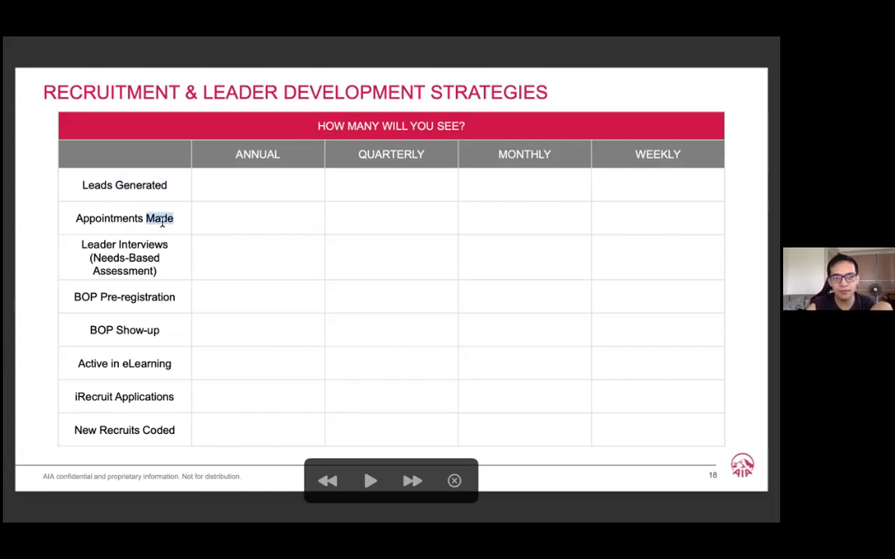
{"action": "double_click", "coordinate": [142, 185]}
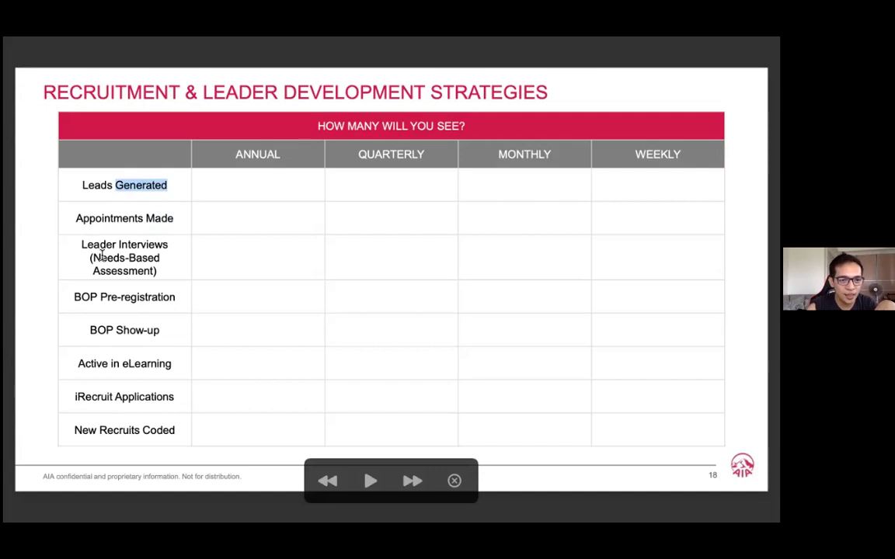
{"action": "left_click_drag", "start_coordinate": [81, 244], "coordinate": [170, 270]}
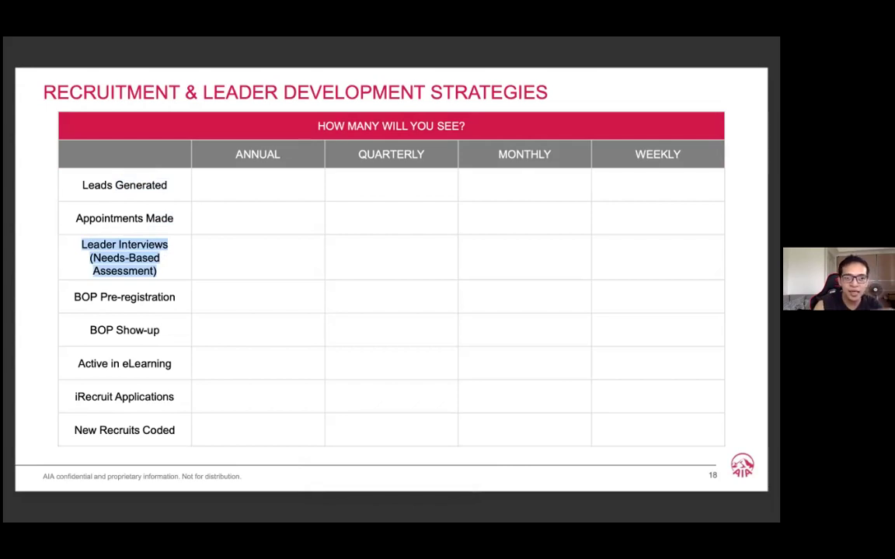
{"action": "double_click", "coordinate": [151, 299]}
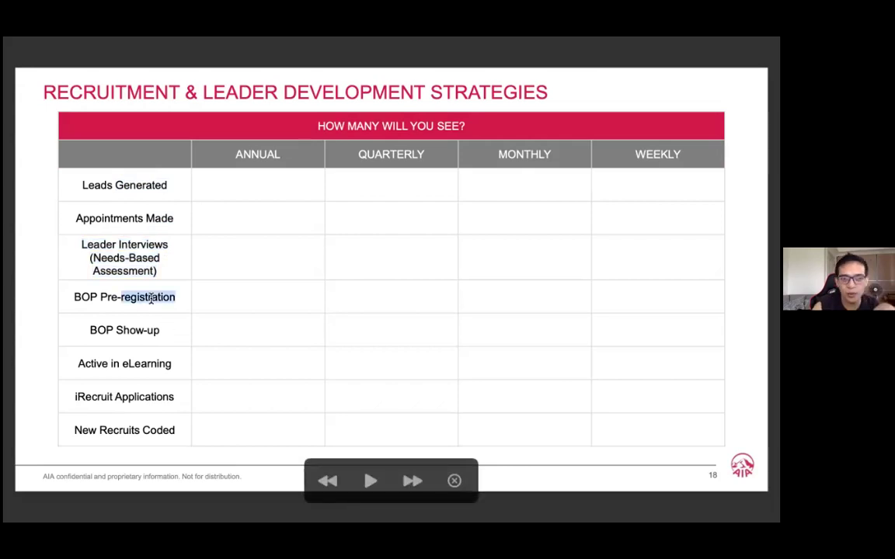
{"action": "double_click", "coordinate": [152, 331]}
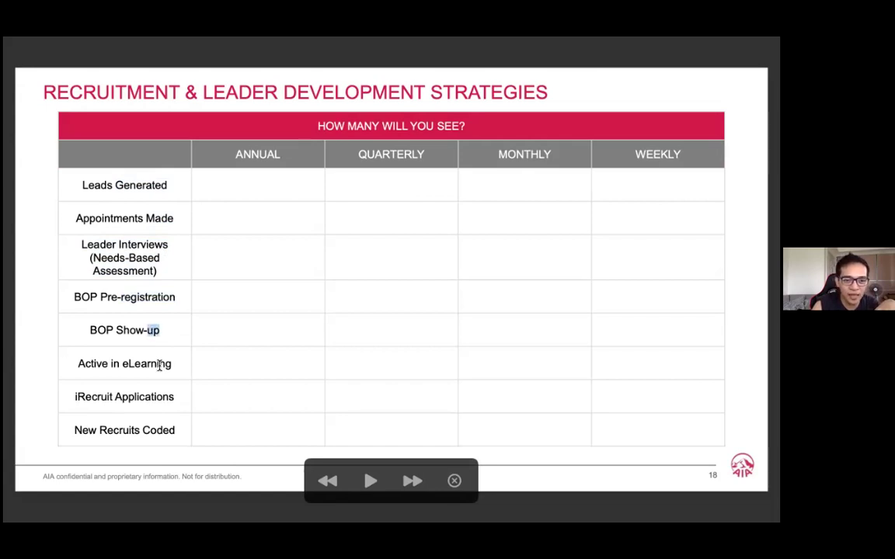
{"action": "double_click", "coordinate": [159, 364]}
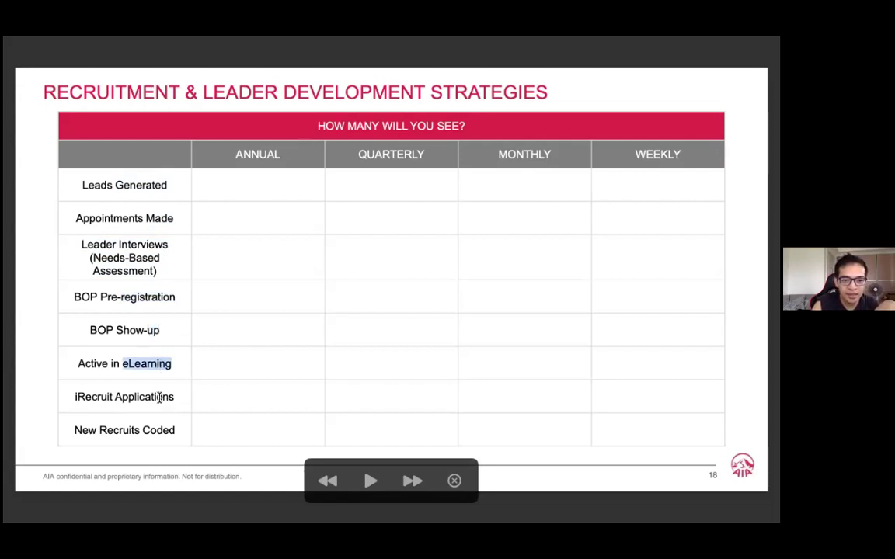
{"action": "double_click", "coordinate": [160, 397]}
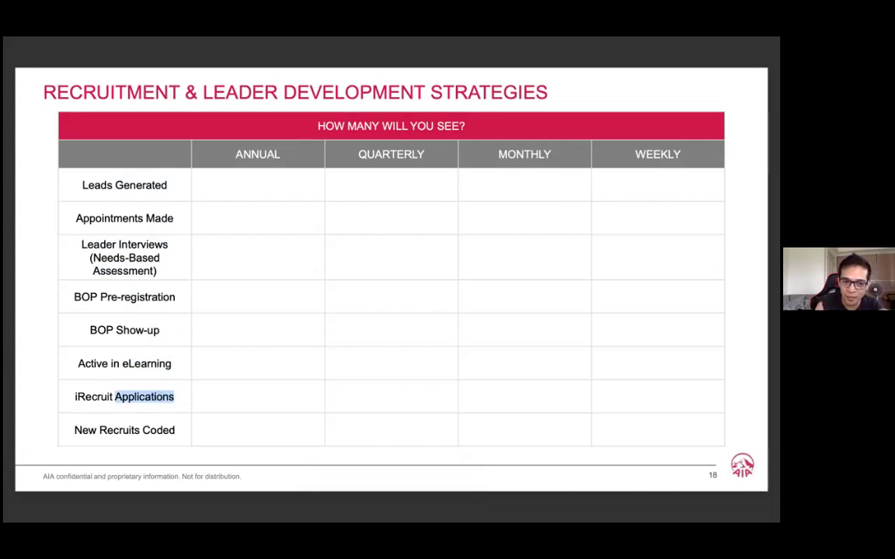
{"action": "double_click", "coordinate": [115, 432]}
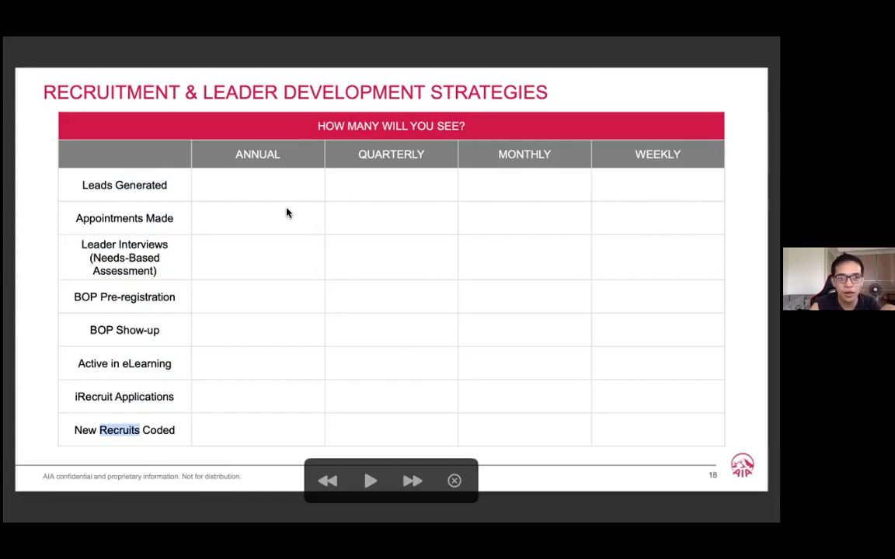
{"action": "left_click", "coordinate": [372, 174]}
{"action": "double_click", "coordinate": [404, 153]}
{"action": "double_click", "coordinate": [513, 154]}
{"action": "double_click", "coordinate": [648, 150]}
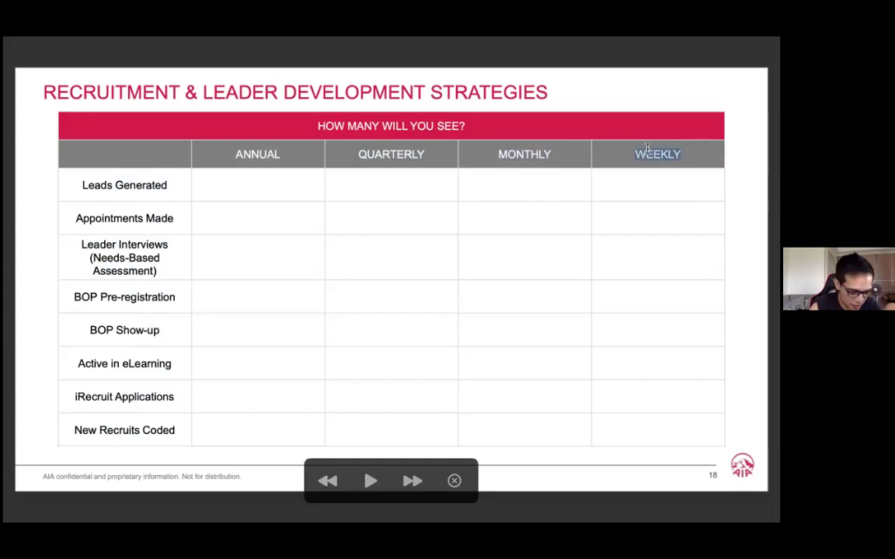
{"action": "double_click", "coordinate": [106, 432]}
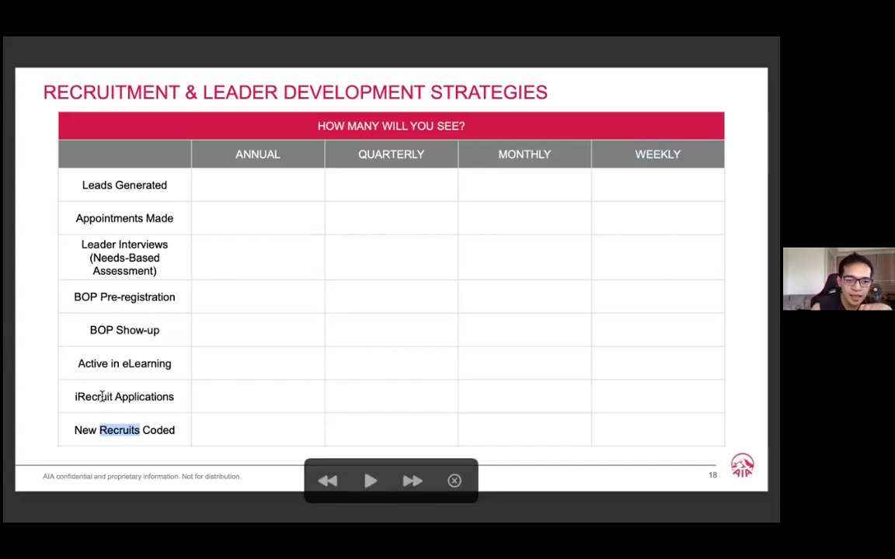
{"action": "triple_click", "coordinate": [147, 397]}
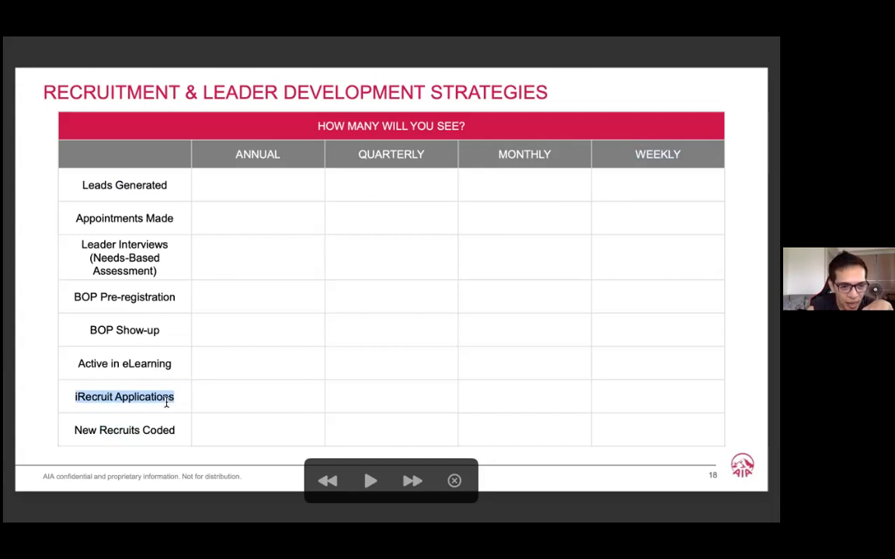
{"action": "left_click", "coordinate": [161, 397]}
{"action": "double_click", "coordinate": [161, 398]}
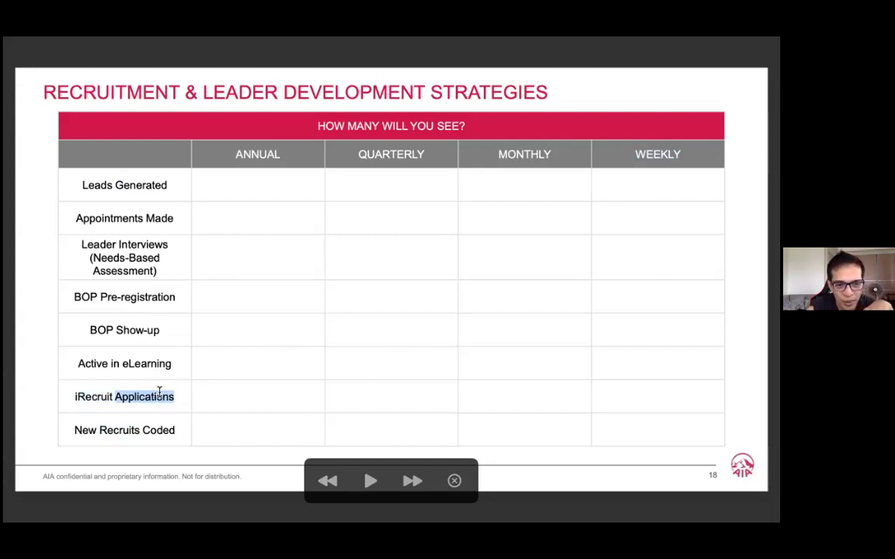
{"action": "double_click", "coordinate": [150, 363]}
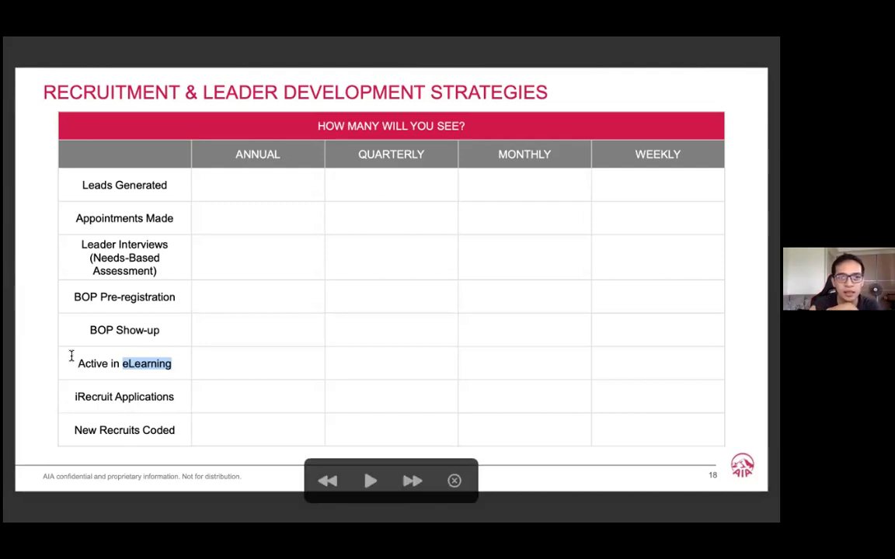
{"action": "double_click", "coordinate": [158, 93]}
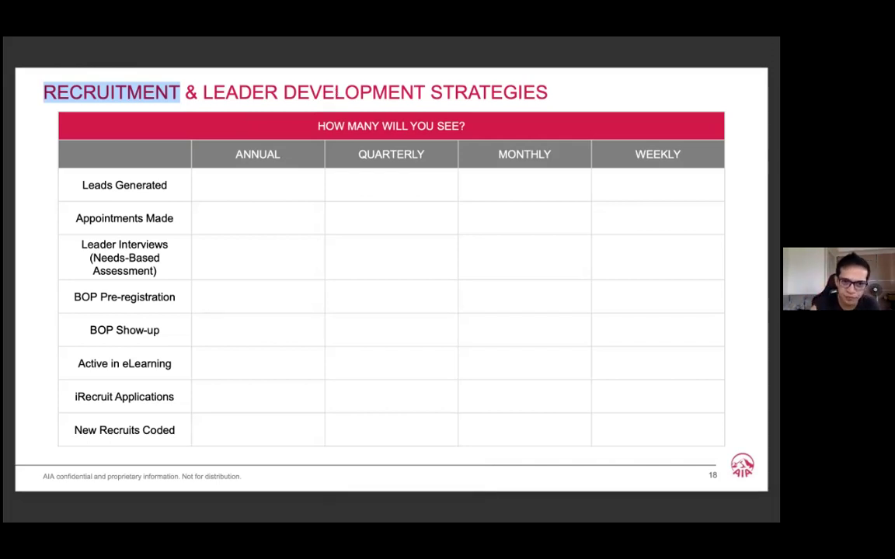
{"action": "left_click", "coordinate": [403, 136]}
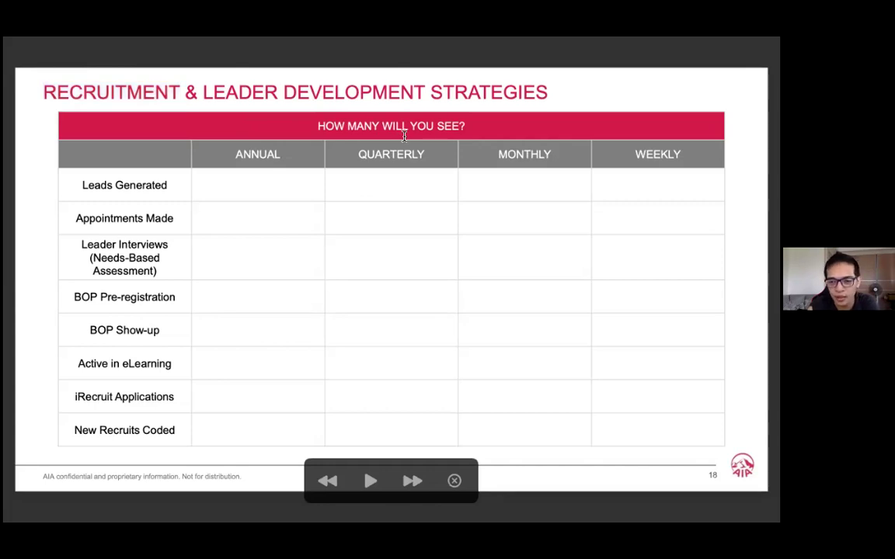
On slide 19, highlight header words START, TIMELINE, SUPPORT REEQUIRED, RESULT, ACTION, DESIRED, then deselect.
{"action": "key", "text": "Right"}
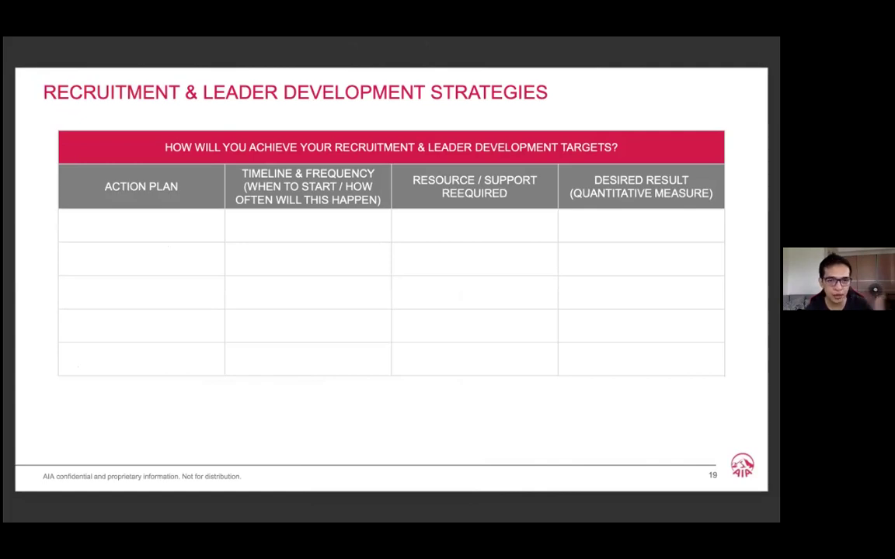
{"action": "left_click_drag", "start_coordinate": [301, 187], "coordinate": [337, 187]}
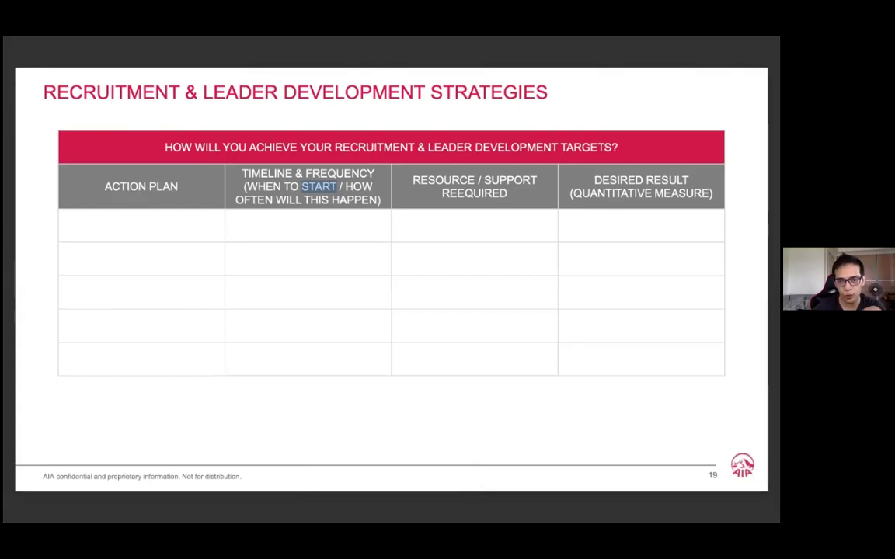
{"action": "double_click", "coordinate": [264, 173]}
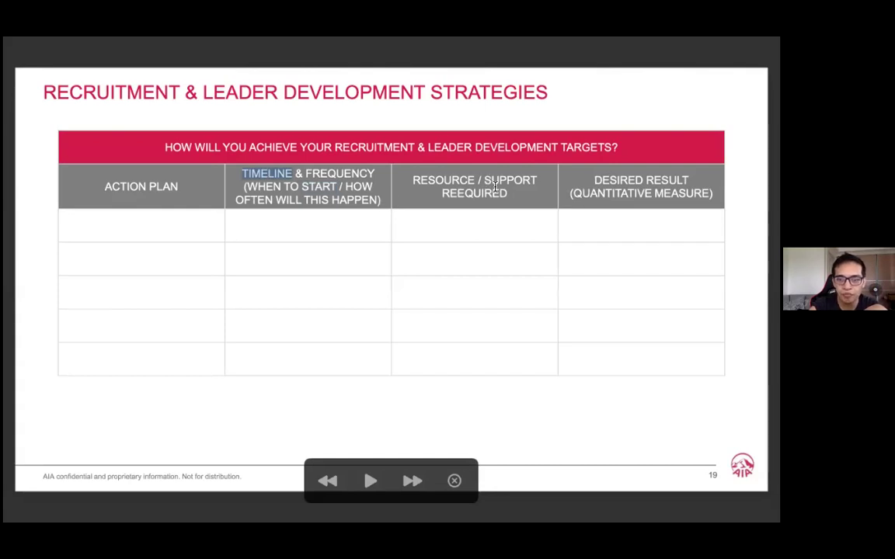
{"action": "left_click_drag", "start_coordinate": [486, 179], "coordinate": [512, 197]}
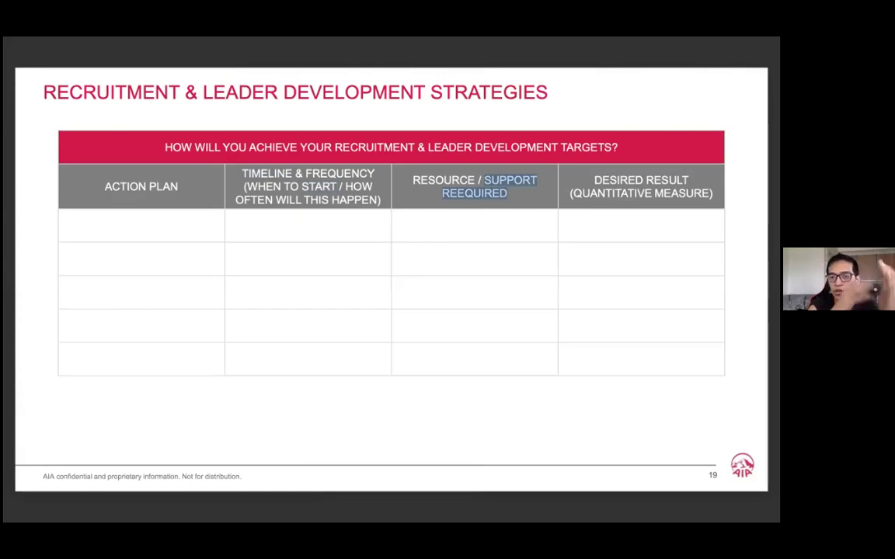
{"action": "double_click", "coordinate": [666, 180]}
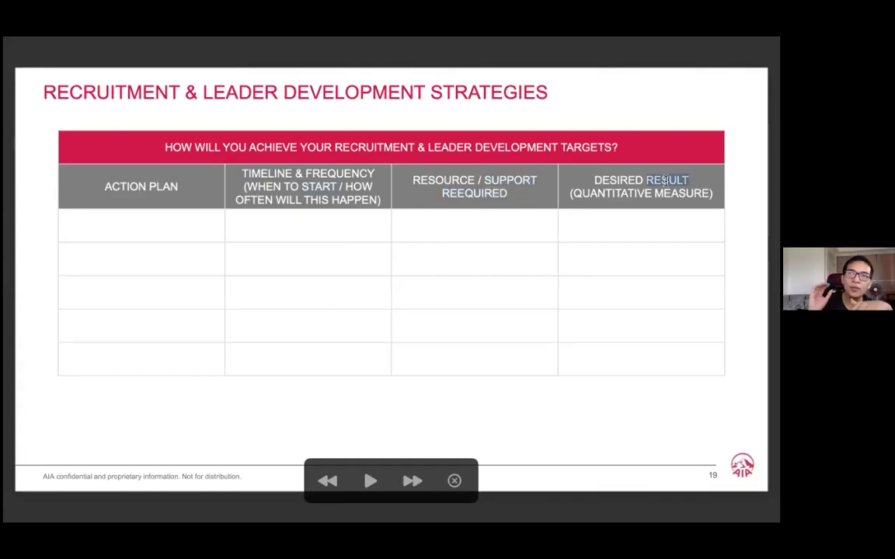
{"action": "double_click", "coordinate": [134, 192]}
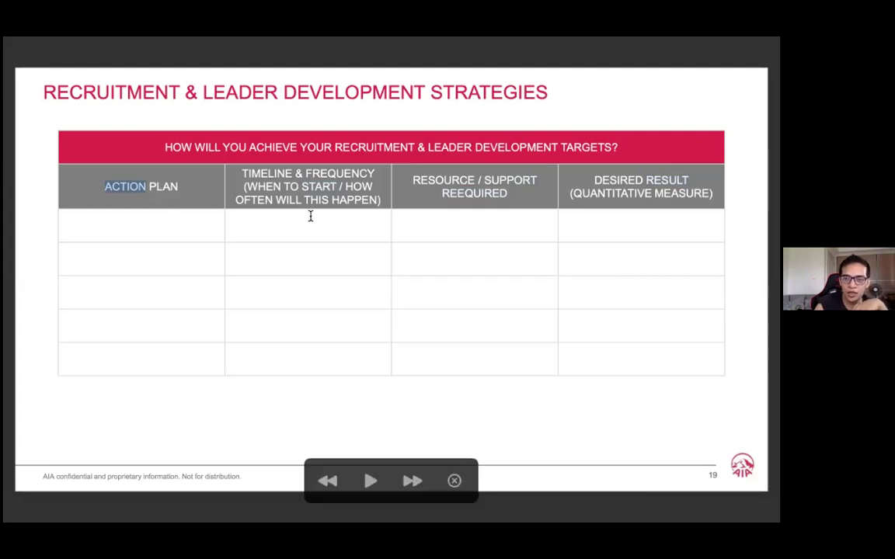
{"action": "double_click", "coordinate": [481, 192]}
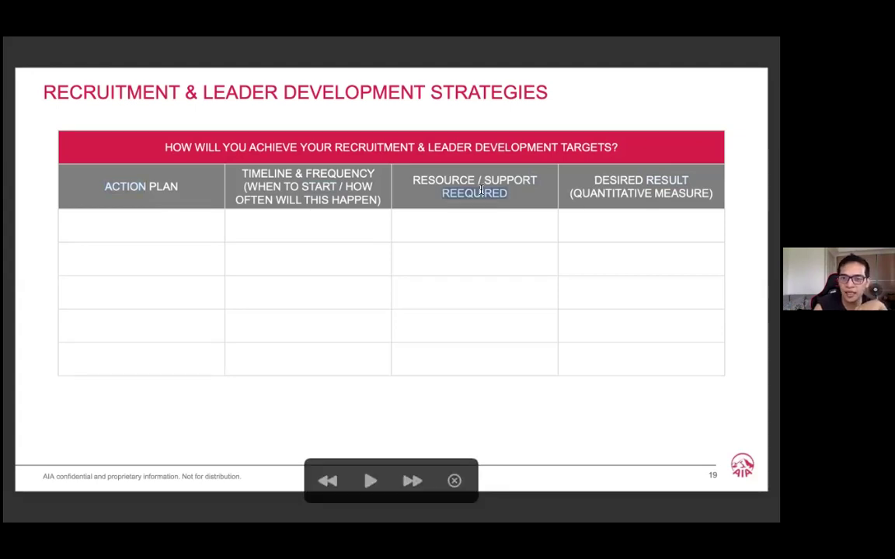
{"action": "double_click", "coordinate": [639, 178]}
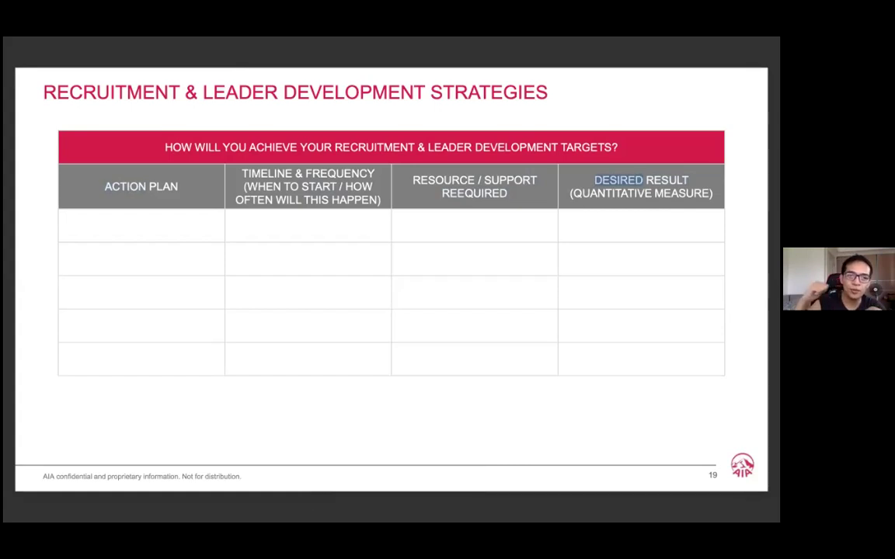
{"action": "left_click", "coordinate": [500, 179]}
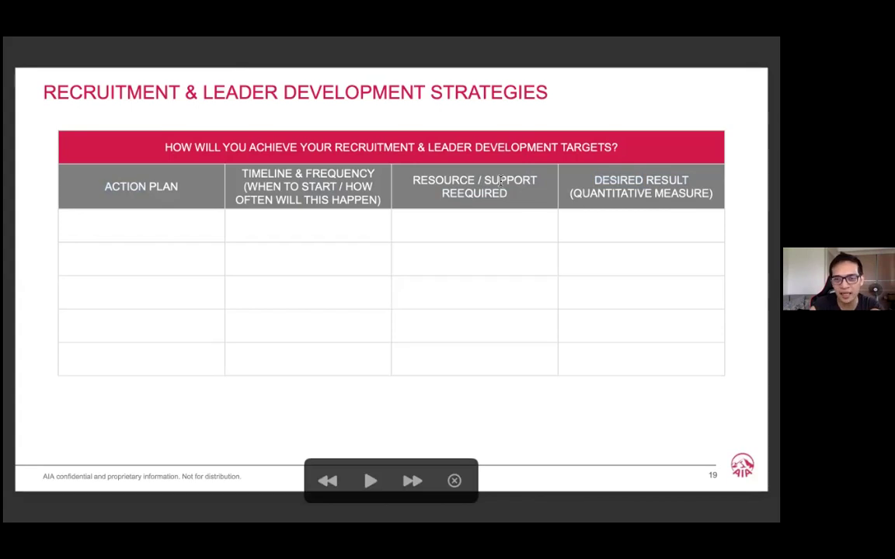
On slide 20, Activation Strategies, select TIMELINE in the header, then advance to slide 21.
{"action": "key", "text": "Right"}
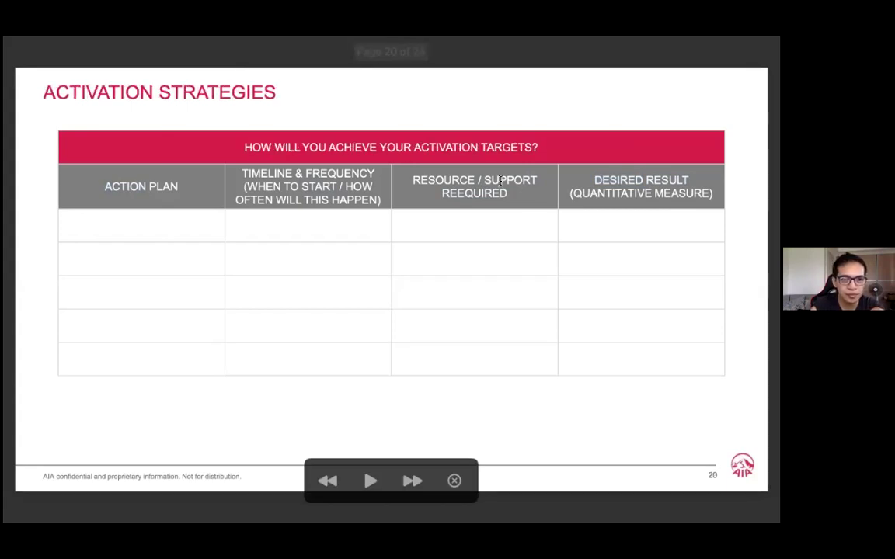
{"action": "key", "text": "Left"}
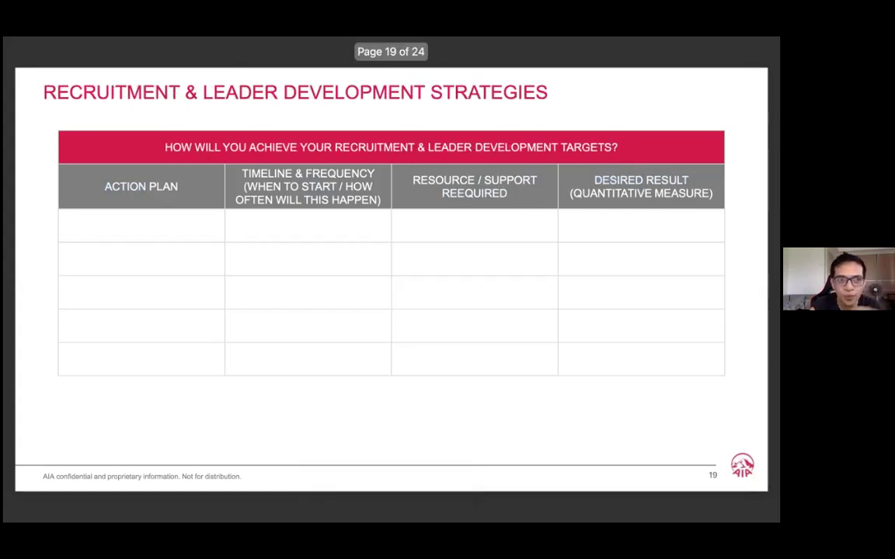
{"action": "key", "text": "Right"}
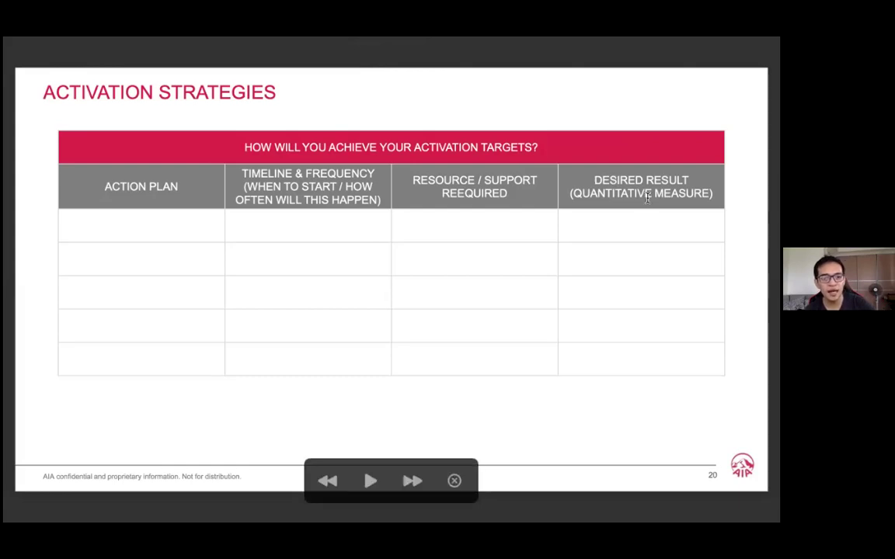
{"action": "double_click", "coordinate": [266, 171]}
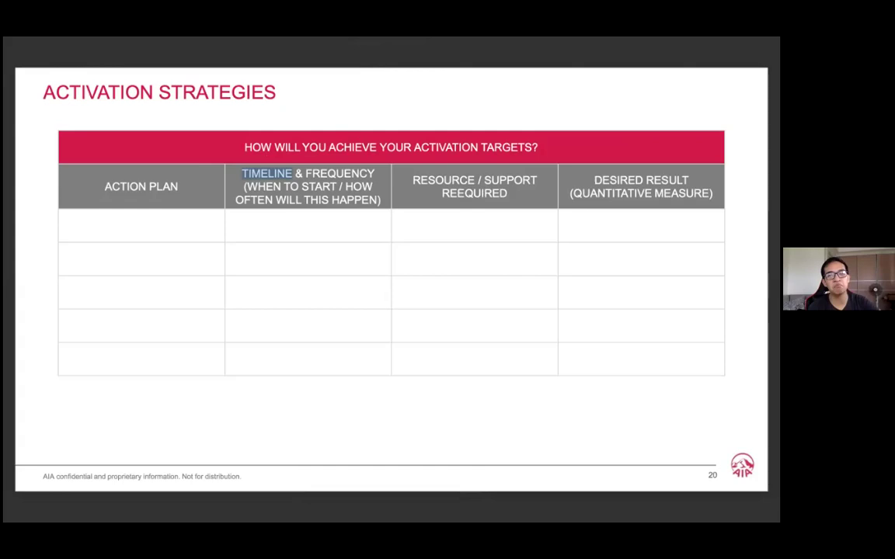
{"action": "mouse_move", "coordinate": [258, 152]}
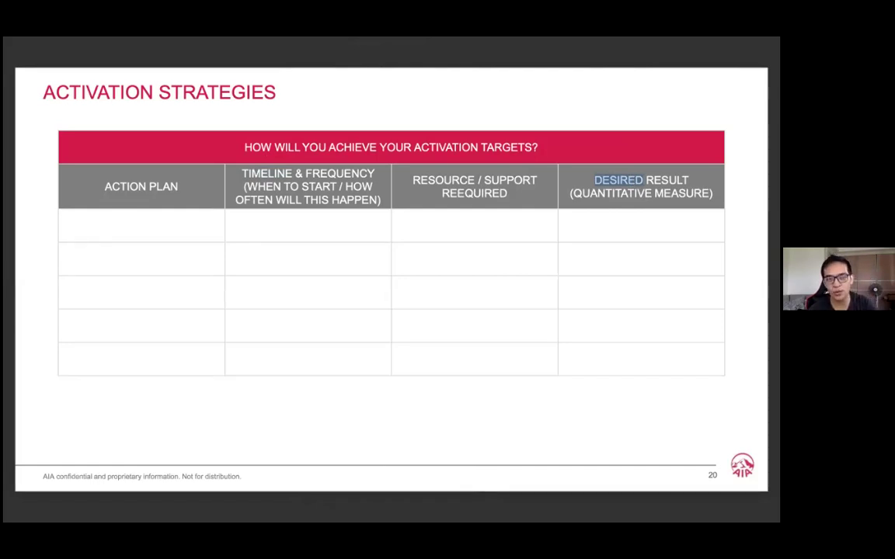
{"action": "mouse_move", "coordinate": [407, 157]}
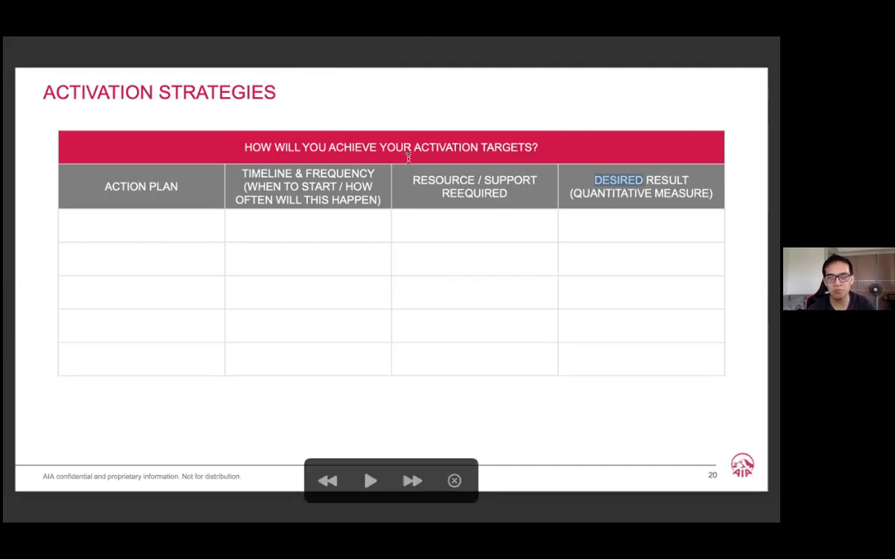
{"action": "key", "text": "Right"}
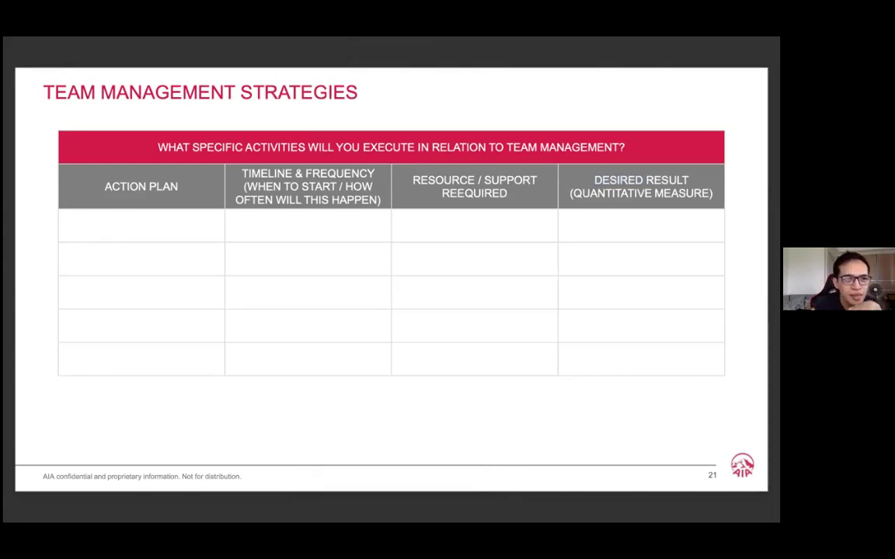
Go back to slide 20, Activation Strategies, after briefly revisiting slide 21.
{"action": "key", "text": "Left"}
{"action": "key", "text": "Right"}
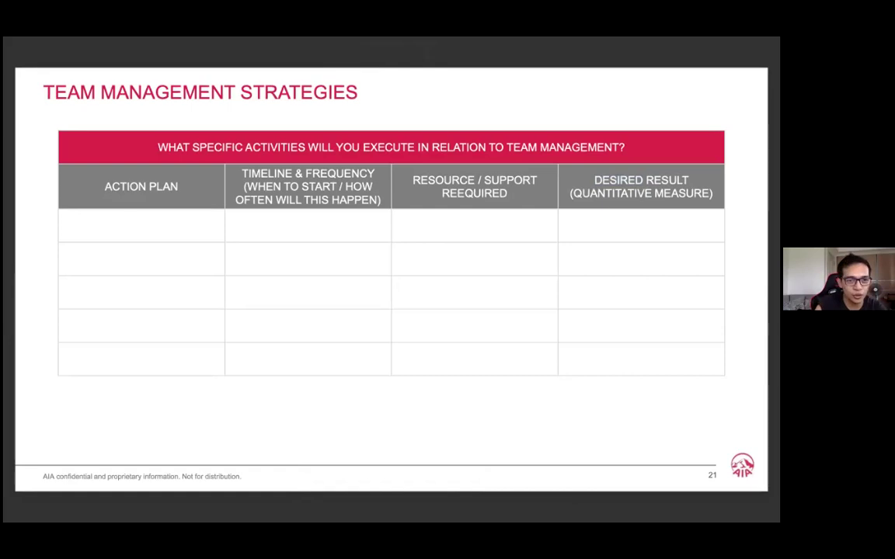
{"action": "key", "text": "Left"}
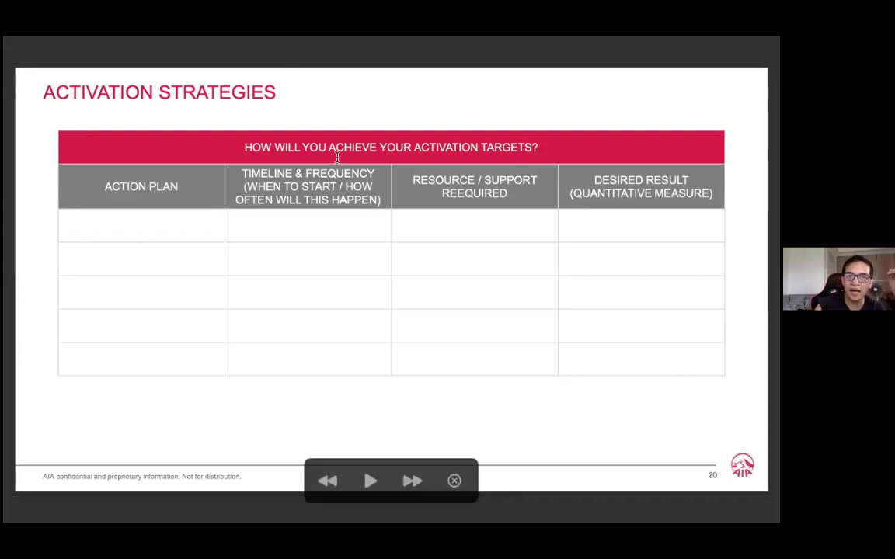
Flip between slide 20 Activation Strategies and slide 21 Team Management Strategies, ending on slide 21.
{"action": "key", "text": "Right"}
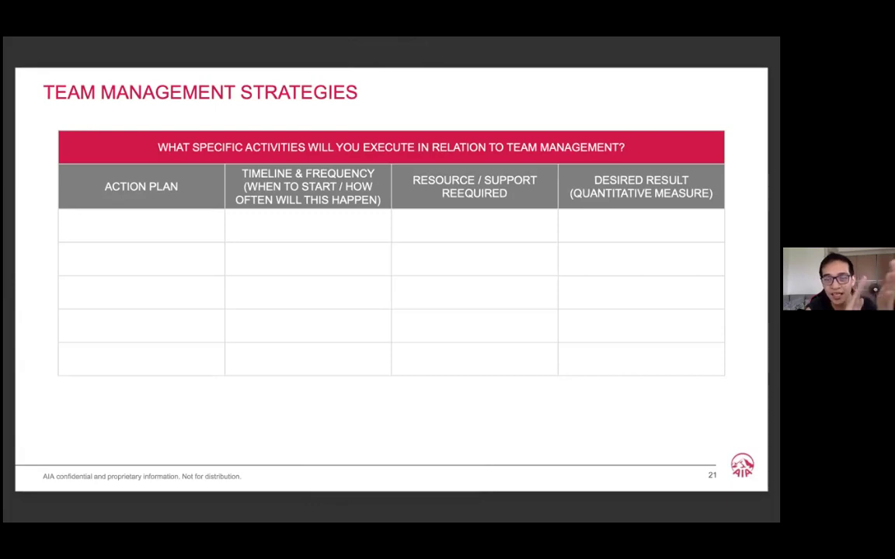
{"action": "key", "text": "Right"}
{"action": "key", "text": "Left"}
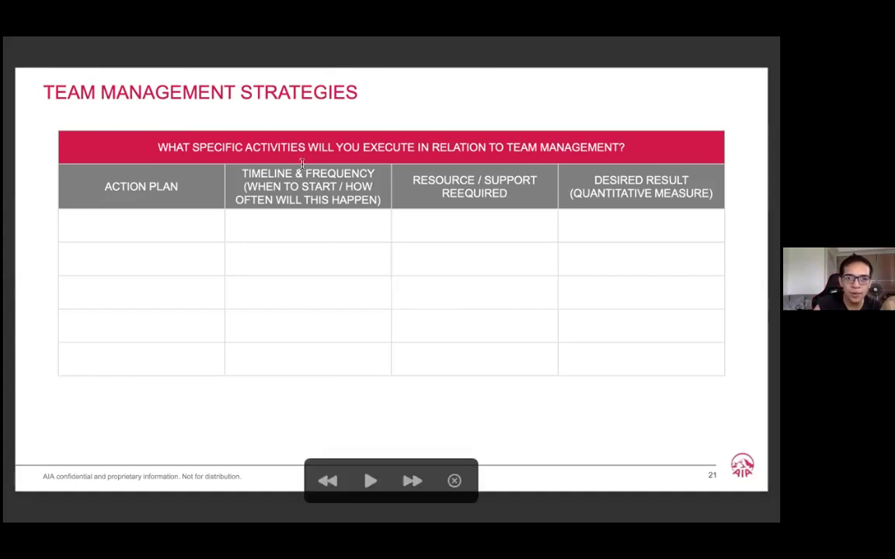
{"action": "key", "text": "Left"}
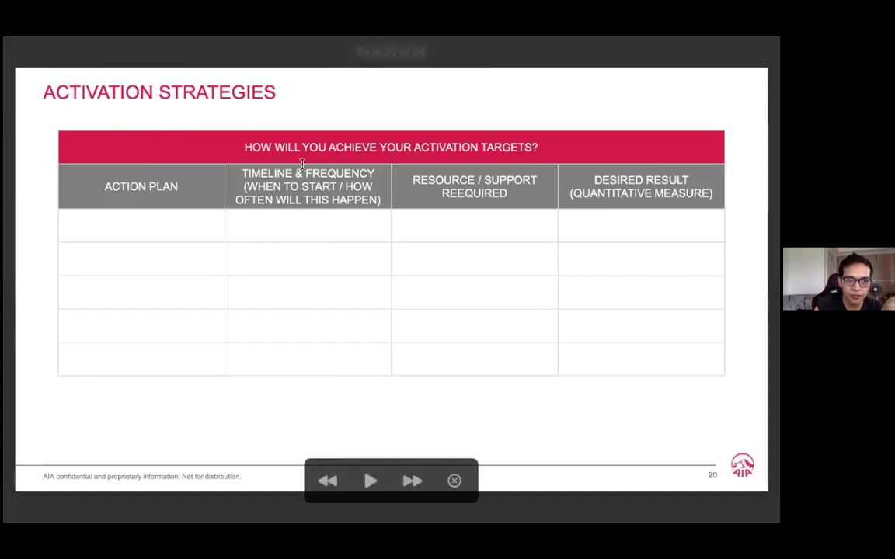
{"action": "key", "text": "Right"}
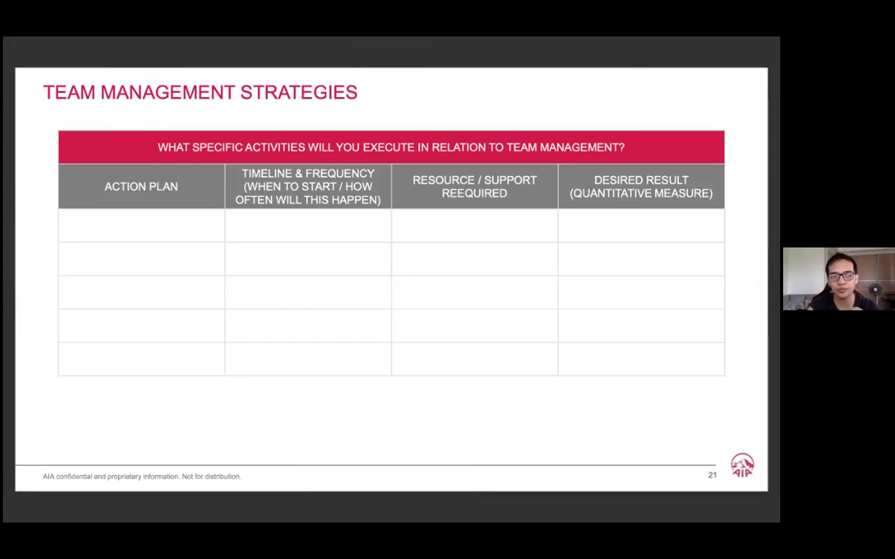
{"action": "key", "text": "Left"}
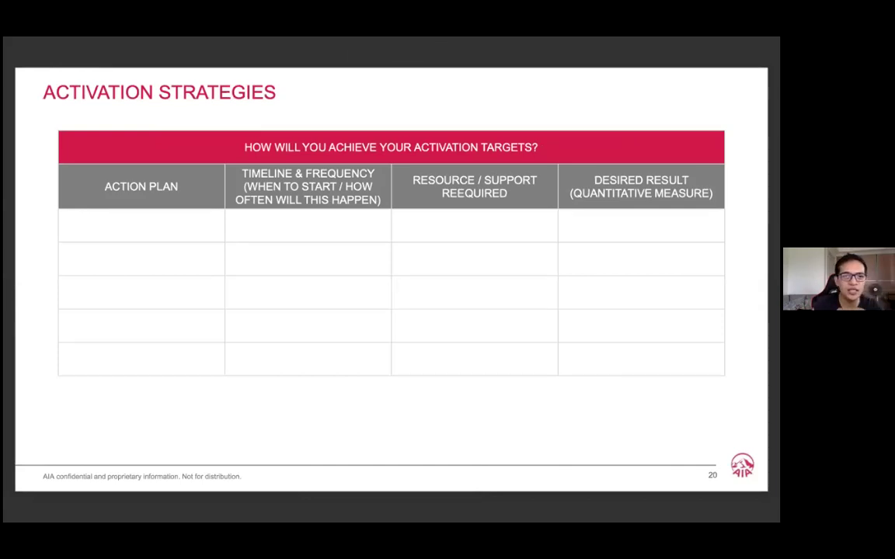
{"action": "key", "text": "Right"}
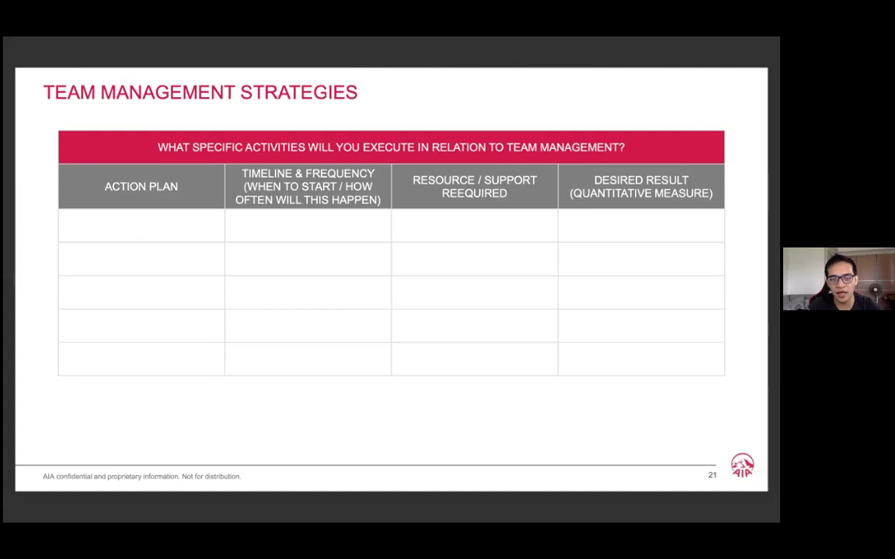
Advance the slideshow through slide 22, Self Development Strategies, to slide 23, the empty Competitive Analysis grid.
{"action": "key", "text": "Right"}
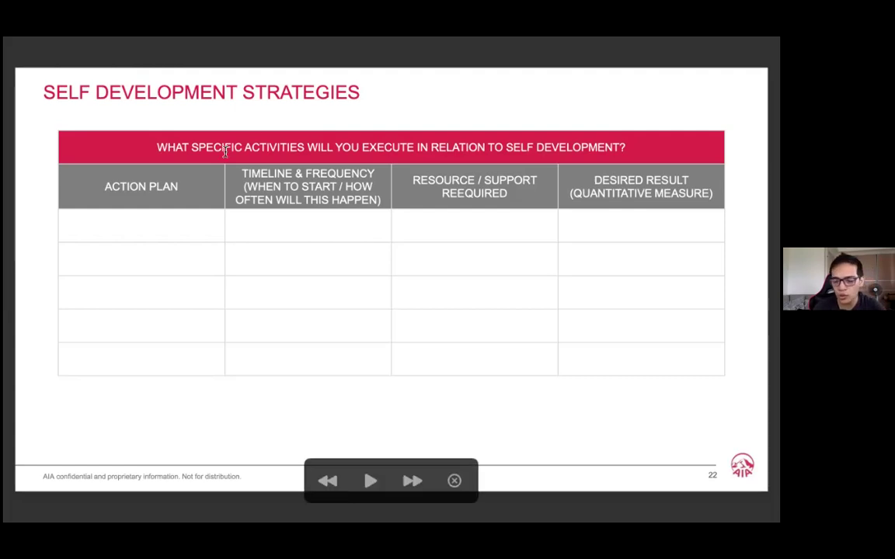
{"action": "key", "text": "Right"}
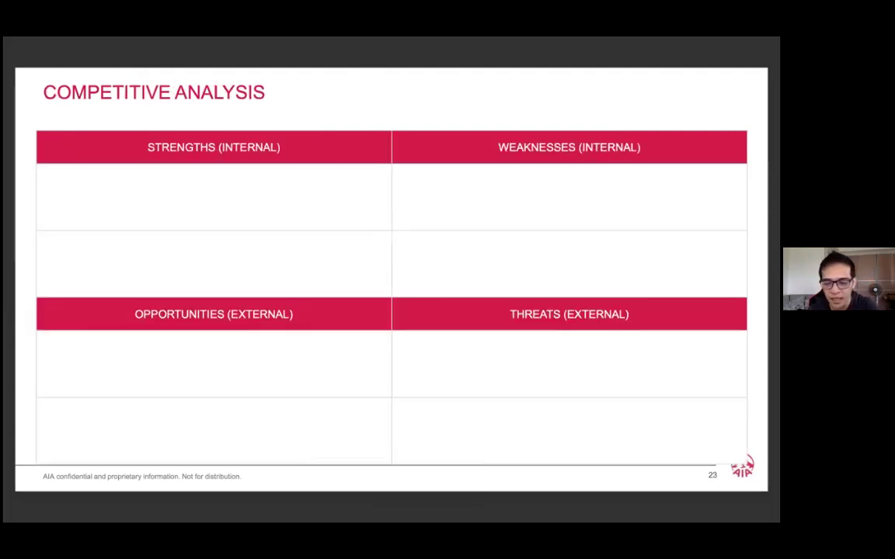
Step ahead to Structured Workweek Activities, then return to the empty Competitive Analysis SWOT grid.
{"action": "key", "text": "Right"}
{"action": "key", "text": "Left"}
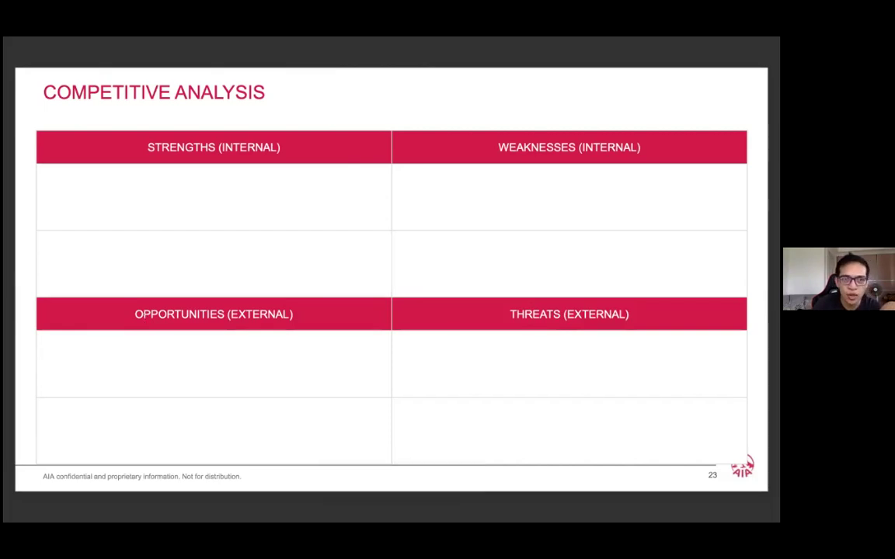
Show slide 24, Structured Workweek Activities, then bring up the Preview window's example workweek schedule screenshot.
{"action": "key", "text": "Right"}
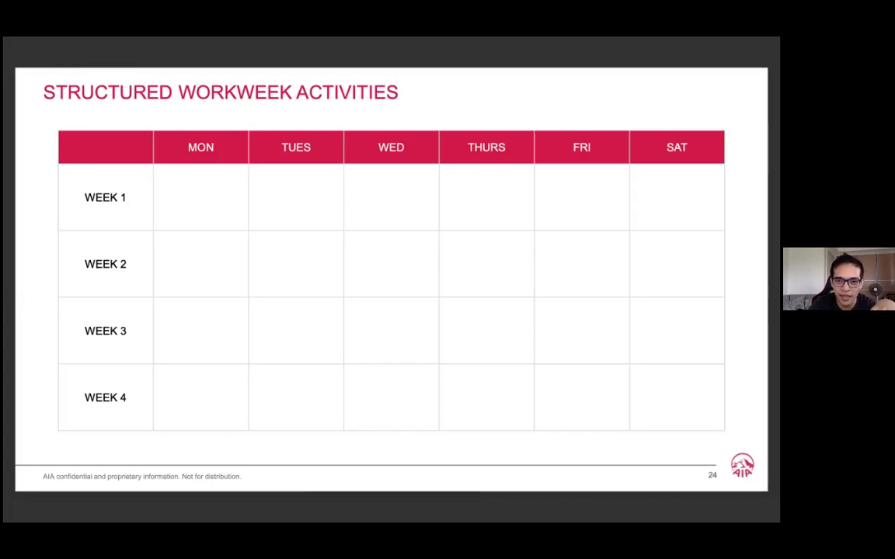
{"action": "key", "text": "super+Tab"}
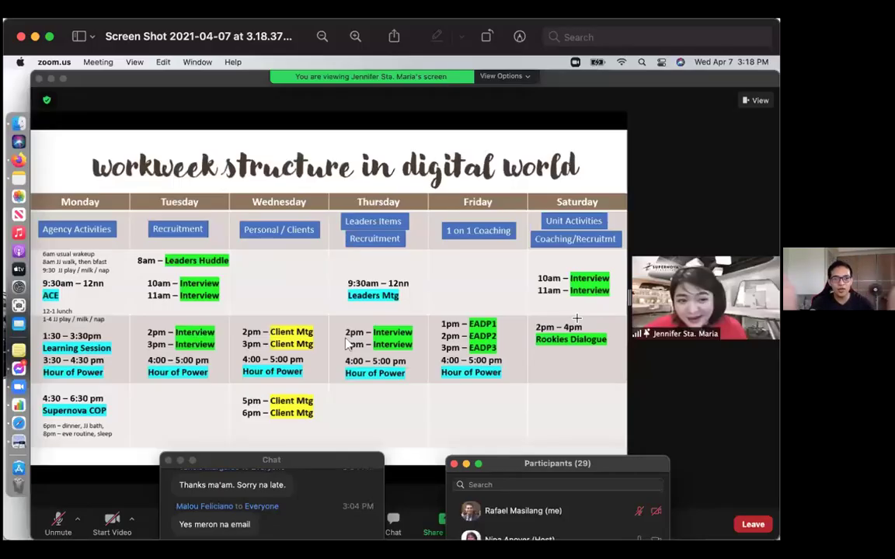